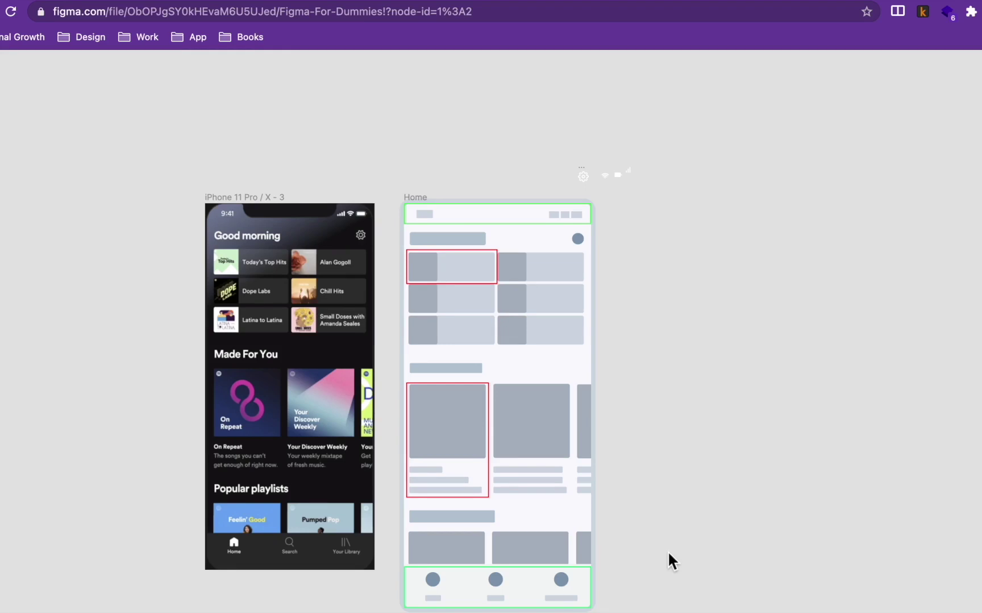
- Create an iPhone 11 Pro Max frame and place it beside the Home wireframe, with their upper edges aligned
key(f)
key(super+backslash)
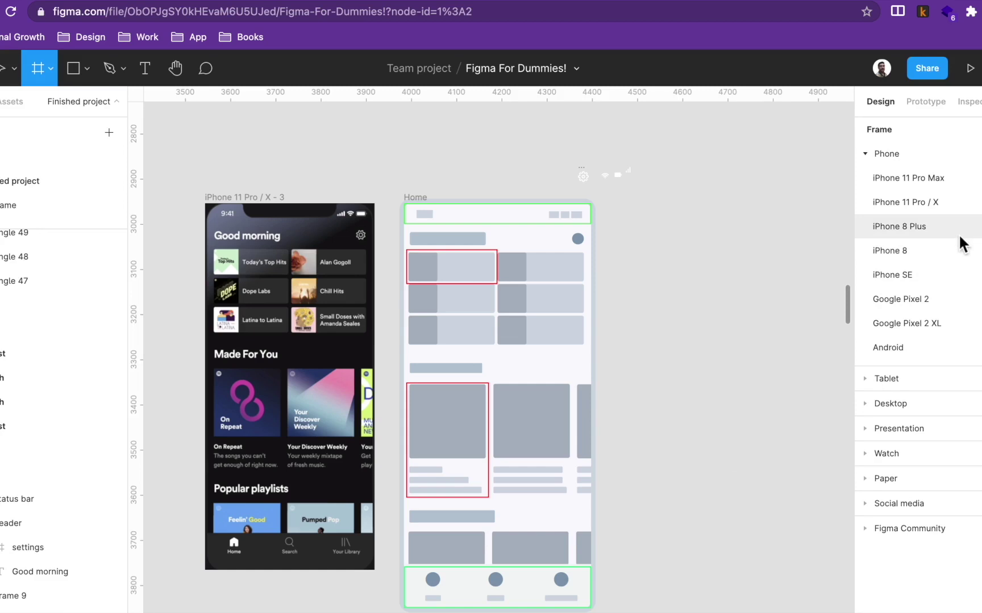
click(965, 178)
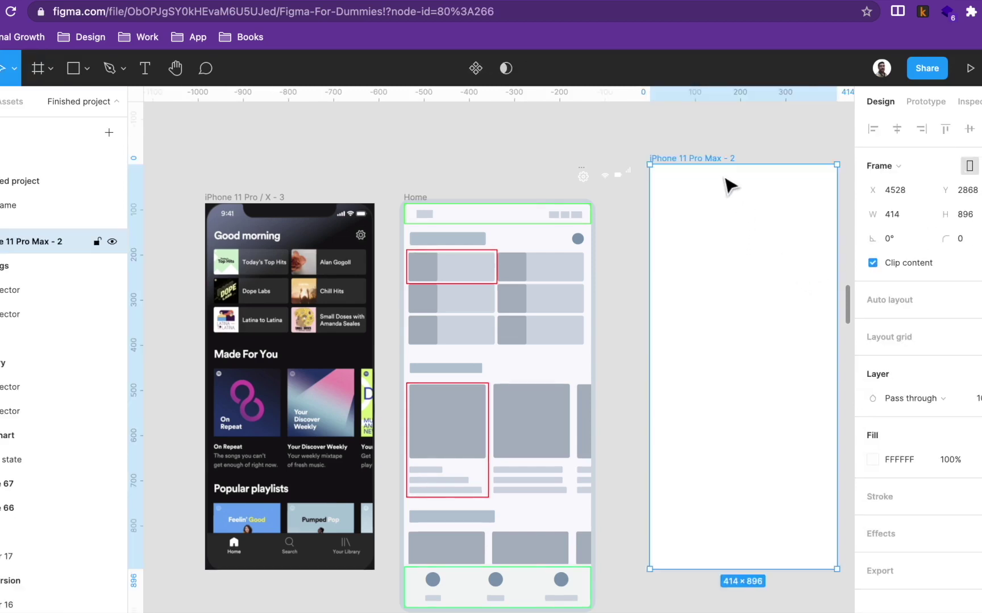
drag(722, 160, 721, 200)
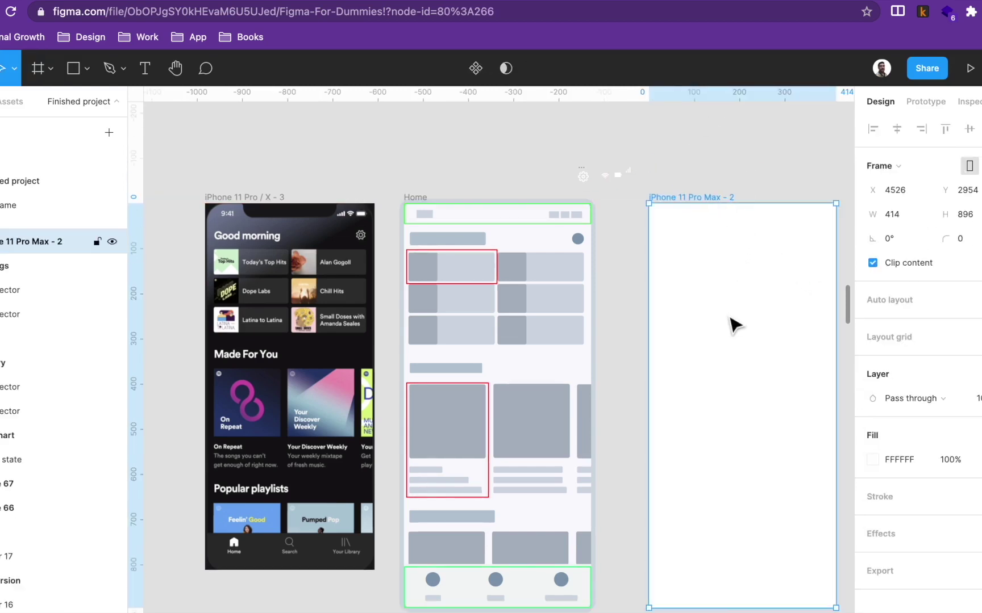
- Rename the new iPhone 11 Pro Max frame as home
key(ctrl+r)
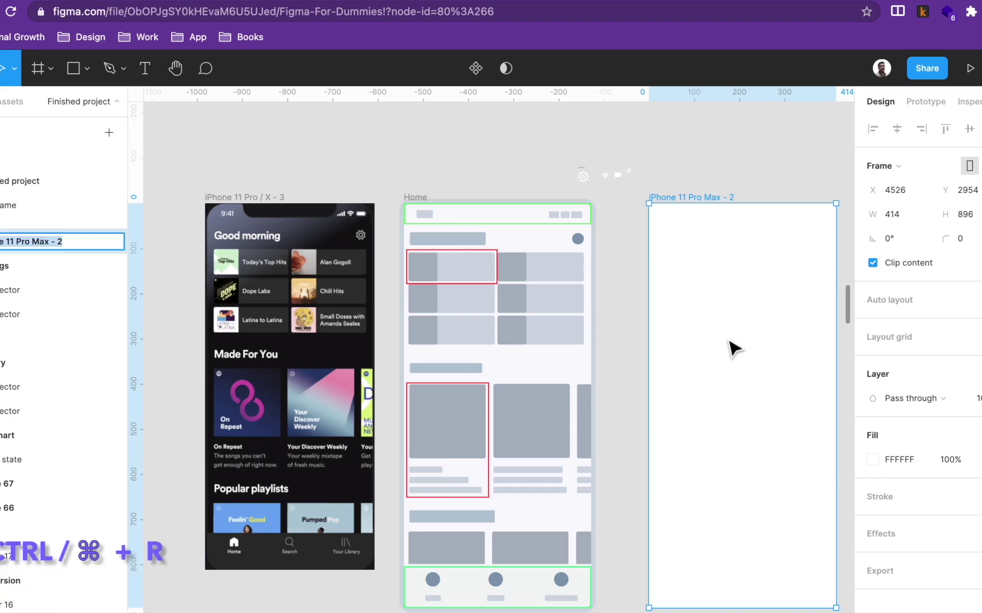
text(home)
key(Return)
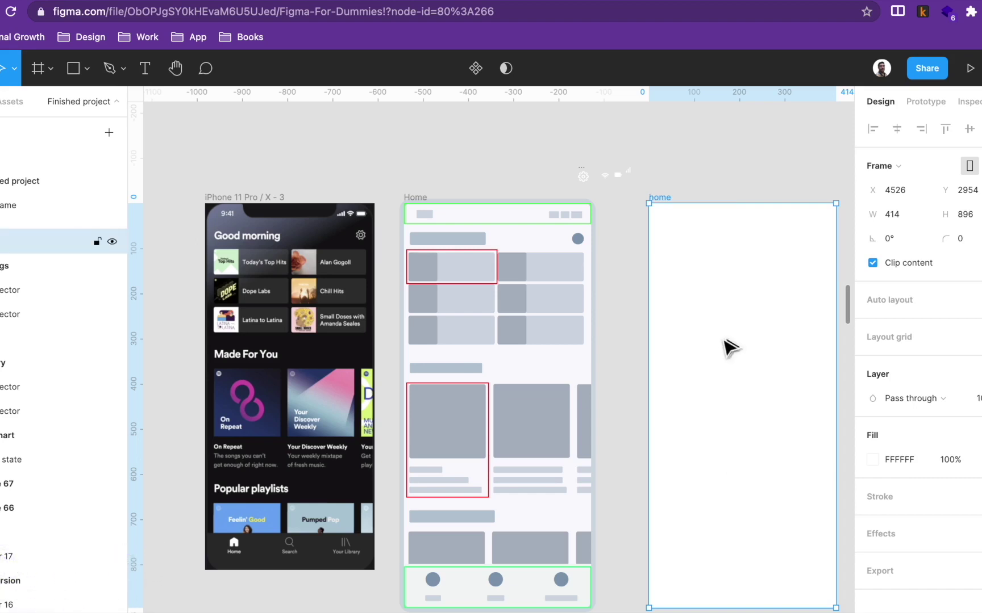
- Examine the music app reference screen and its Home wireframe, and return to the empty home frame
drag(752, 381, 645, 386)
key(ctrl+plus)
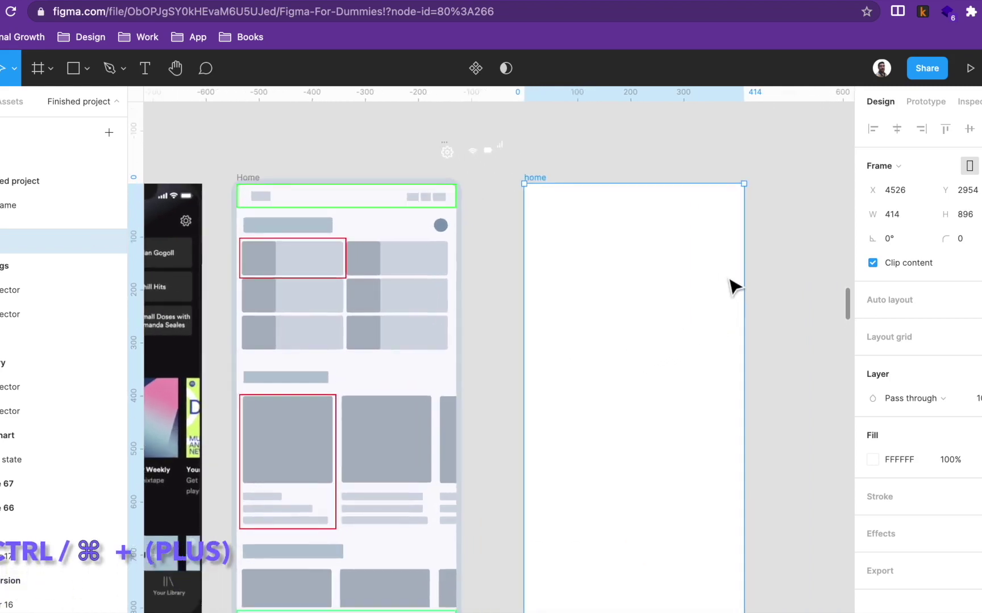
key(ctrl+minus)
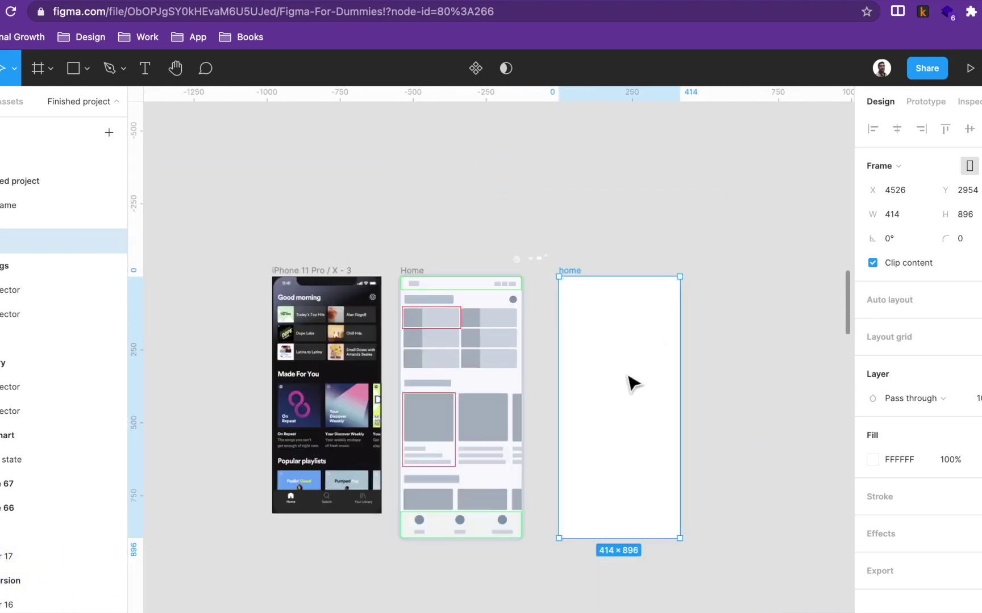
scroll(209, 356, up, 5)
drag(495, 390, 174, 444)
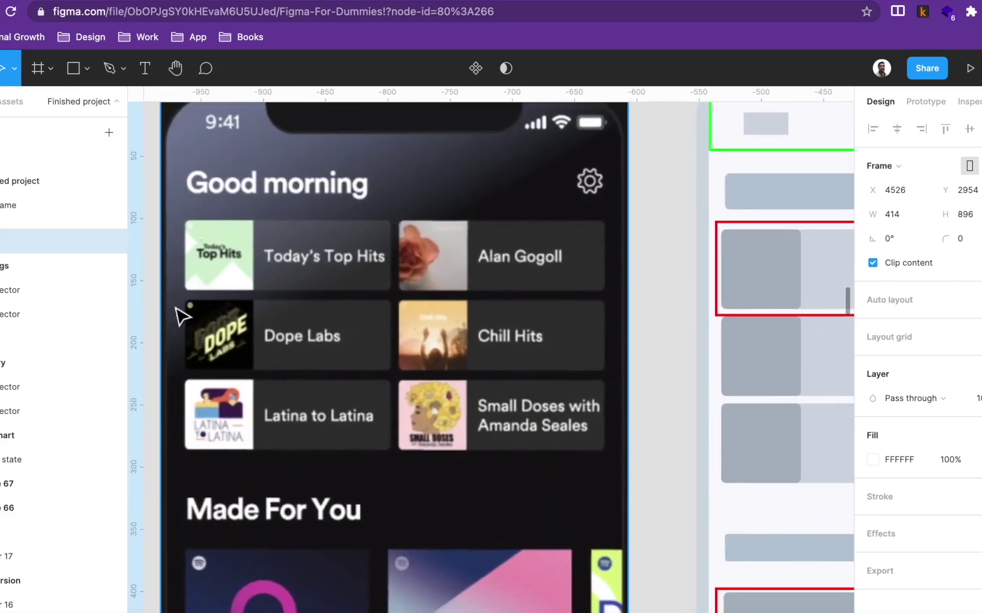
click(668, 395)
scroll(526, 441, down, 4)
scroll(572, 441, down, 4)
drag(736, 392, 168, 357)
drag(568, 375, 561, 393)
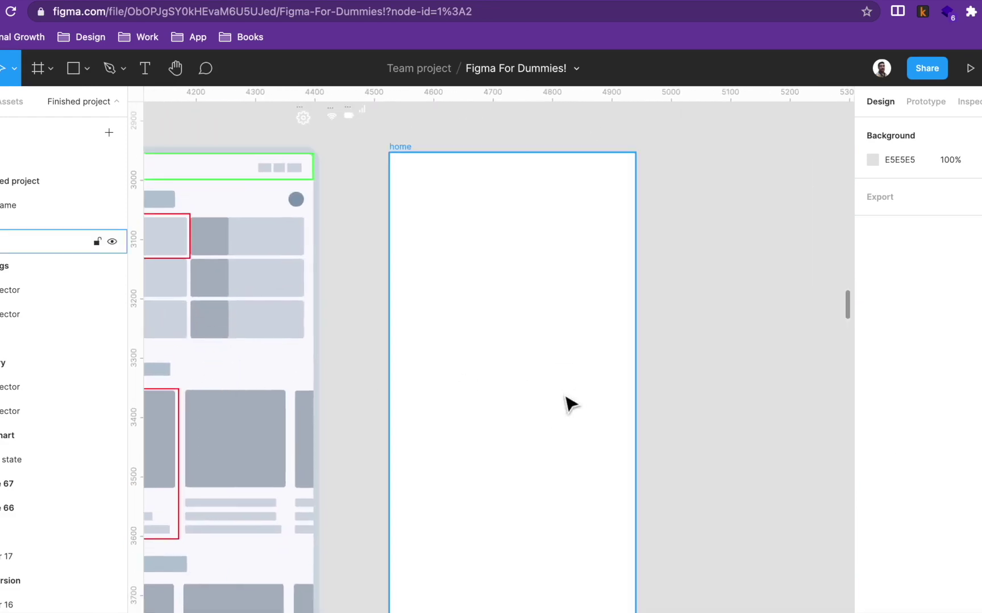
- Toggle the canvas rulers off and back on
key(shift+r)
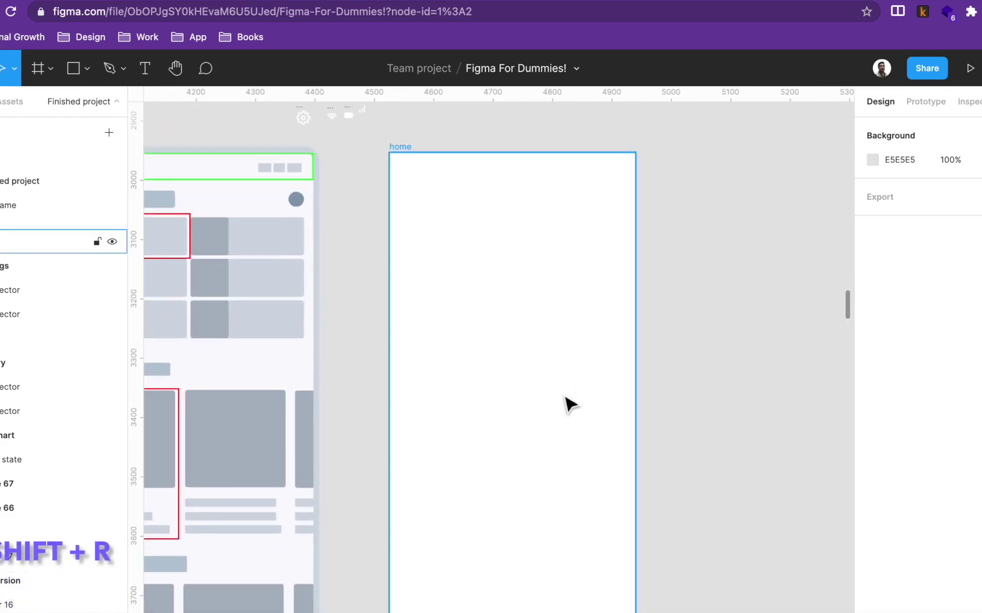
key(shift+r)
key(shift+r)
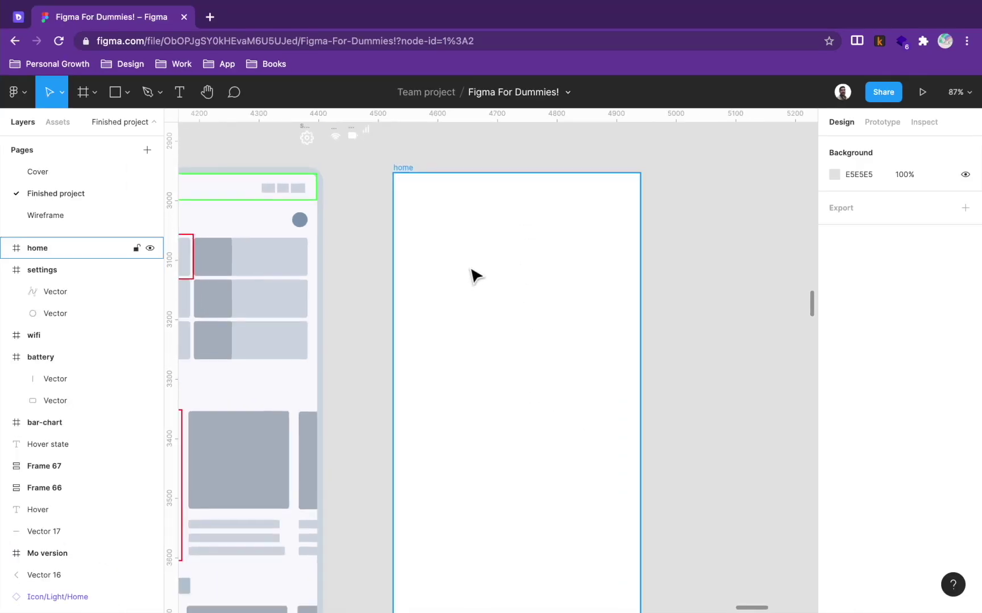
- Draw a rectangle about 134 high against the left edge of the home frame and set its width to 16
scroll(469, 268, up, 2)
scroll(471, 270, up, 1)
key(r)
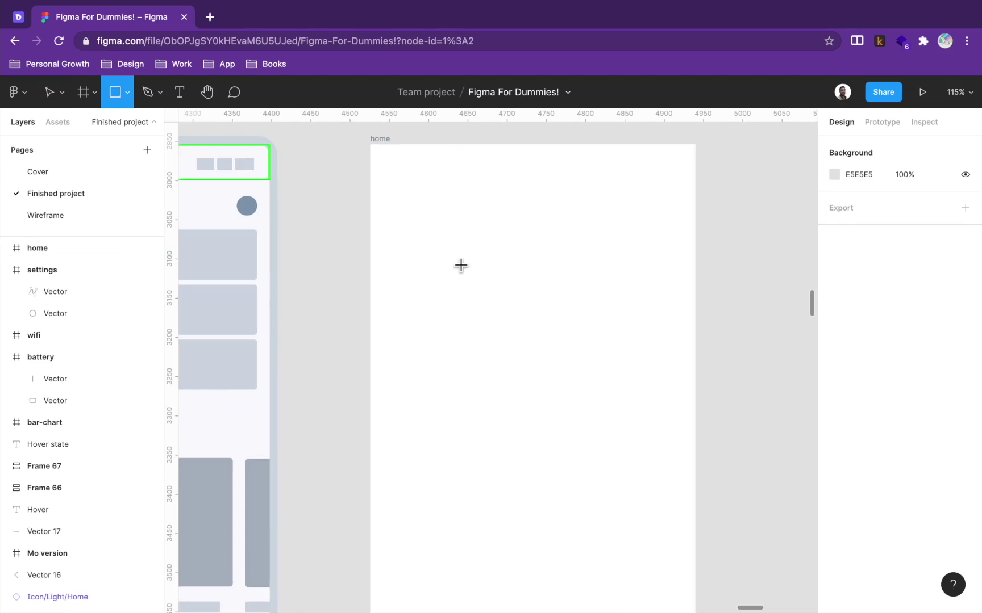
drag(377, 199, 397, 299)
click(867, 211)
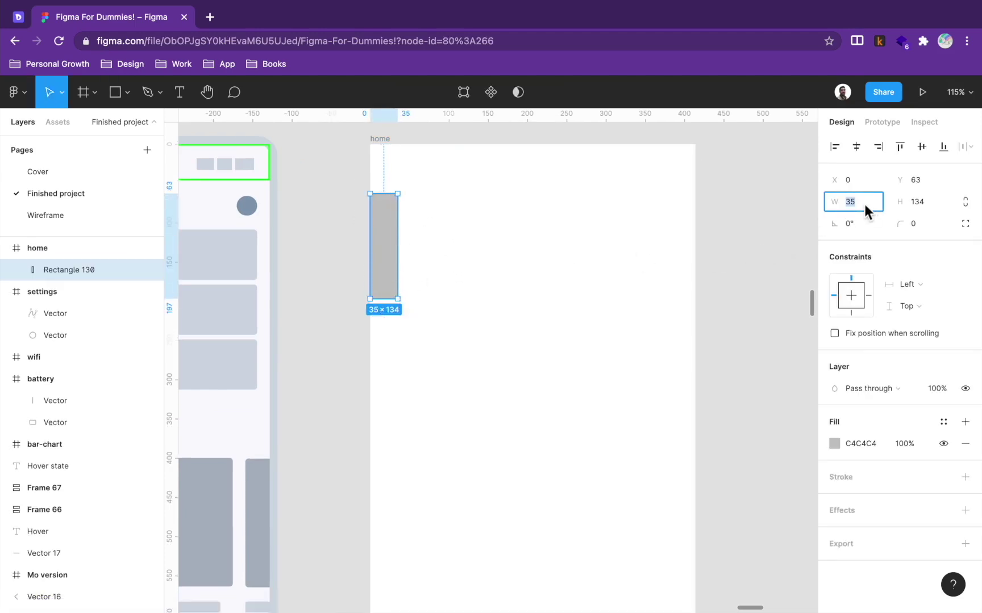
key(Return)
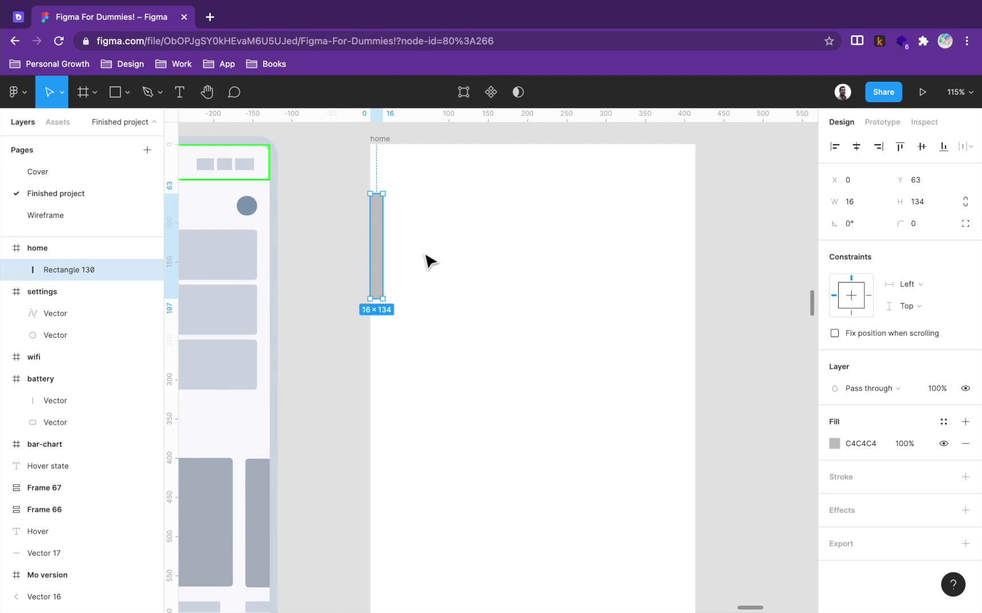
- Place a vertical ruler guide at 16 in the home frame, along the right side of the narrow rectangle
scroll(426, 260, up, 1)
scroll(426, 260, up, 4)
scroll(426, 260, down, 4)
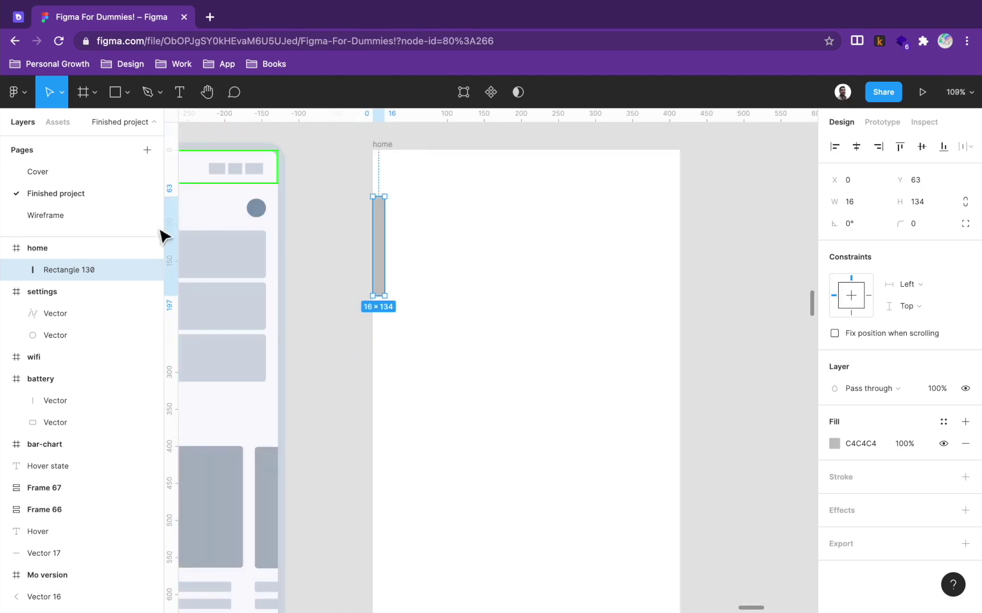
drag(164, 238, 390, 233)
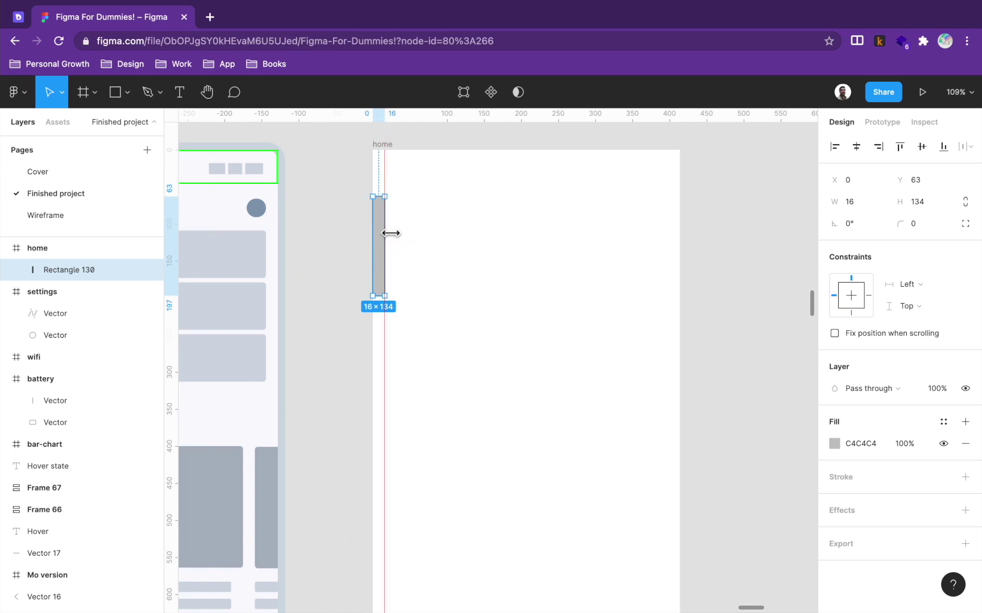
drag(388, 244, 375, 237)
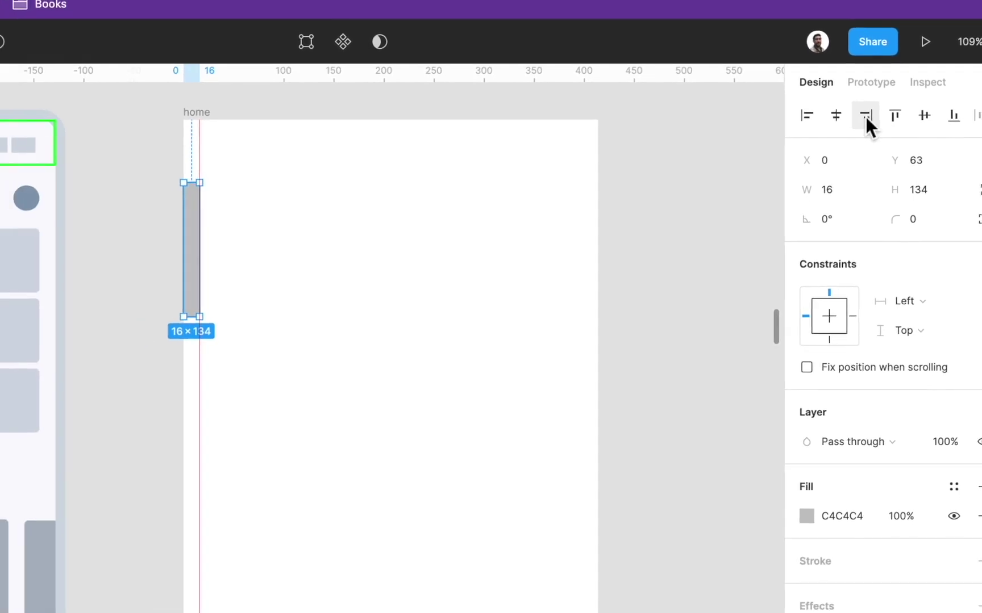
- Add a vertical guide at 398 by aligning the rectangle to the home frame's right edge as a spacer, and delete the rectangle
click(867, 117)
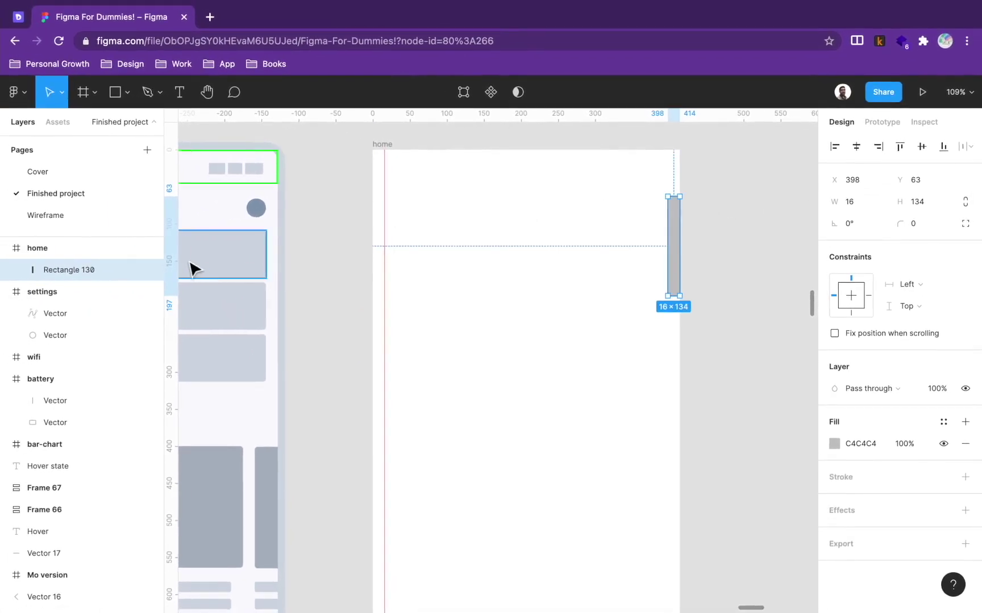
drag(177, 266, 674, 259)
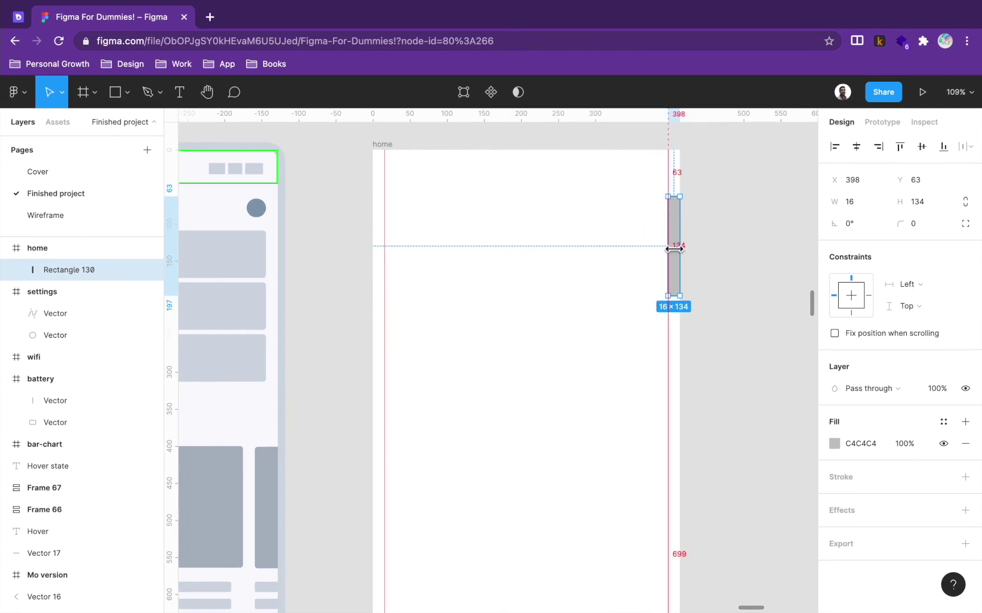
key(Delete)
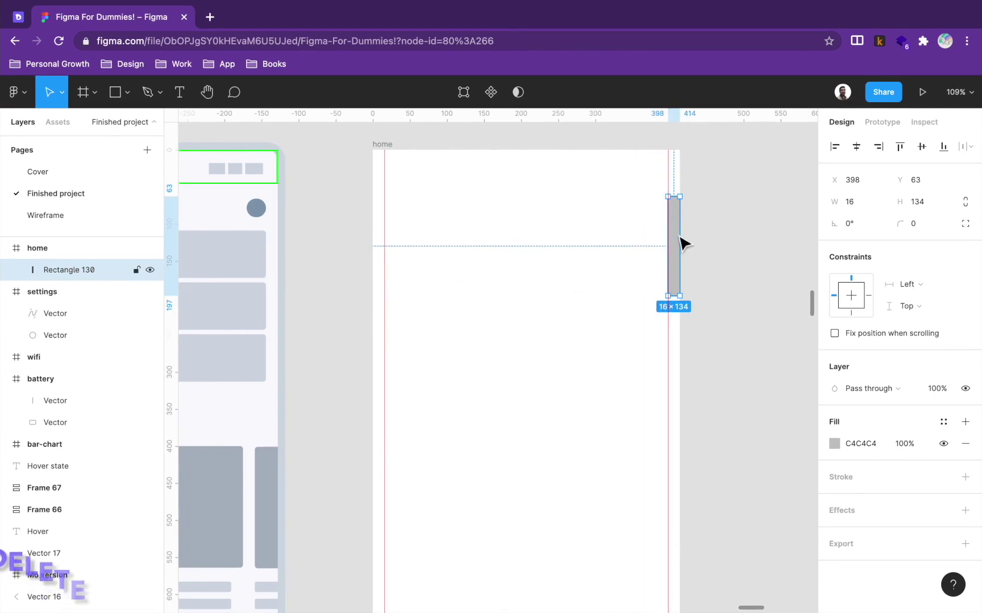
- Examine the status bar and header of the reference screen and compare them with the Home wireframe
drag(447, 355, 609, 397)
scroll(568, 397, down, 10)
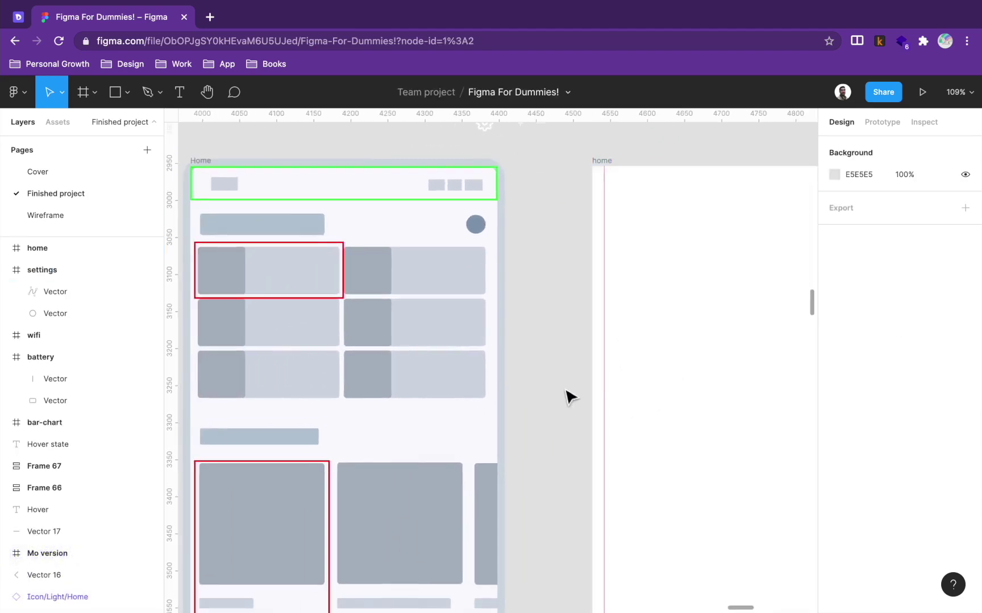
scroll(367, 322, up, 8)
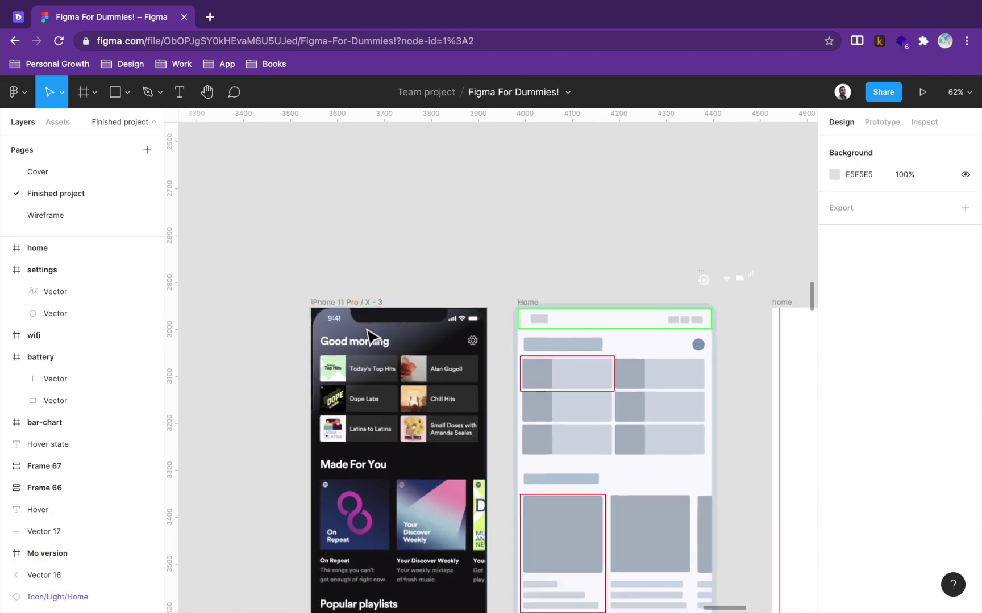
scroll(477, 340, up, 2)
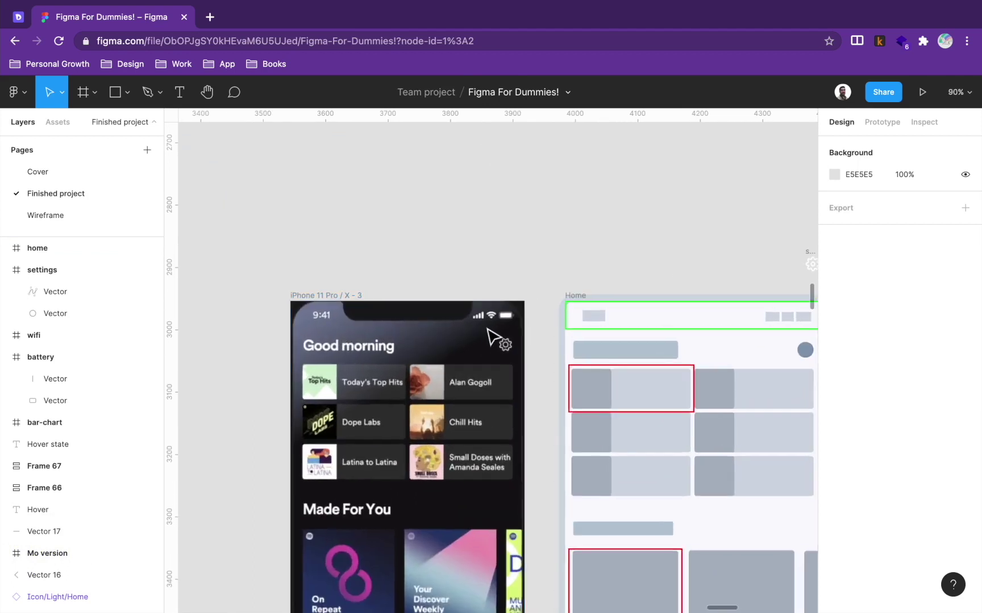
drag(514, 373, 466, 371)
drag(543, 373, 538, 319)
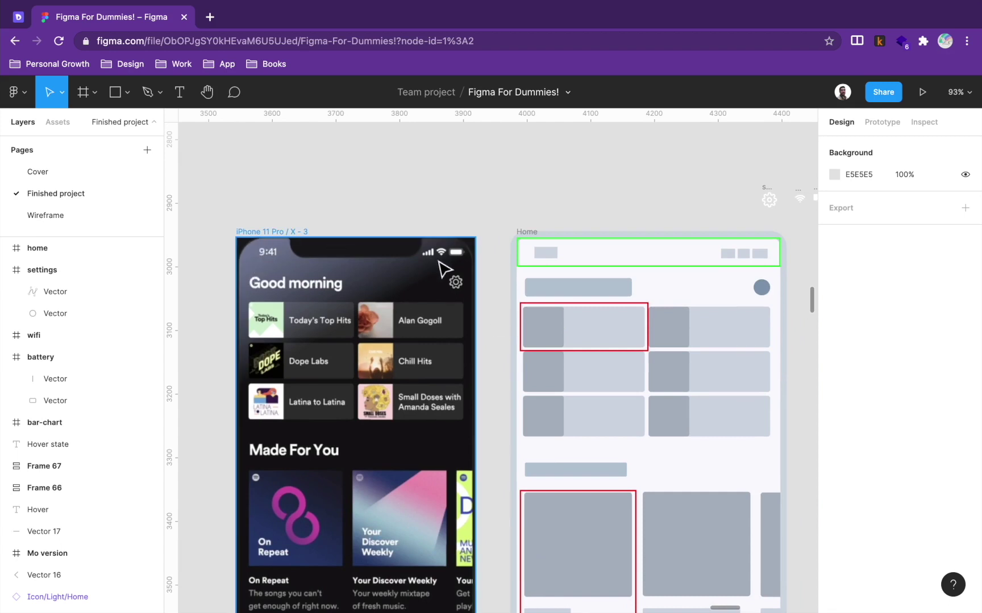
drag(484, 285, 250, 244)
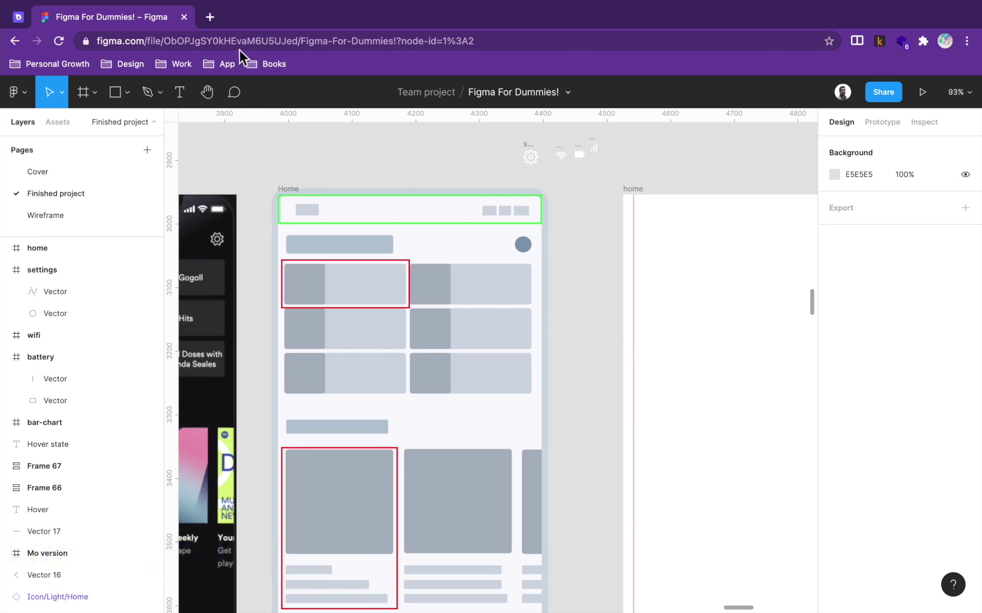
- Open Figma's file browser in a new browser tab and go to the Community page
click(209, 22)
text(figma.com)
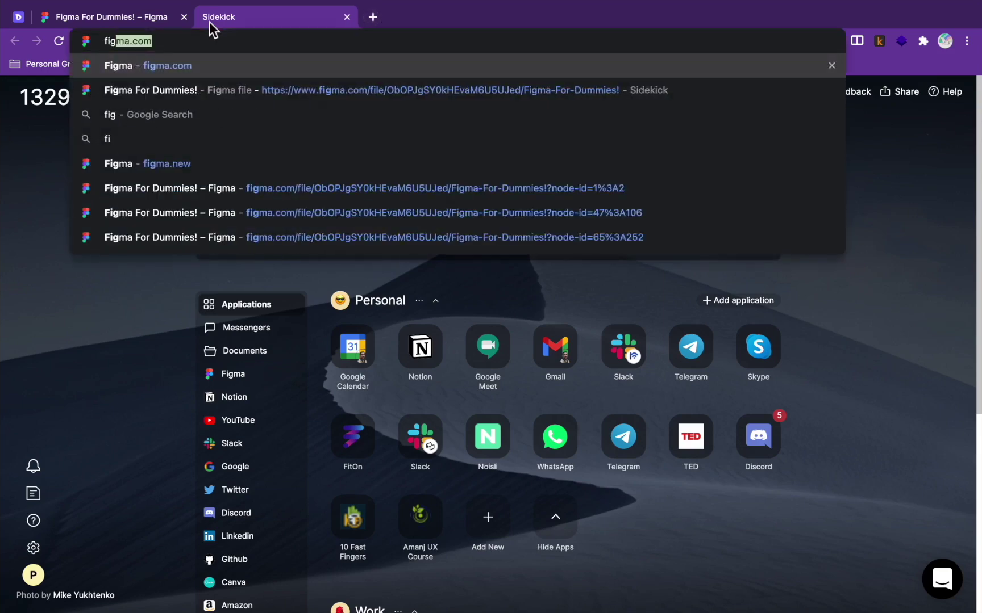
key(Return)
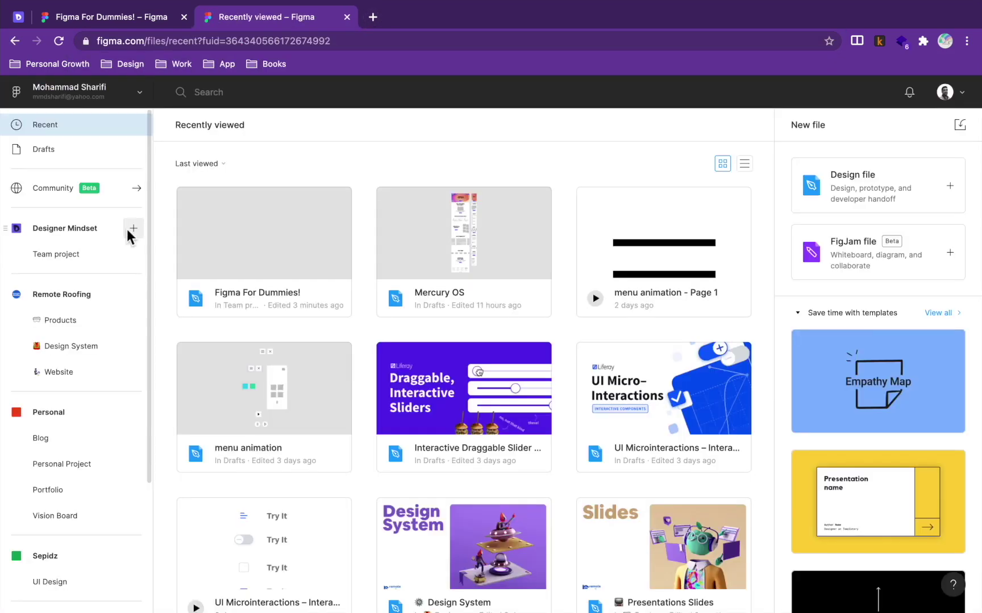
click(58, 193)
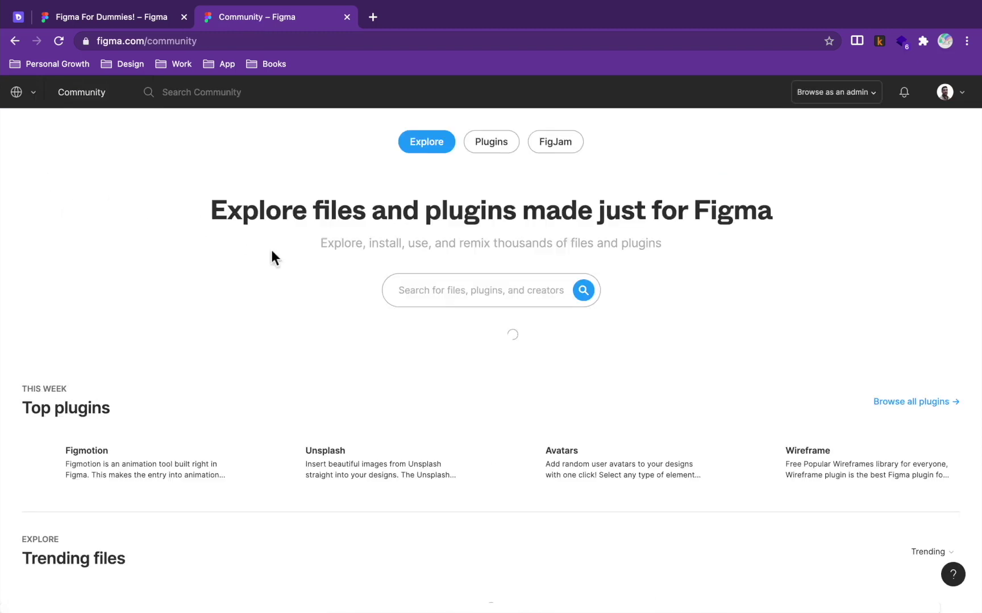
- Search the Community for "feather" and show the matching plugins
click(460, 286)
text(feather])
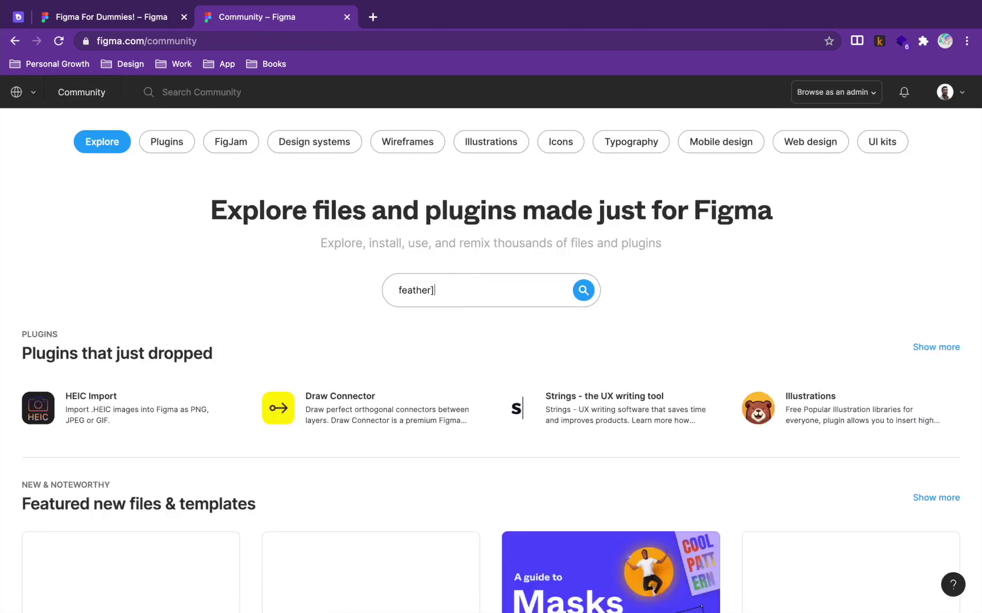
key(Return)
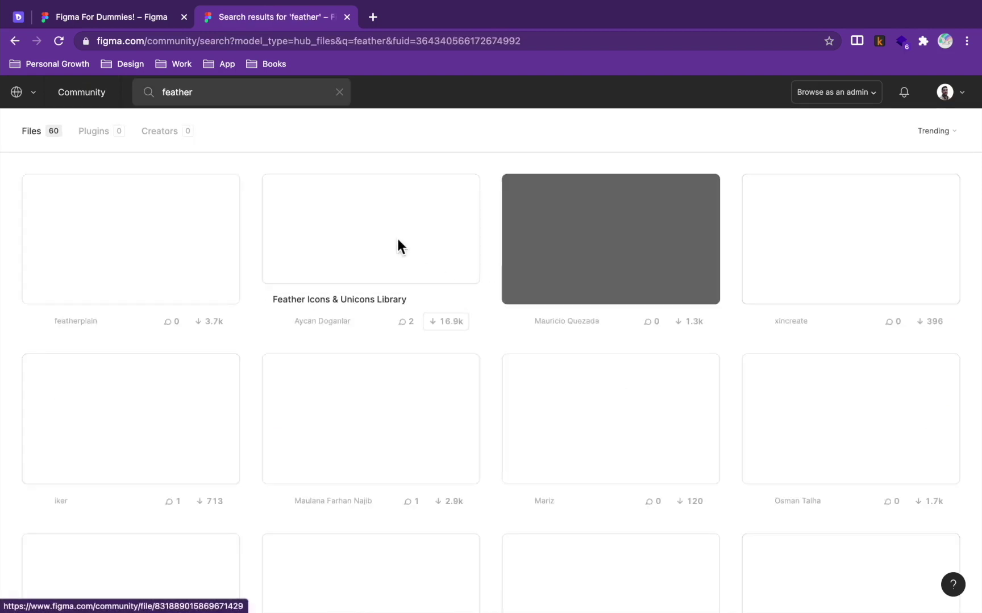
click(92, 136)
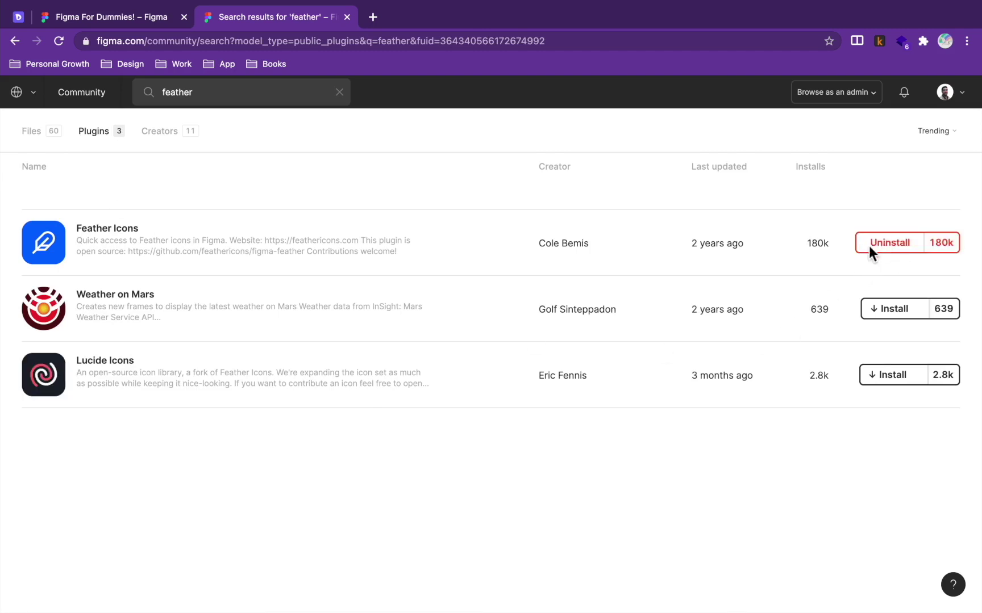
- Search the Community plugins for "unsp" and install the Unsplash plugin, closing the Community tab to return to the design file
click(253, 97)
double_click(187, 97)
text(uns)
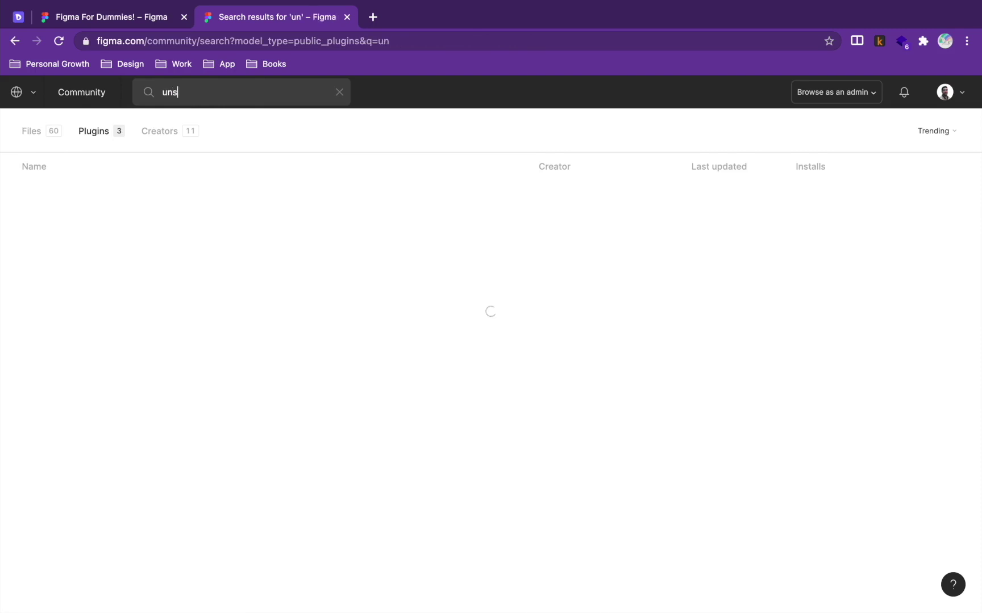
text(p)
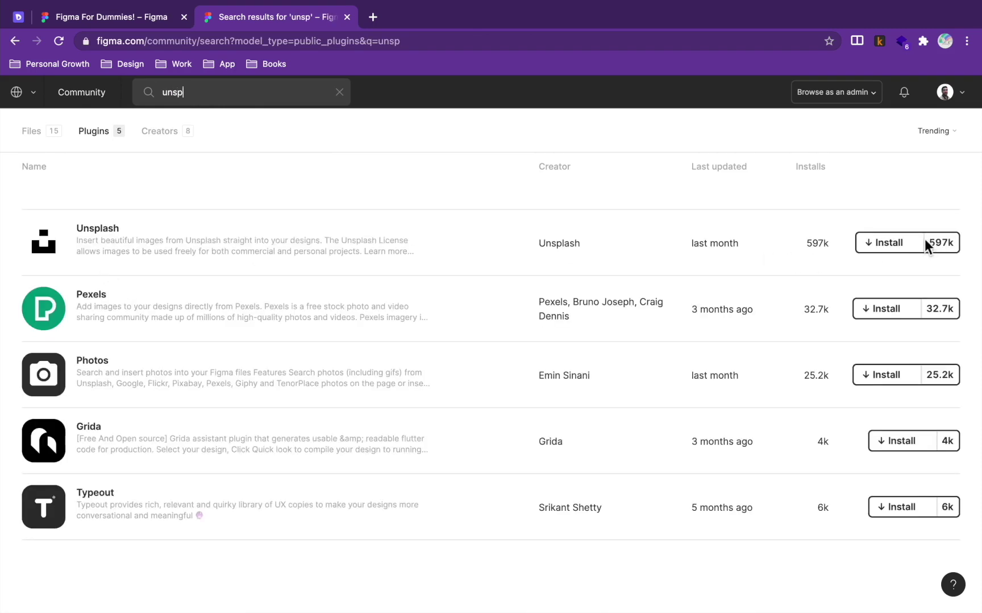
click(888, 250)
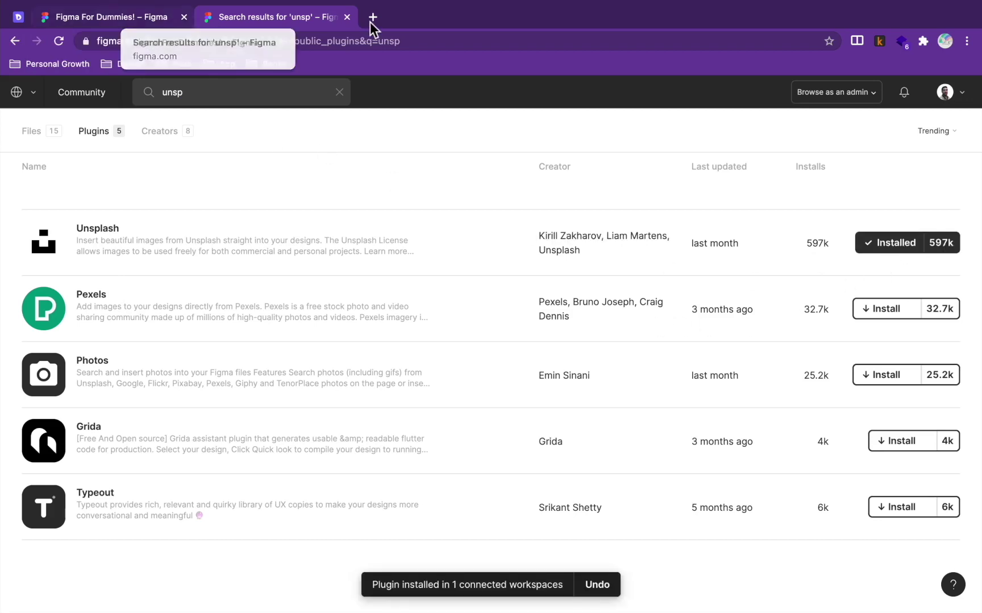
key(super+w)
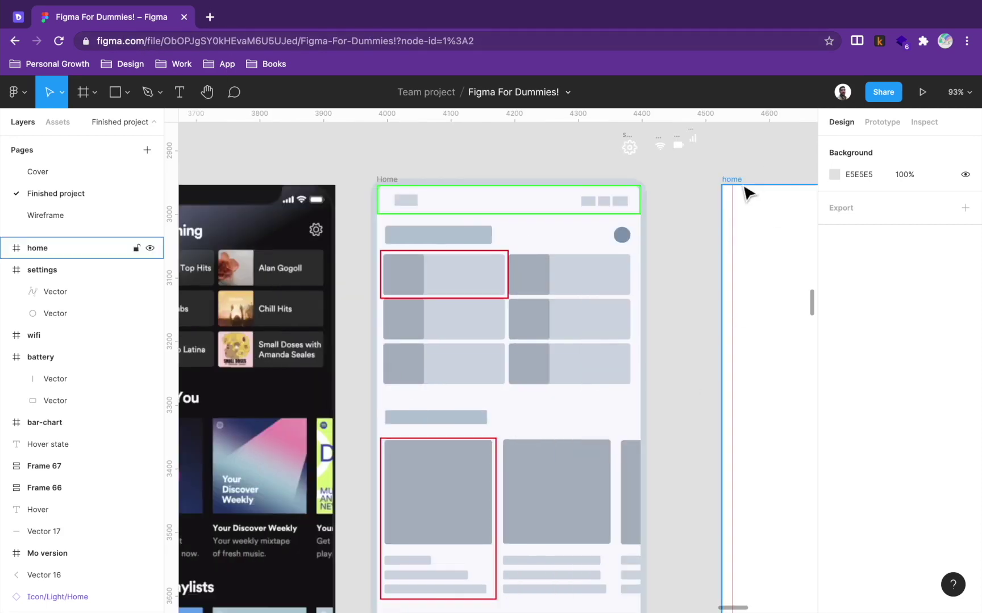
- Fill the empty home frame with the dark background colour 131114 sampled from the reference screen
click(743, 190)
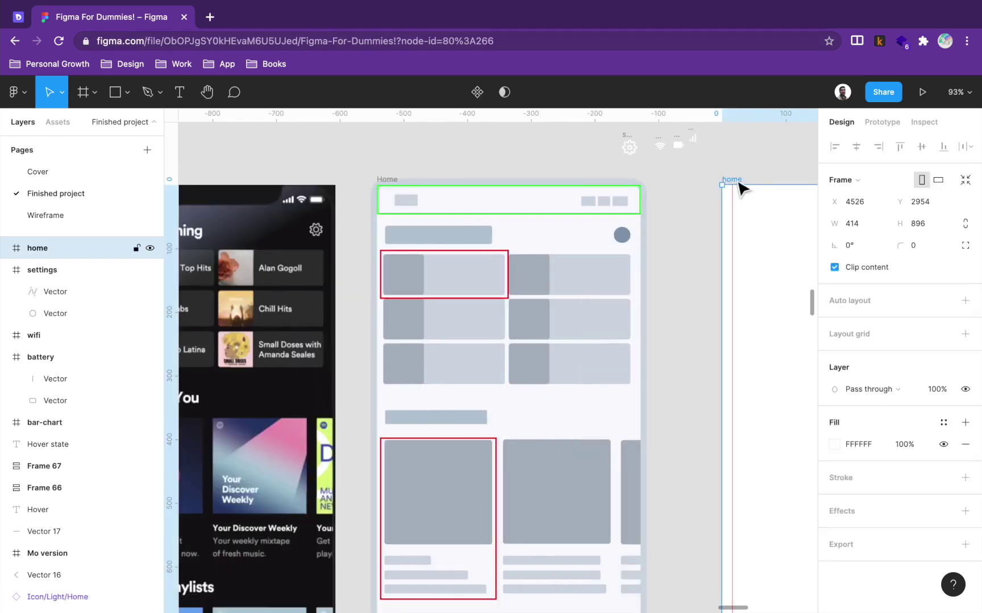
key(i)
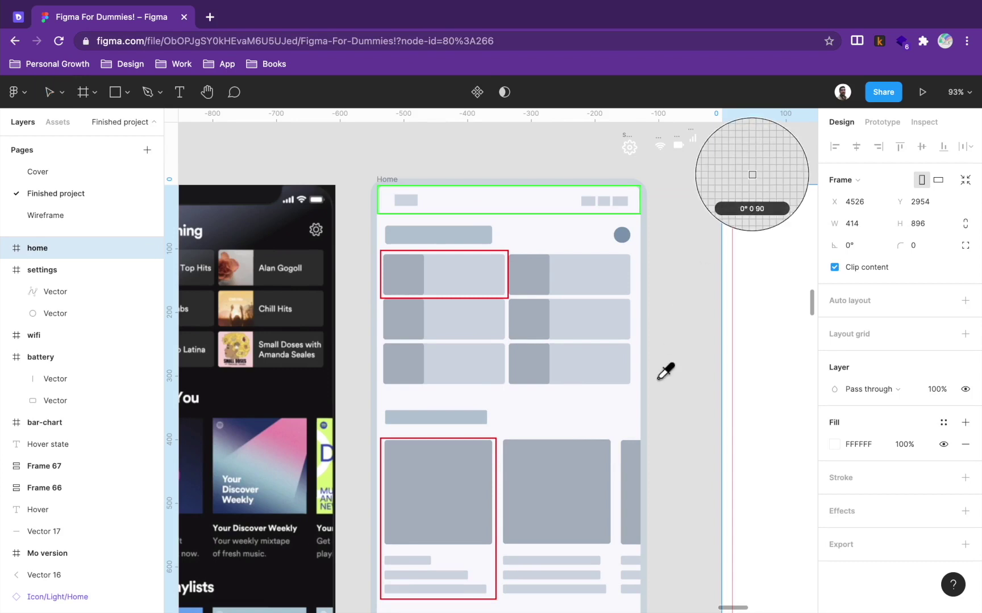
click(256, 398)
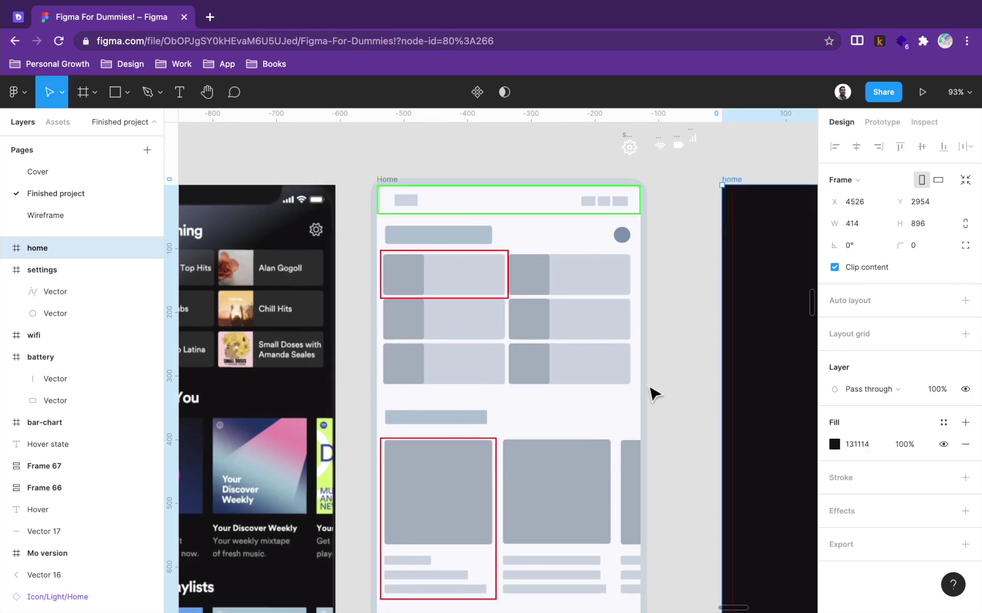
- Run the Feather Icons plugin and move its window clear of the canvas area above the home frame
drag(312, 382, 336, 375)
drag(609, 370, 350, 349)
drag(472, 344, 489, 492)
key(super+slash)
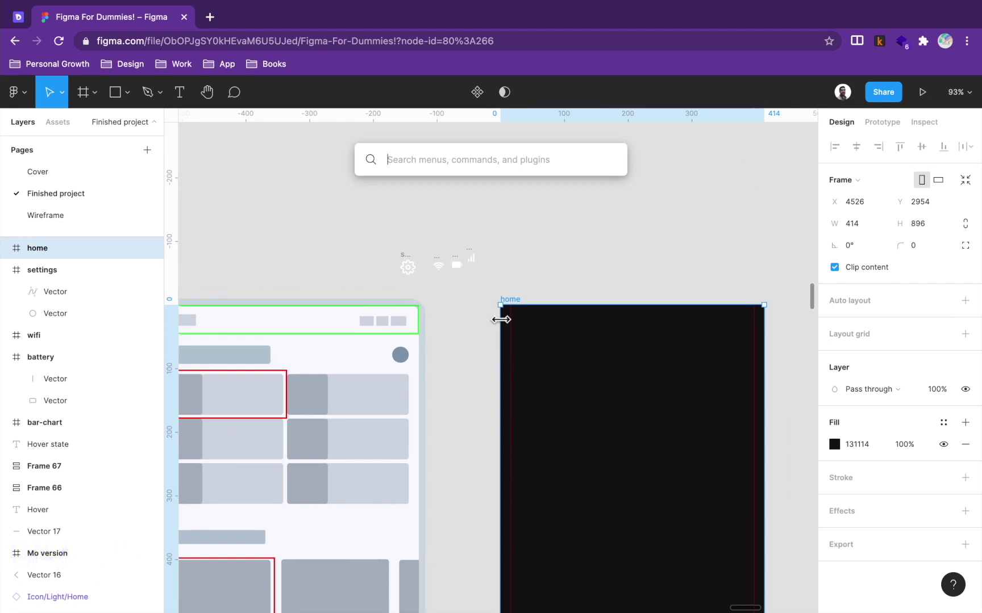
text(feather)
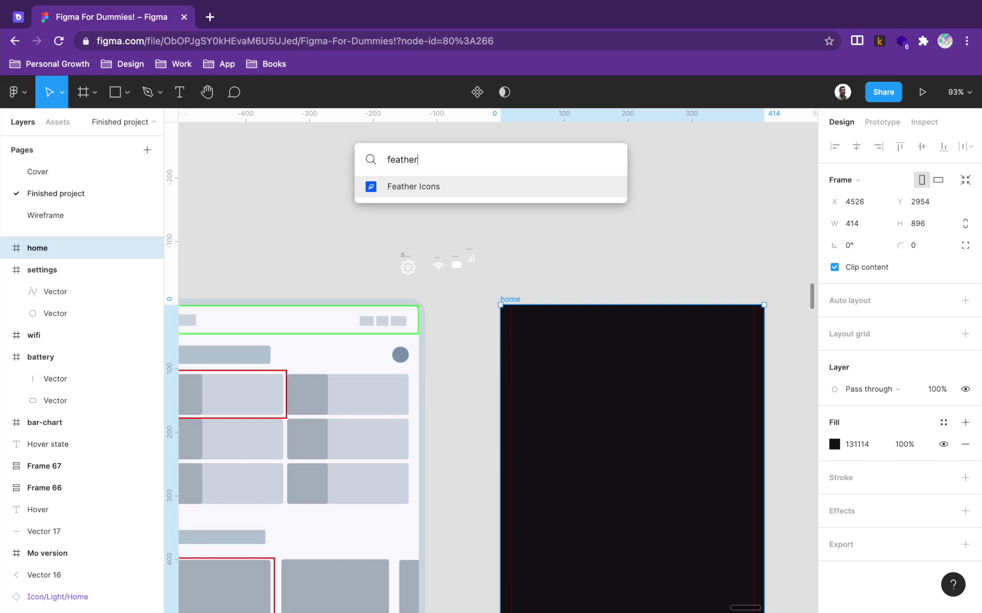
key(Return)
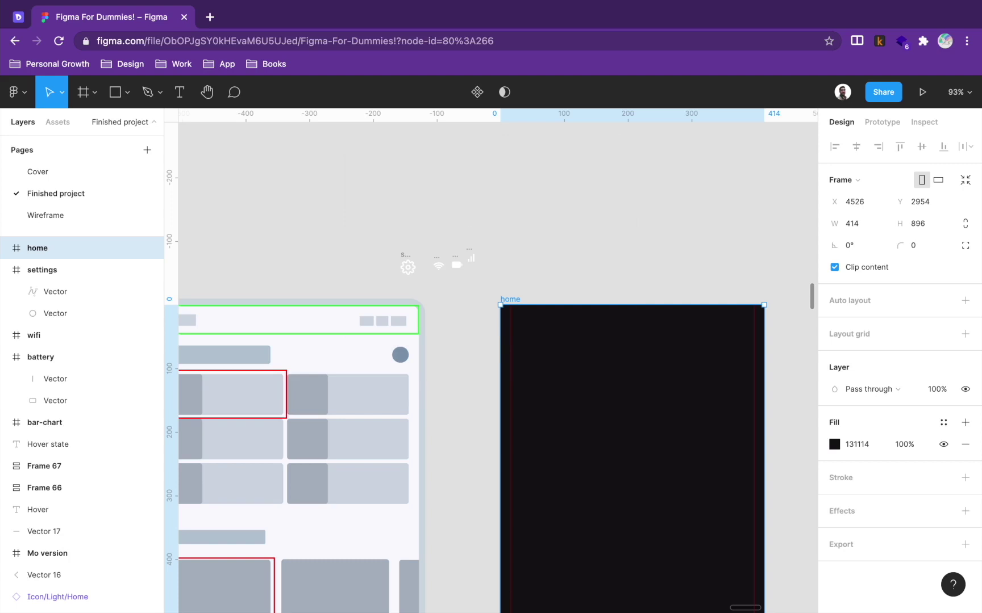
drag(672, 226, 781, 183)
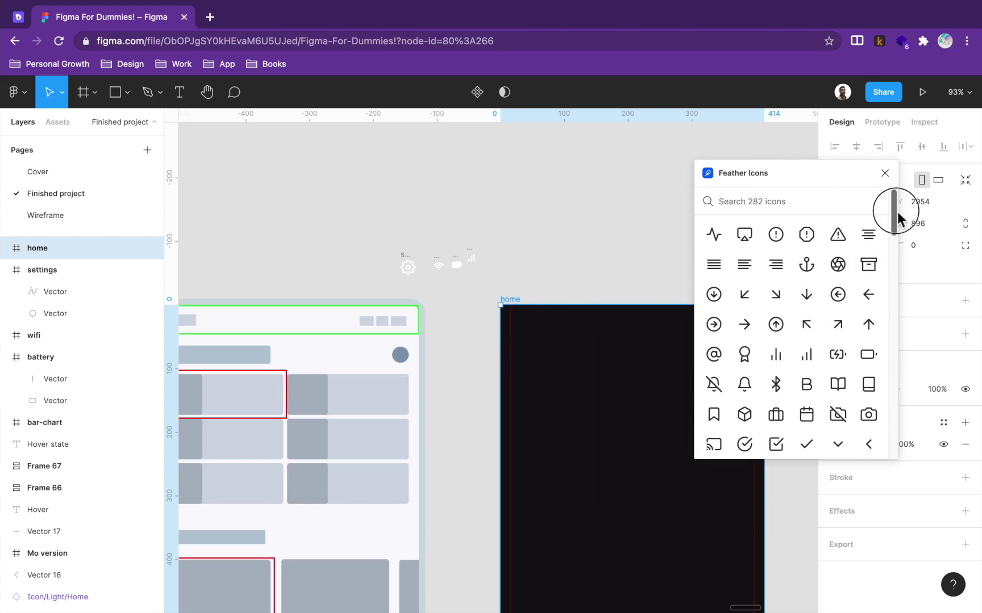
drag(896, 212, 865, 213)
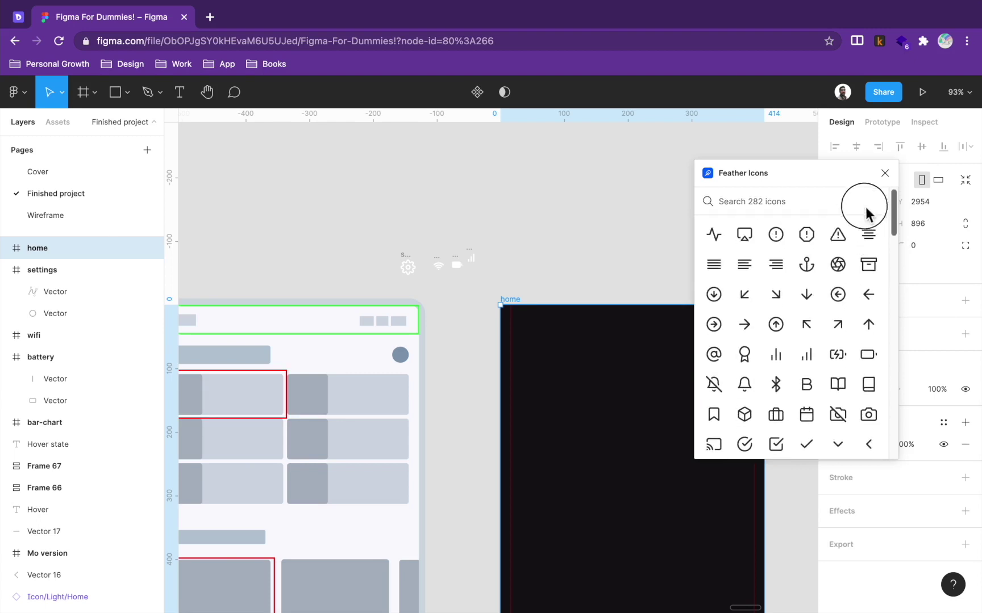
- Search the Feather icons for "batt", insert the plain battery icon twice and place one copy above the home frame
click(781, 204)
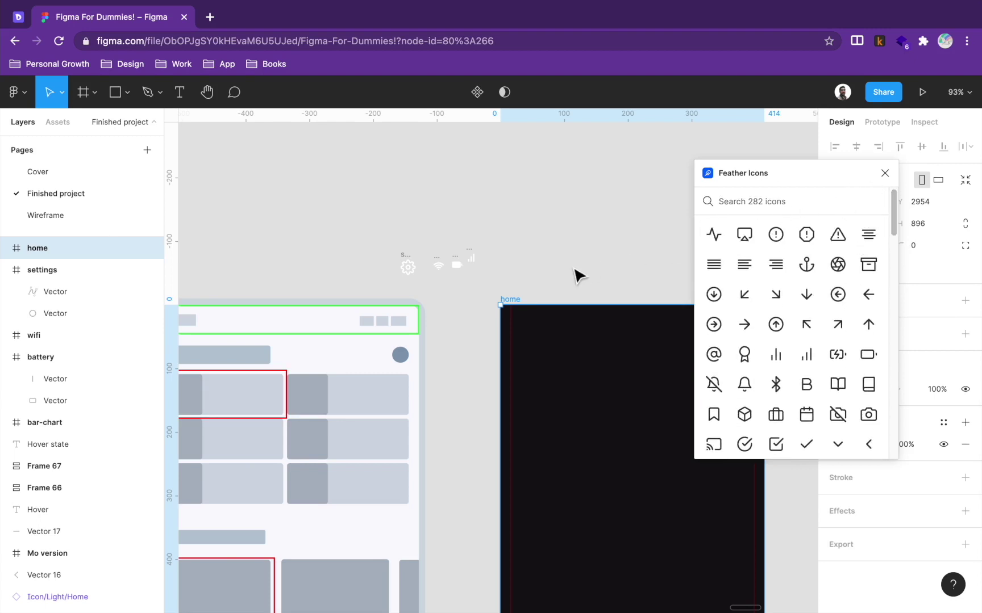
text(batt)
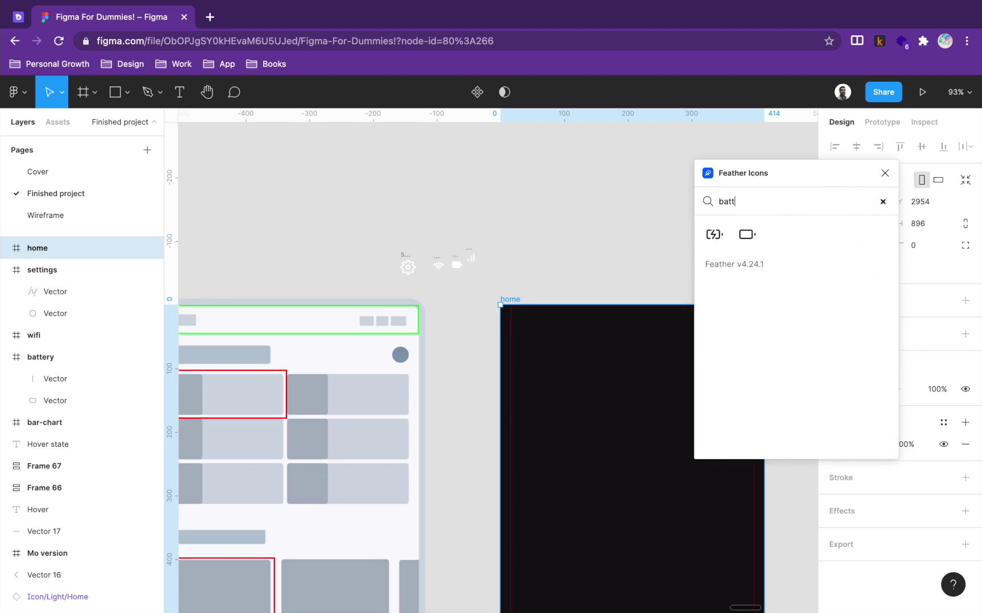
double_click(746, 235)
drag(762, 173, 698, 412)
drag(497, 368, 618, 254)
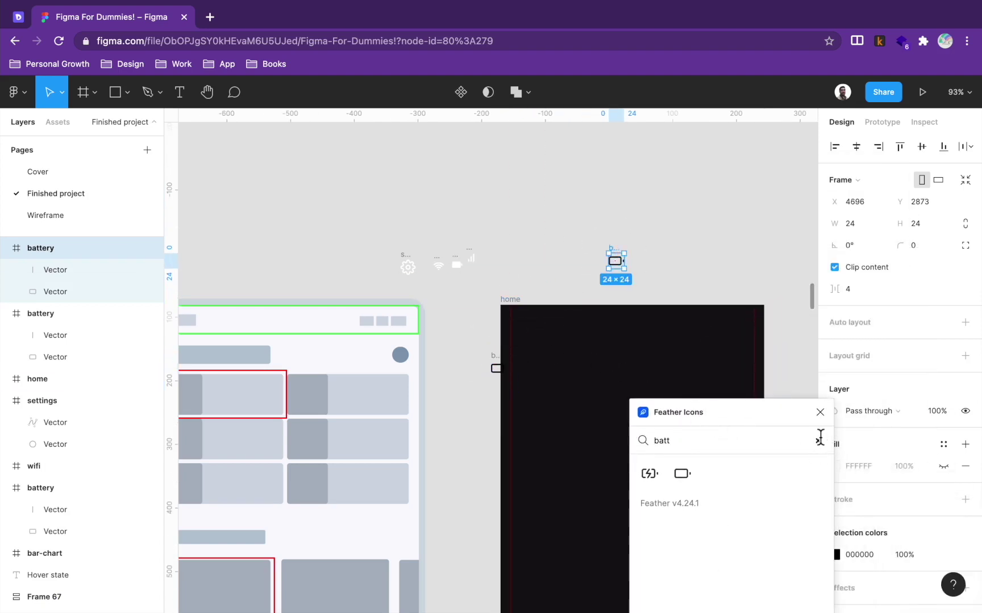
- Close the Feather Icons plugin and delete the battery icon above the home frame
click(820, 412)
drag(661, 218, 579, 294)
key(Delete)
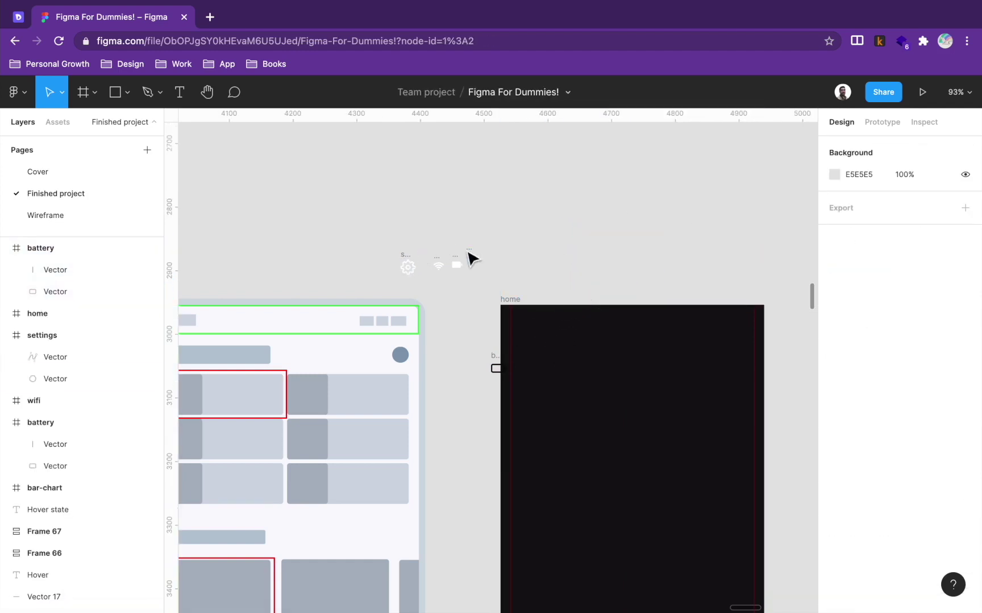
- Move the white bar-chart, wifi and battery icons into the upper right corner of the home frame
scroll(465, 256, up, 5)
drag(485, 258, 738, 406)
drag(257, 294, 415, 294)
drag(282, 246, 490, 362)
drag(363, 290, 747, 453)
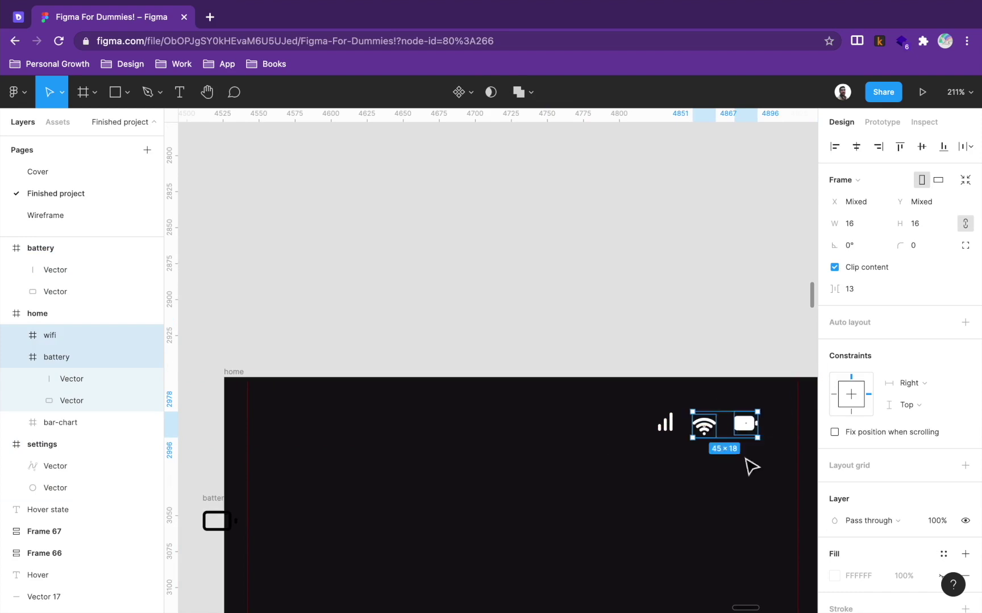
- Align the bar-chart, wifi and battery icons by their vertical centers
scroll(579, 507, down, 3)
drag(273, 477, 647, 353)
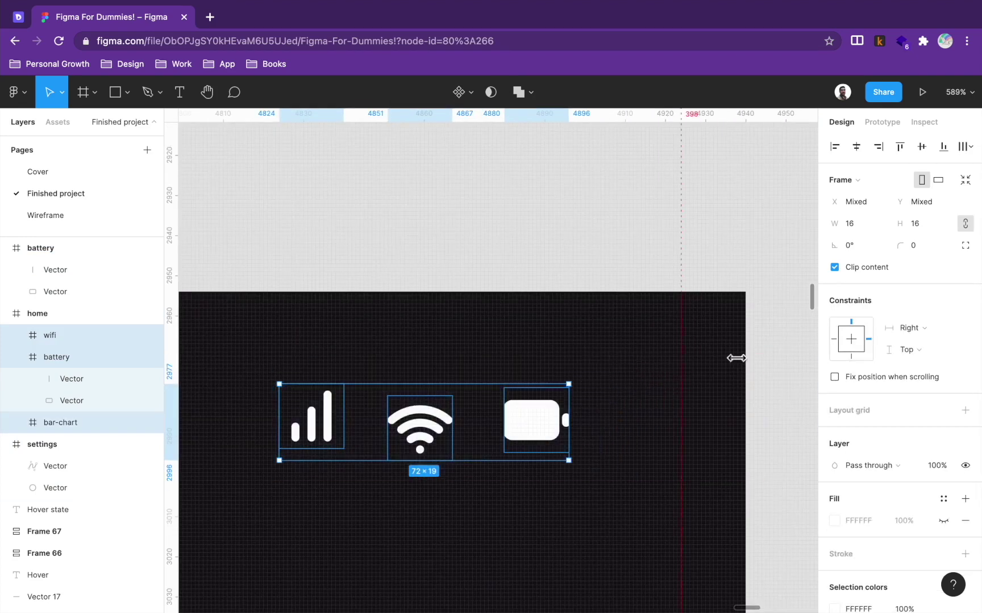
click(923, 147)
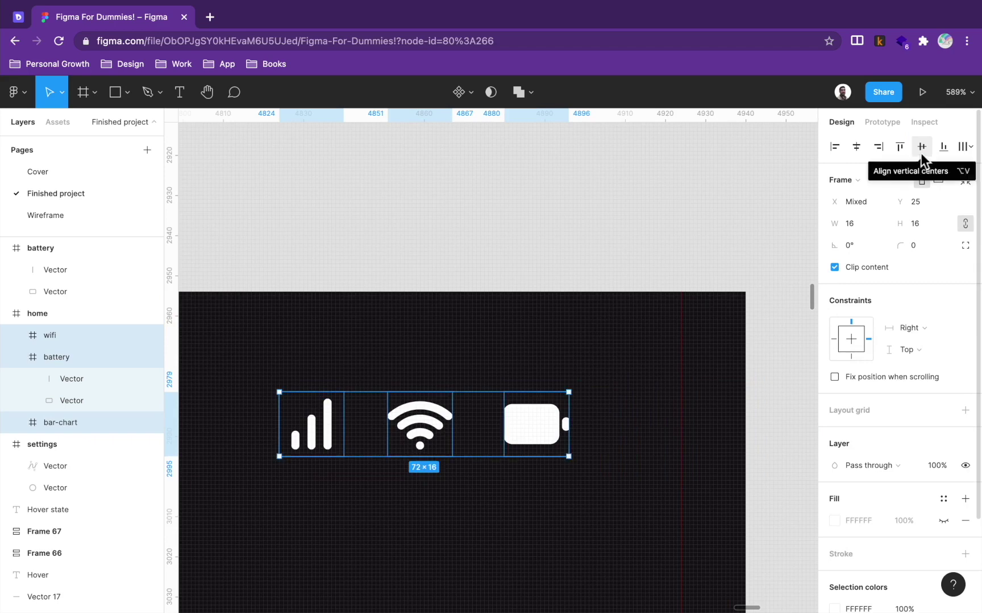
- Position the three status icons at Y 16 with the battery's right edge on the right margin guide
drag(530, 430, 600, 408)
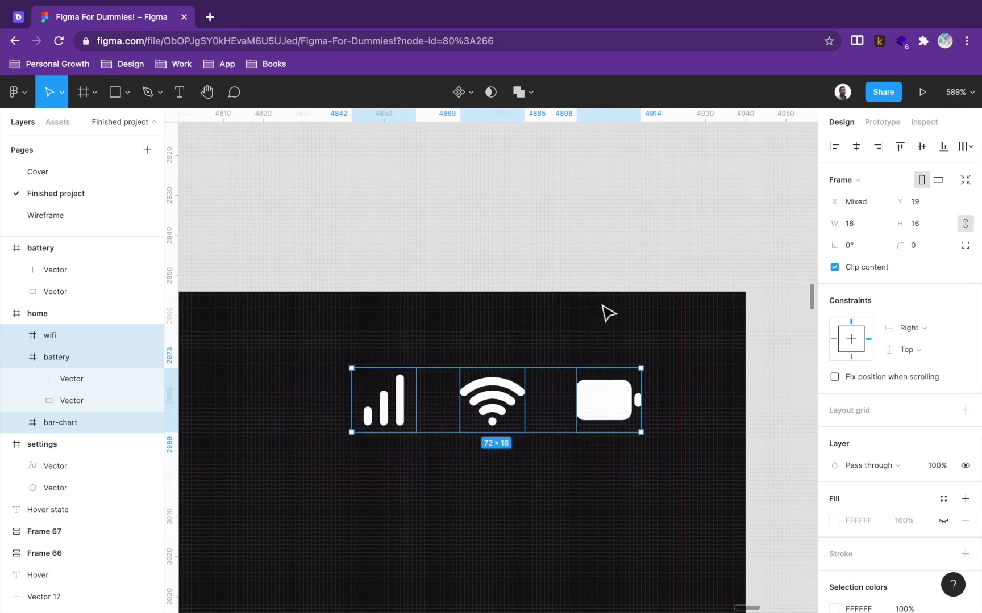
key(alt)
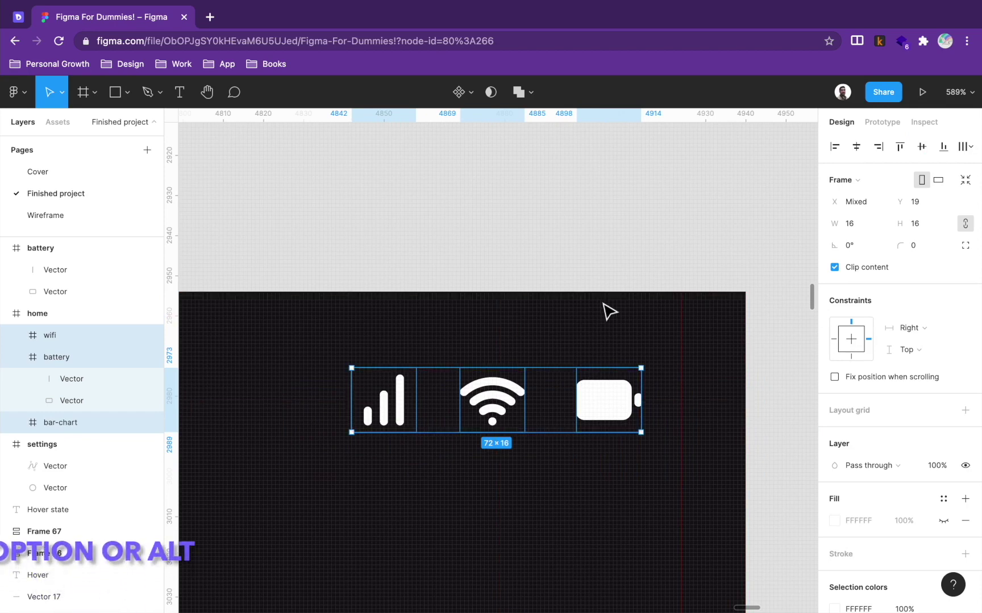
key(Down)
key(Up)
key(Up)
key(Up)
key(Up)
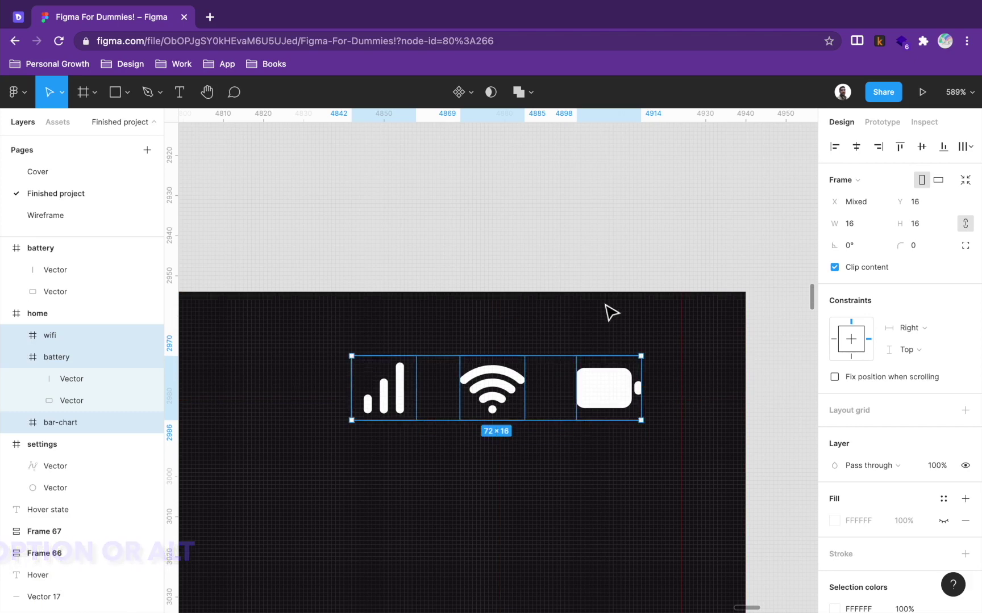
key(Right)
key(Right)
key(Right)
key(Right)
key(Right)
key(Right)
key(Right)
key(Right)
key(Right)
key(Right)
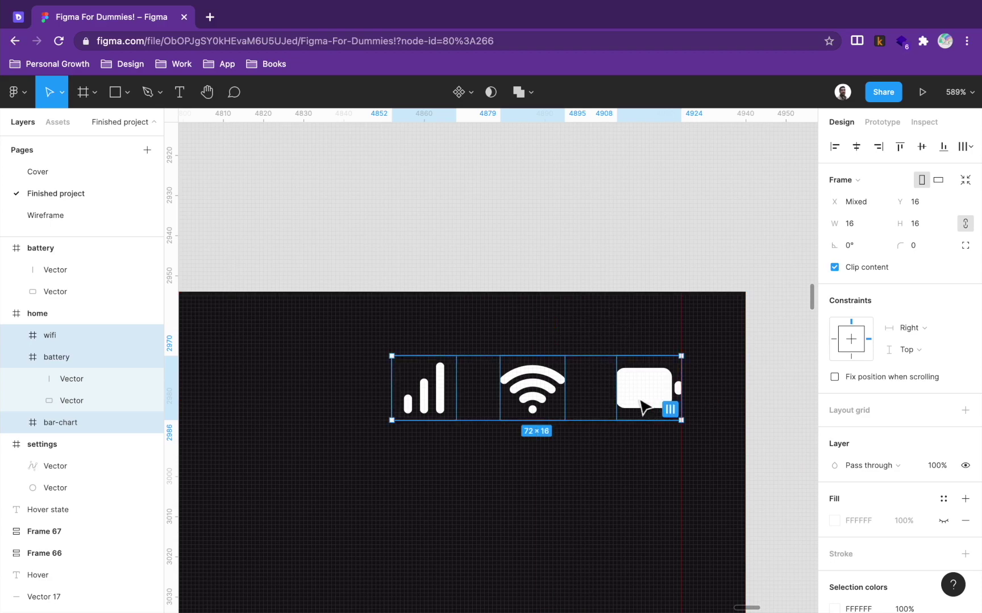
- Add the text "9:45" to the home frame and place it near the top of the left margin guide
ctrl+scroll(482, 510, down, 3)
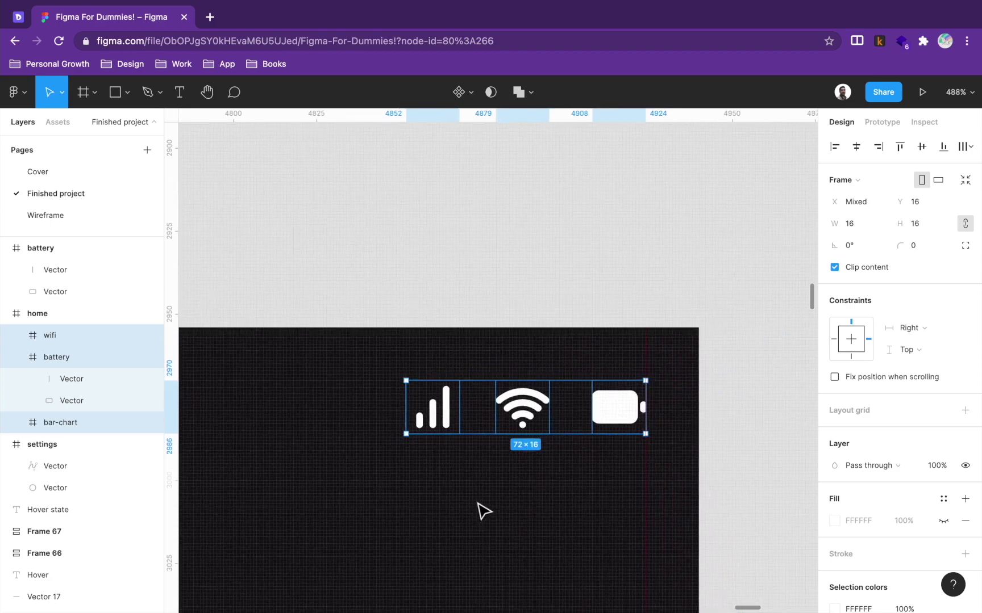
ctrl+scroll(646, 508, down, 5)
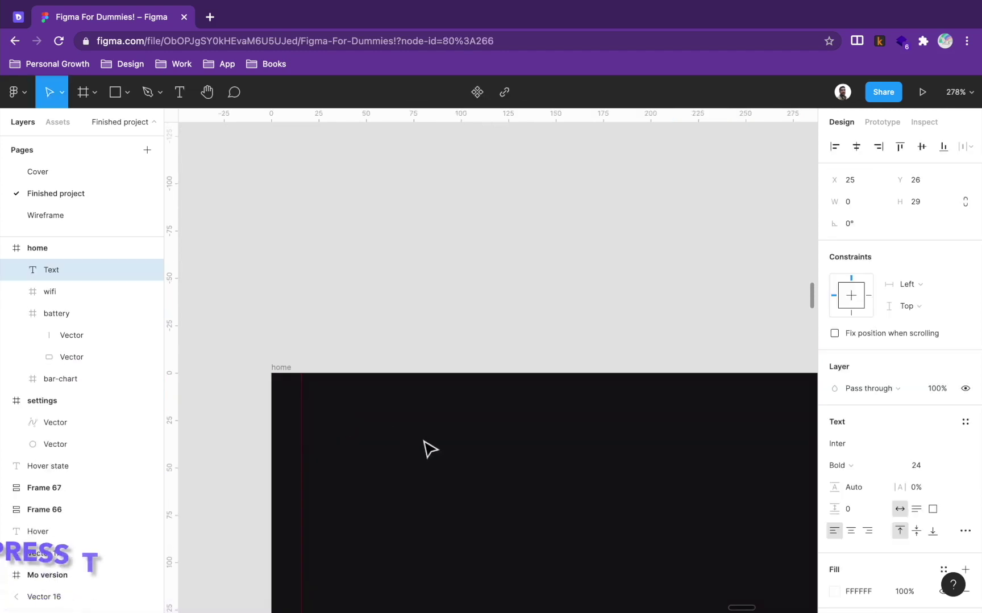
text(9)
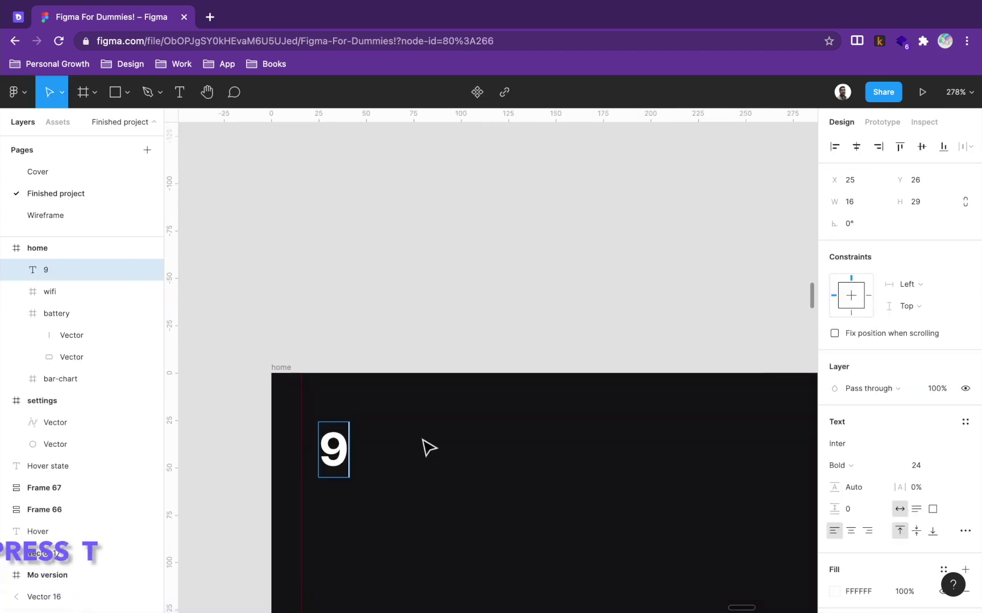
text(:45)
key(Escape)
drag(531, 469, 415, 438)
ctrl+scroll(322, 423, down, 1)
- Set the time text to size 14 in Medium weight and move it to X 18, Y 13
click(923, 466)
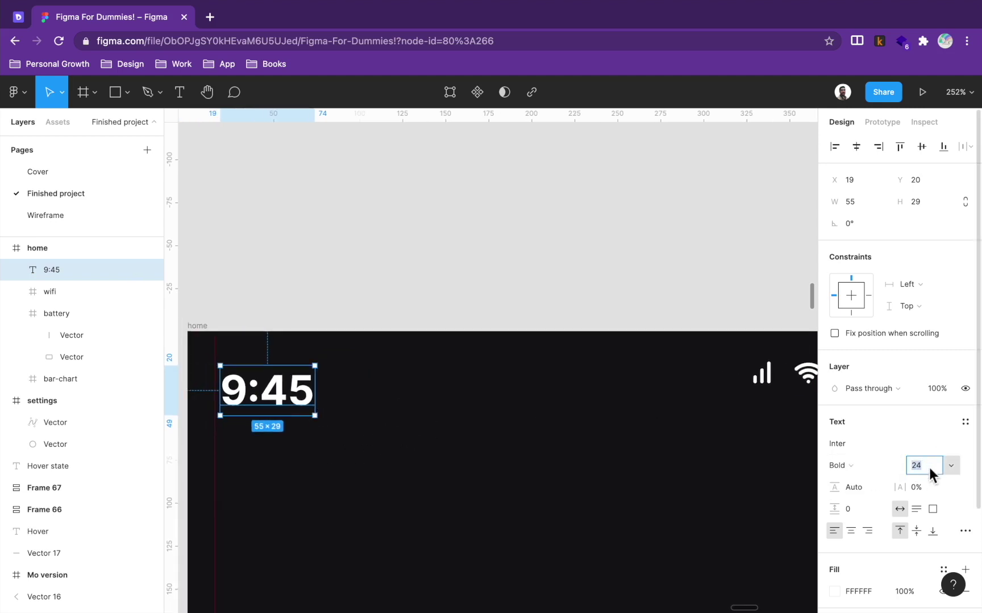
key(Return)
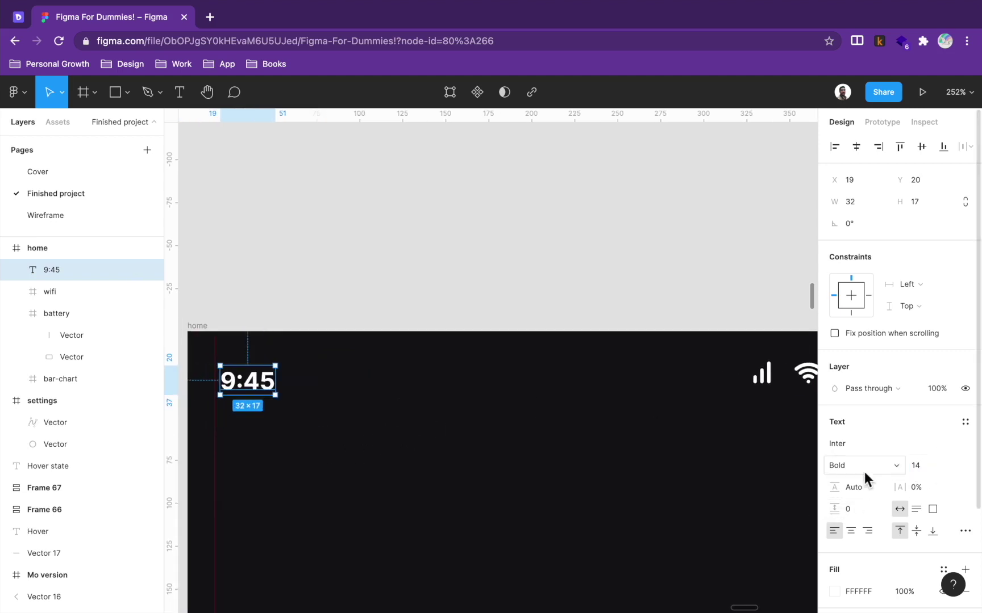
click(877, 466)
click(886, 433)
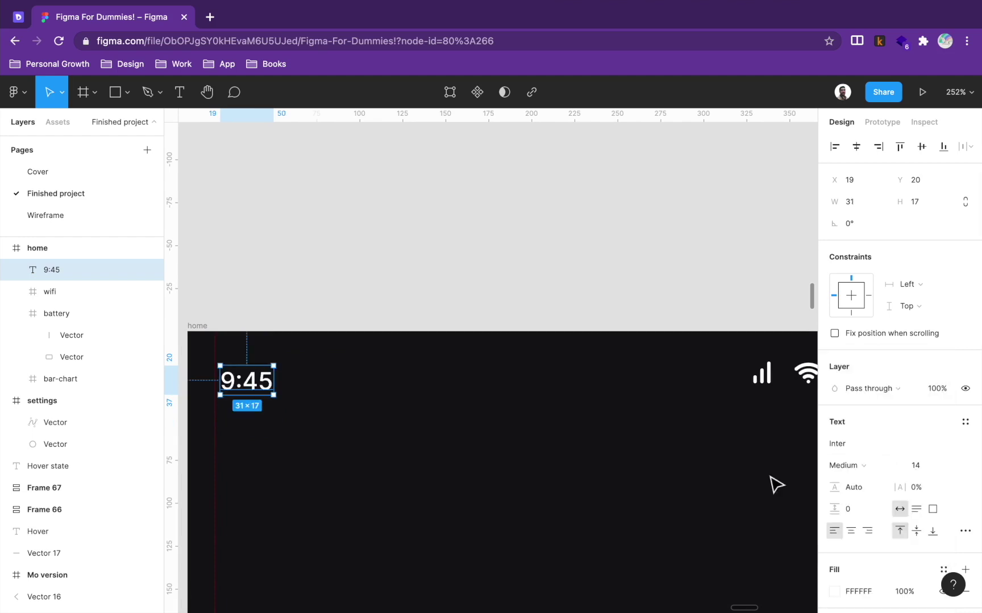
drag(261, 379, 265, 376)
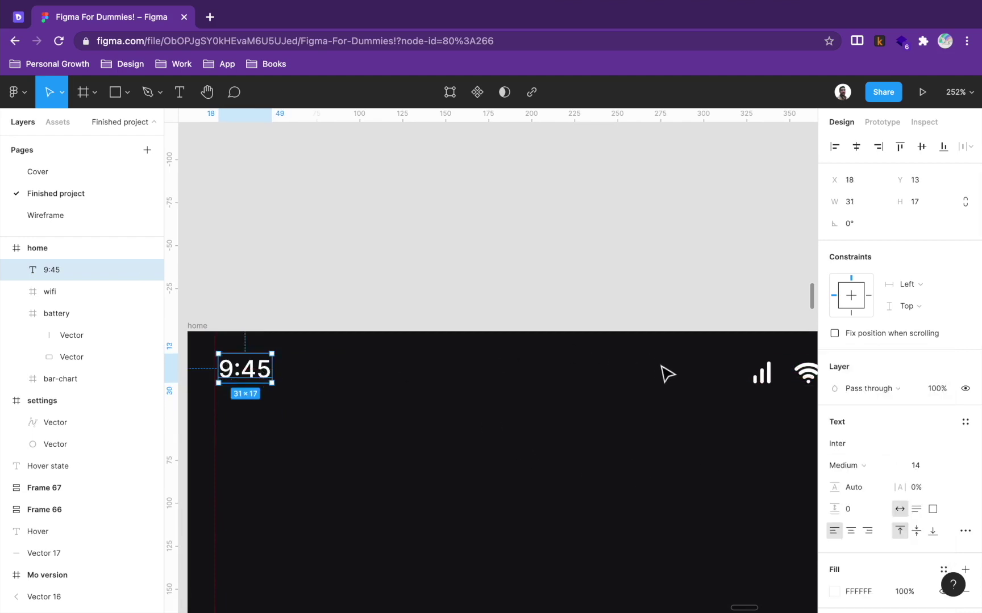
- Group the three status icons and align the group with the time text by vertical centers
drag(587, 459, 512, 451)
scroll(628, 463, down, 2)
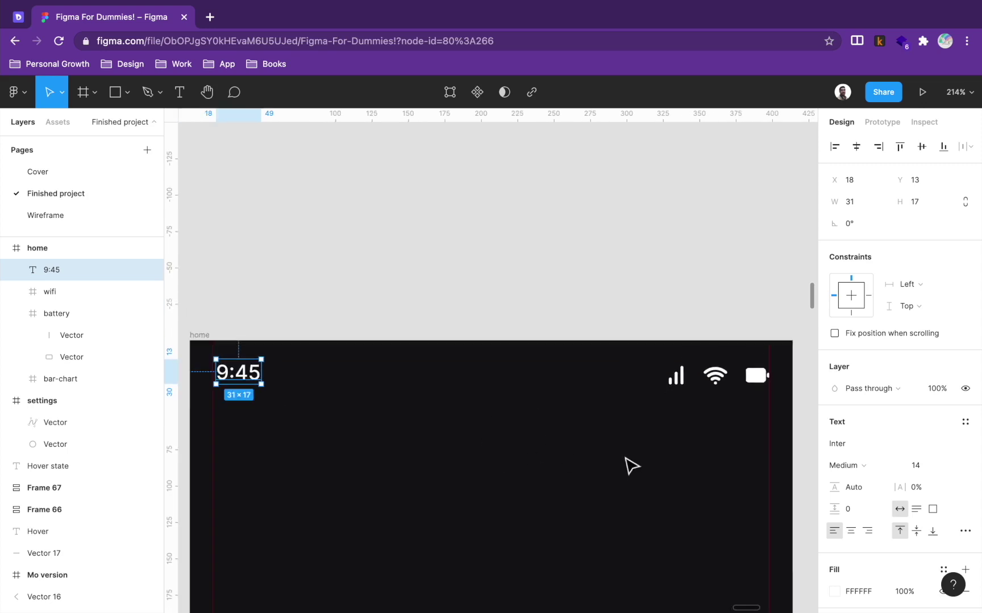
drag(758, 405, 653, 381)
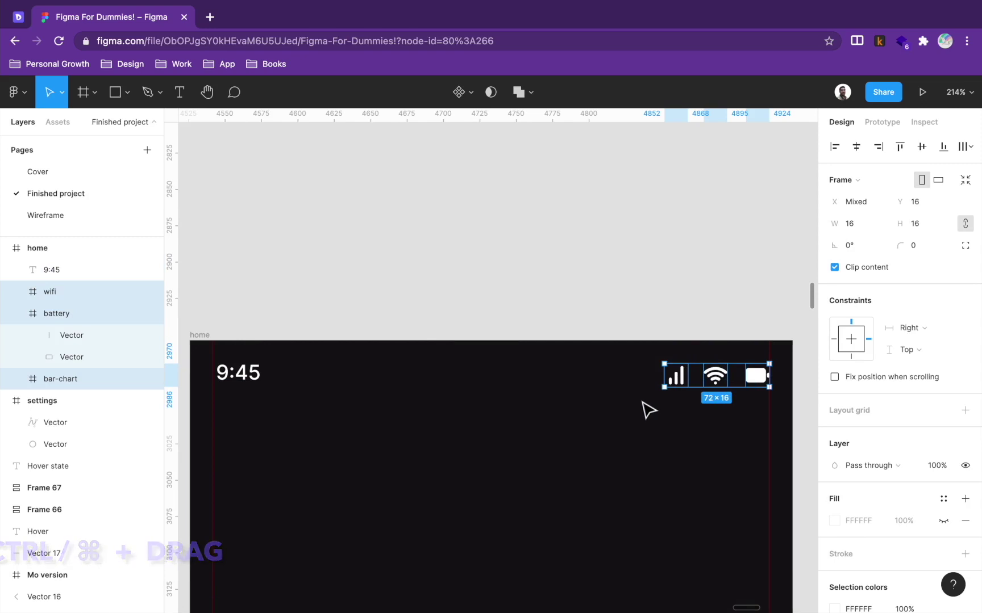
key(ctrl+g)
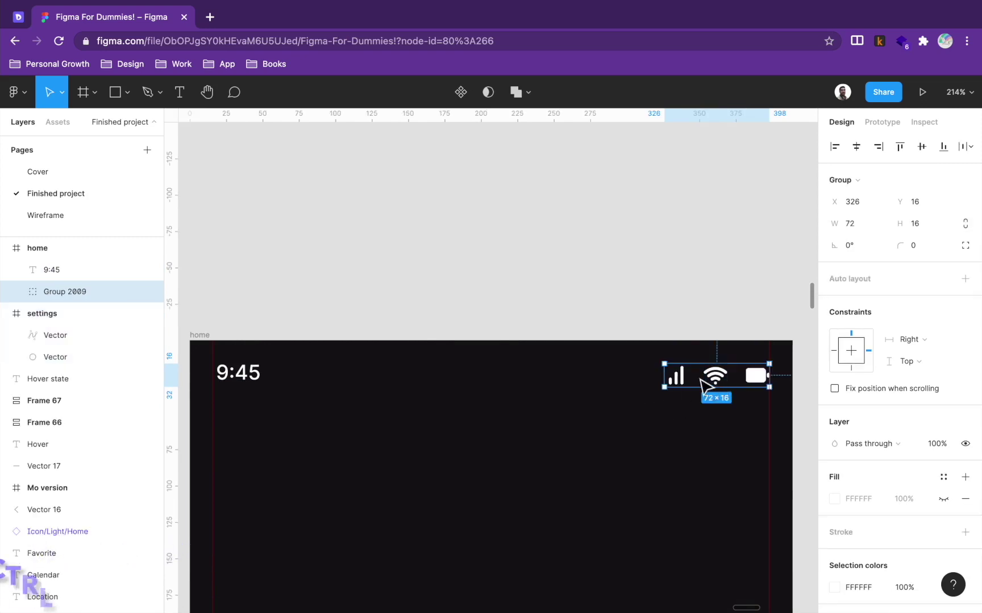
shift+click(255, 384)
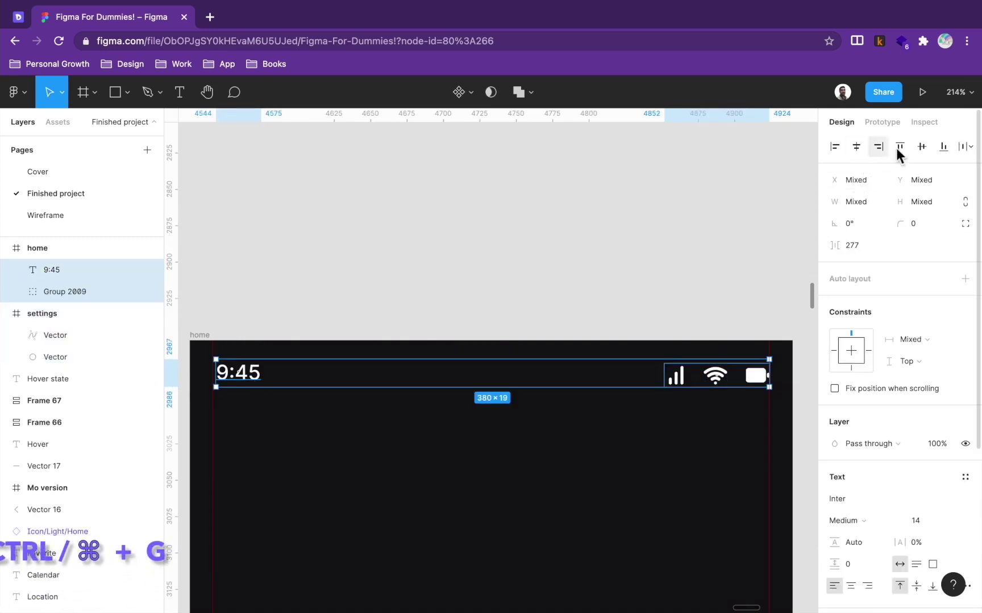
click(920, 149)
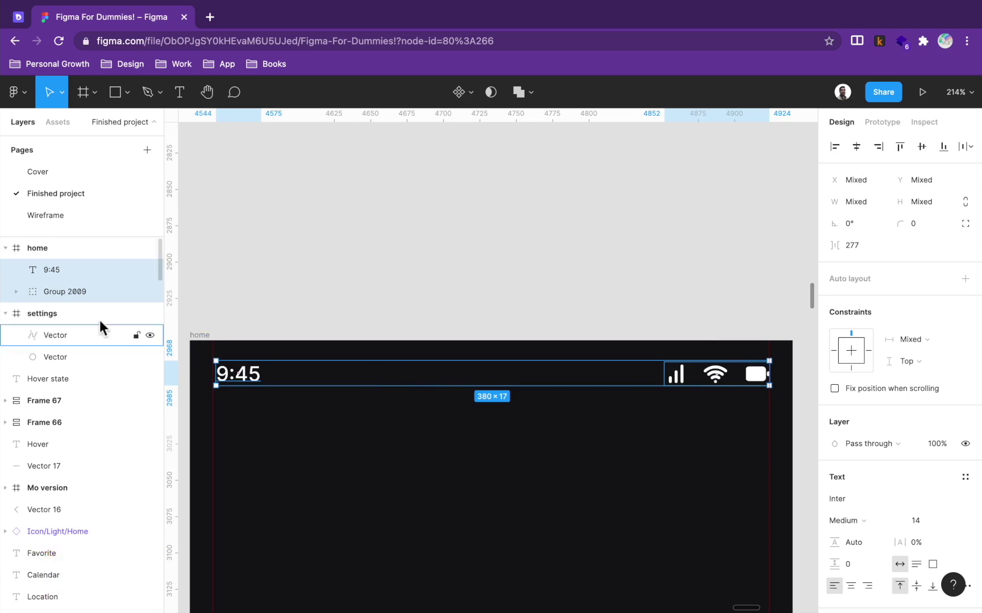
- Frame the time text together with the icon group and rename the new frame "statusbar"
right_click(276, 384)
click(340, 351)
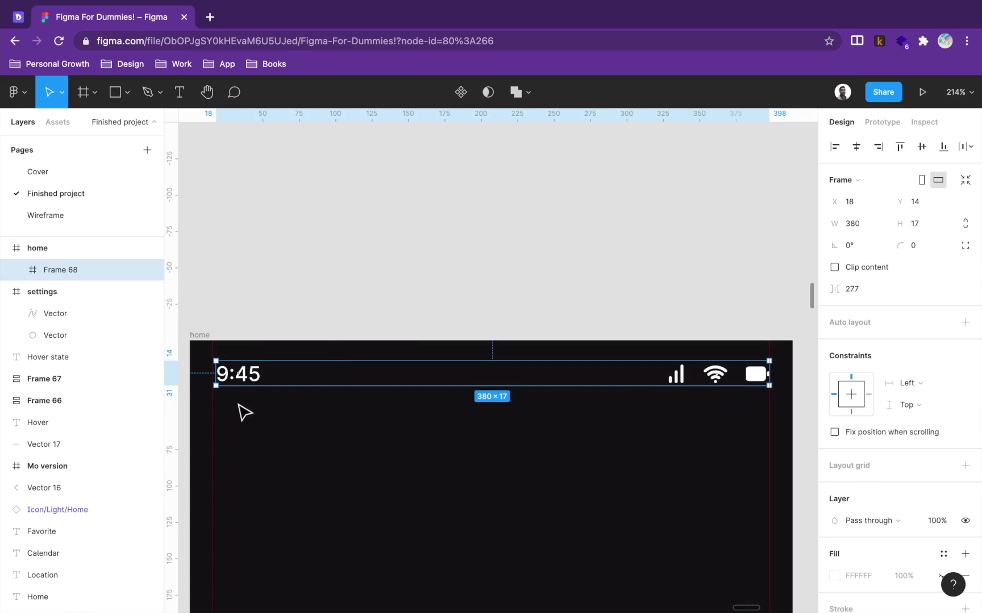
key(ctrl+r)
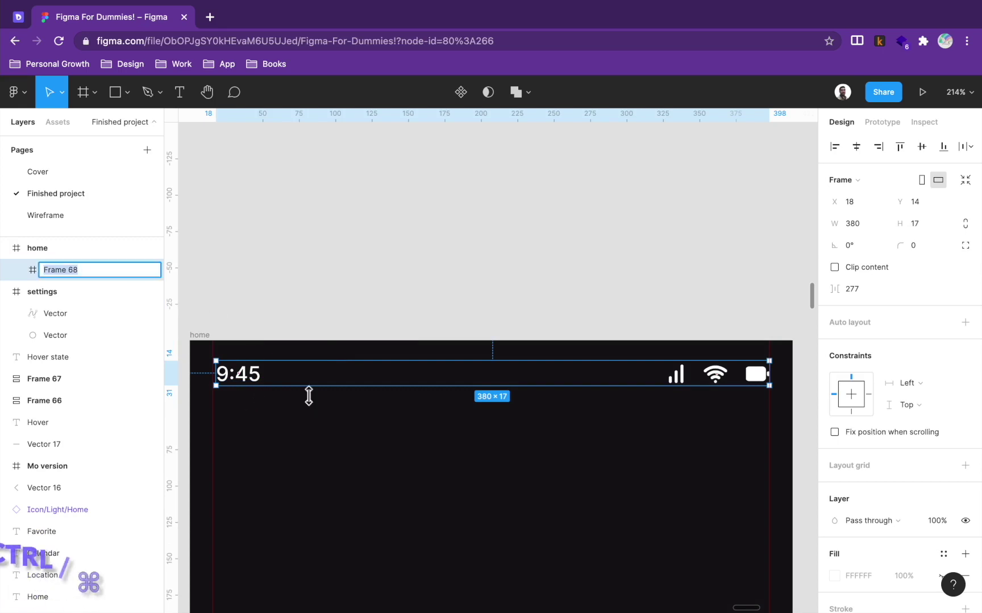
text(statusbar)
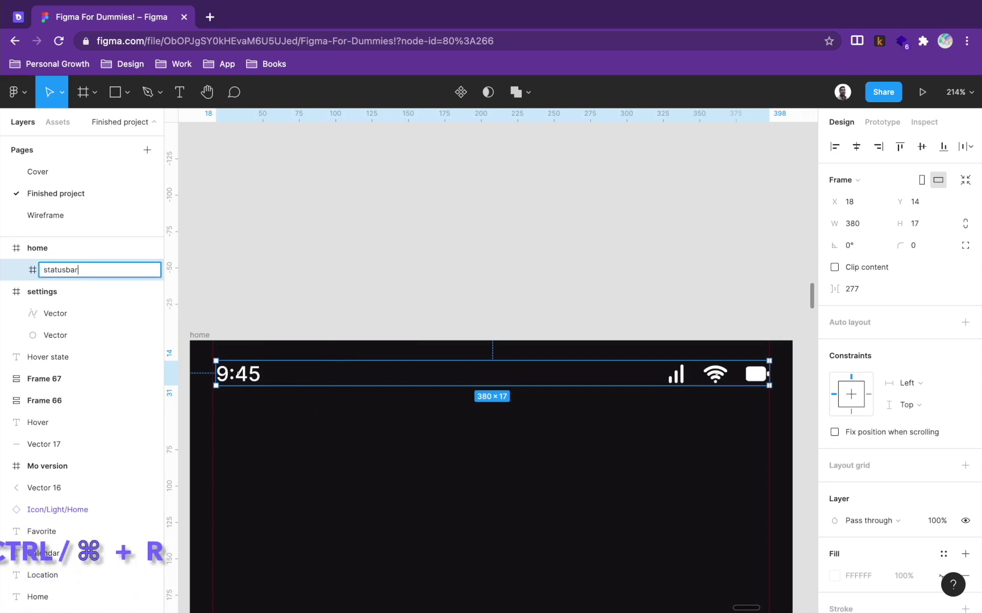
key(Return)
- Nudge the statusbar frame slightly left toward the home frame's left margin guide
scroll(339, 458, left, 3)
scroll(340, 457, up, 1)
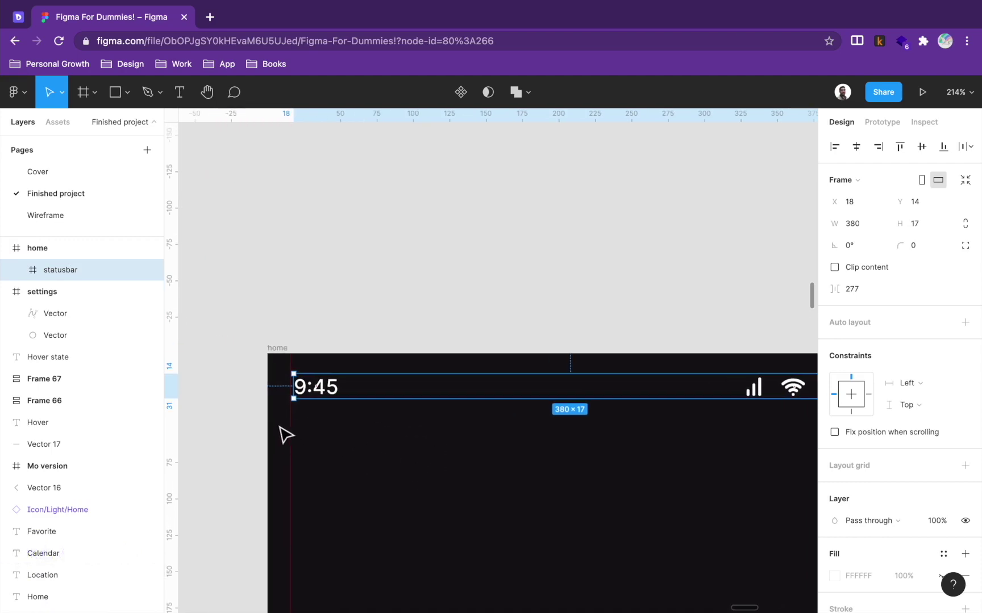
scroll(281, 428, up, 10)
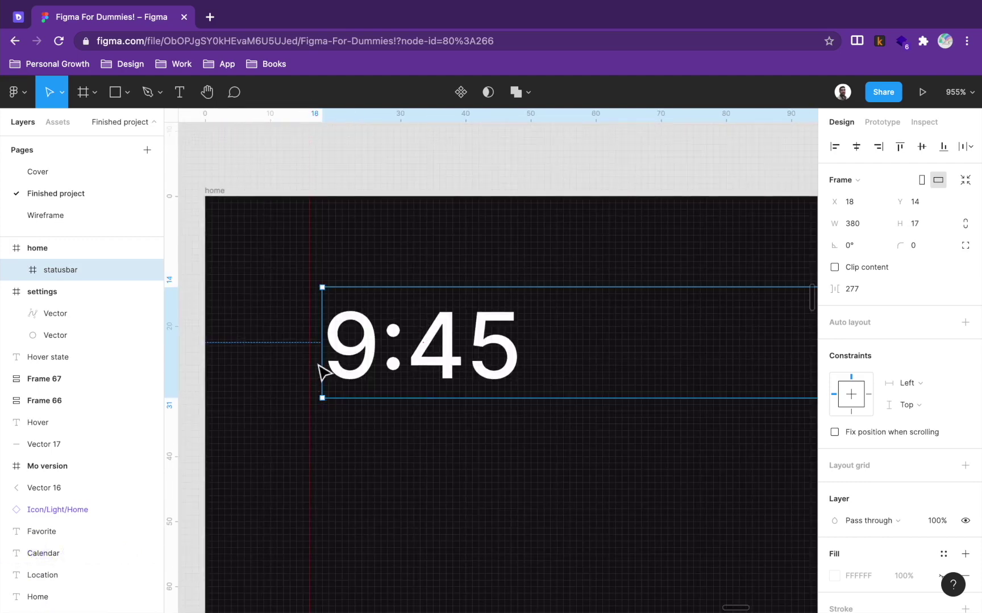
drag(323, 364, 320, 366)
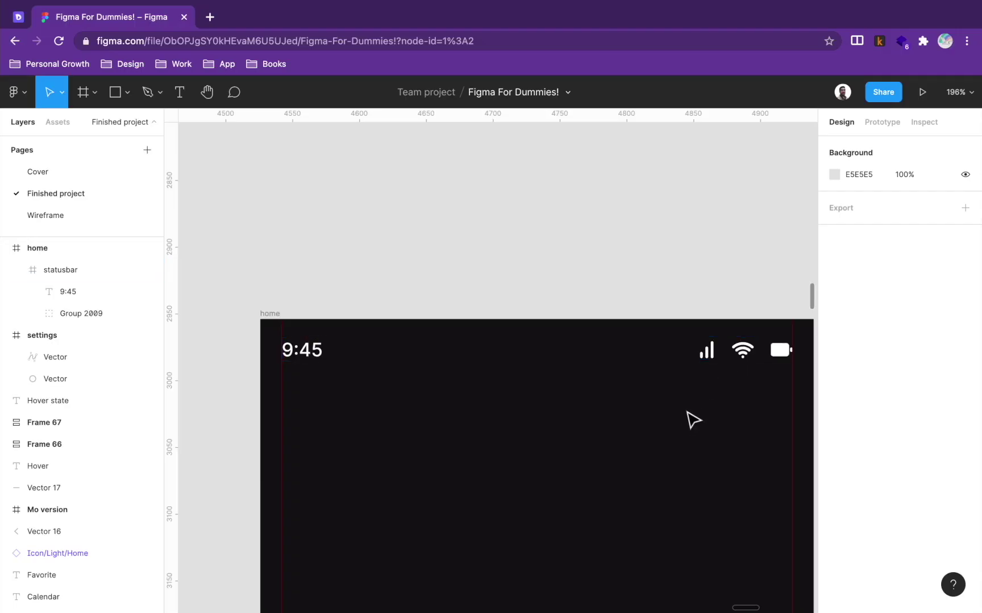
- Duplicate the first card group of the wireframe and place the copy on empty canvas beside the reference screen
scroll(691, 422, down, 2)
drag(392, 483, 697, 417)
scroll(679, 470, down, 5)
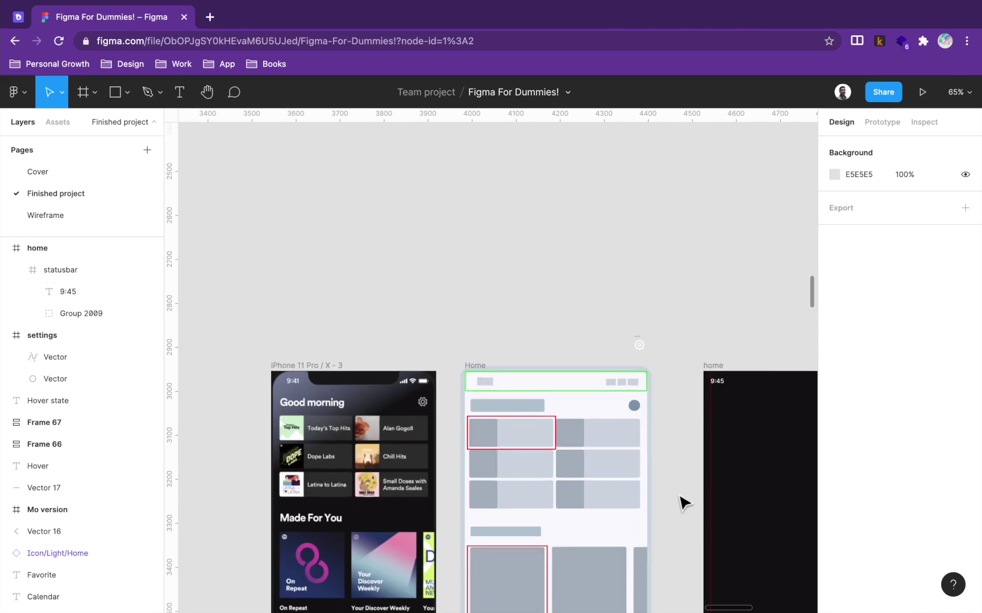
drag(681, 467, 652, 342)
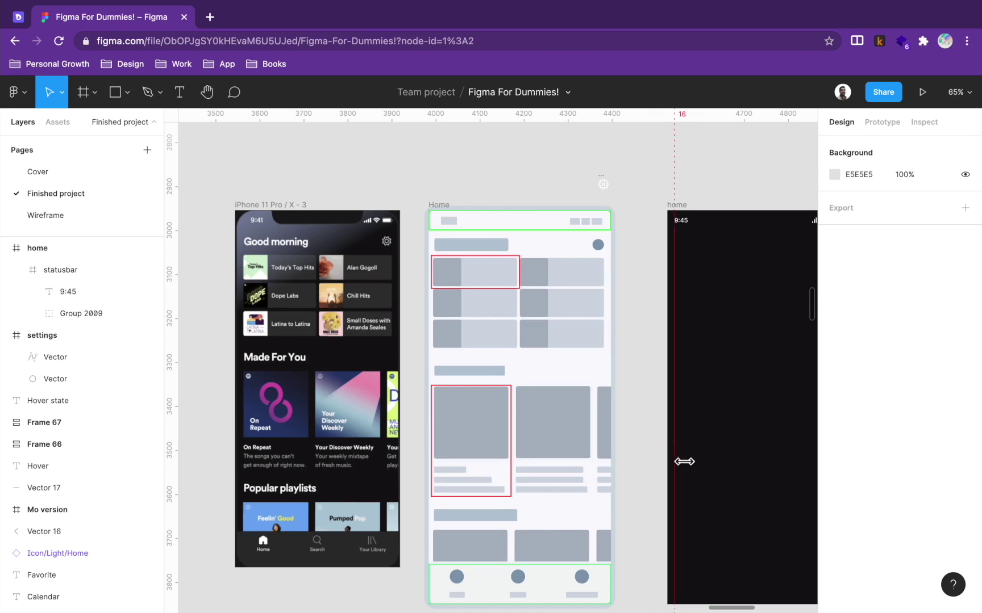
drag(703, 471, 622, 415)
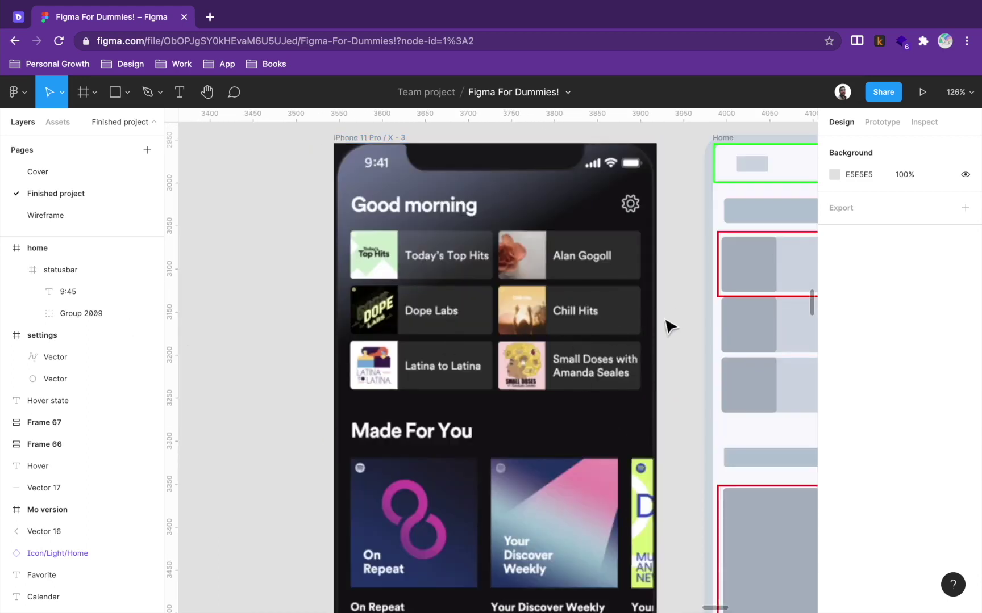
scroll(670, 326, right, 5)
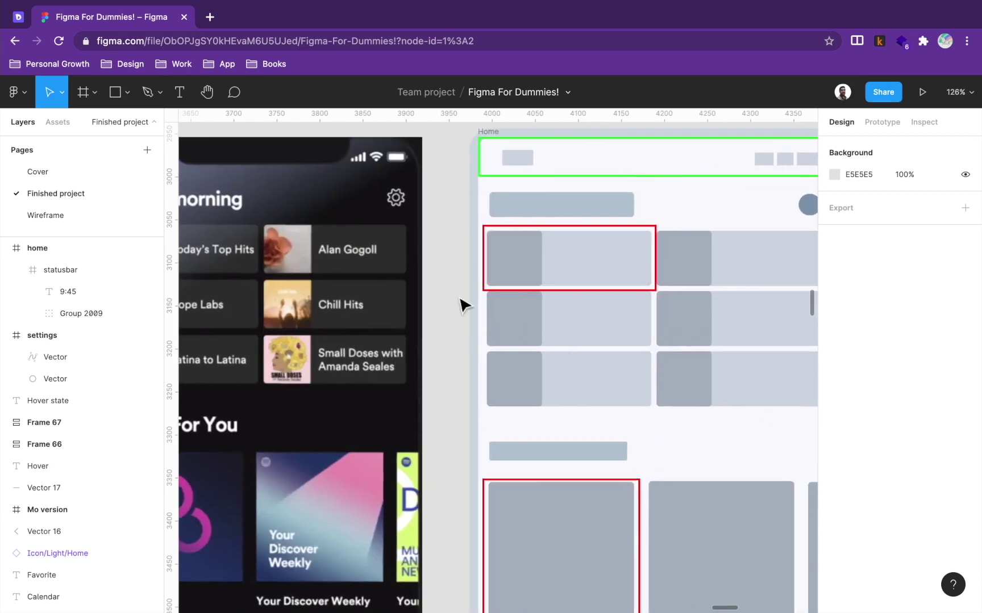
click(512, 269)
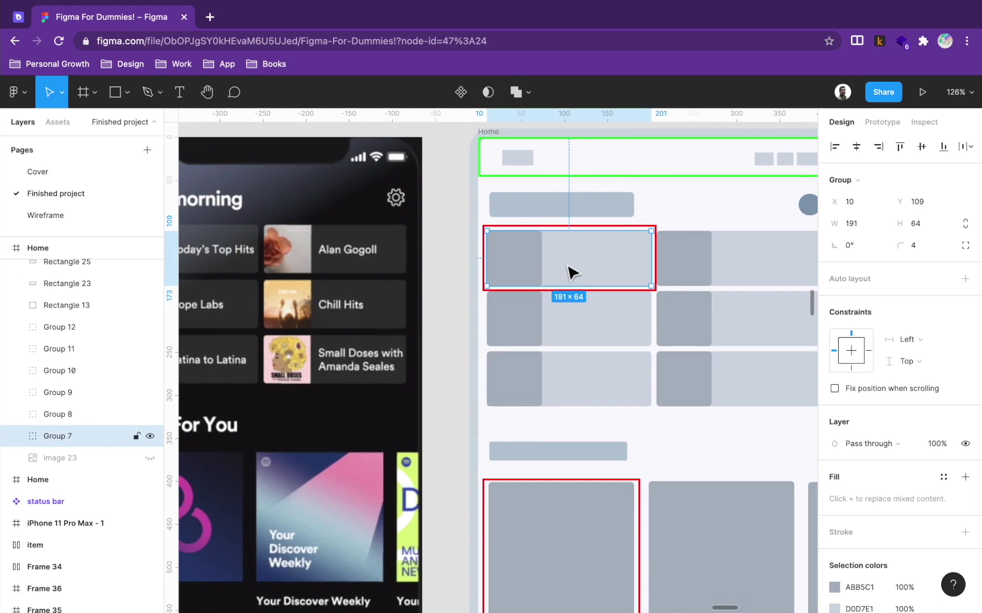
alt+drag(574, 274, 336, 272)
drag(321, 329, 409, 396)
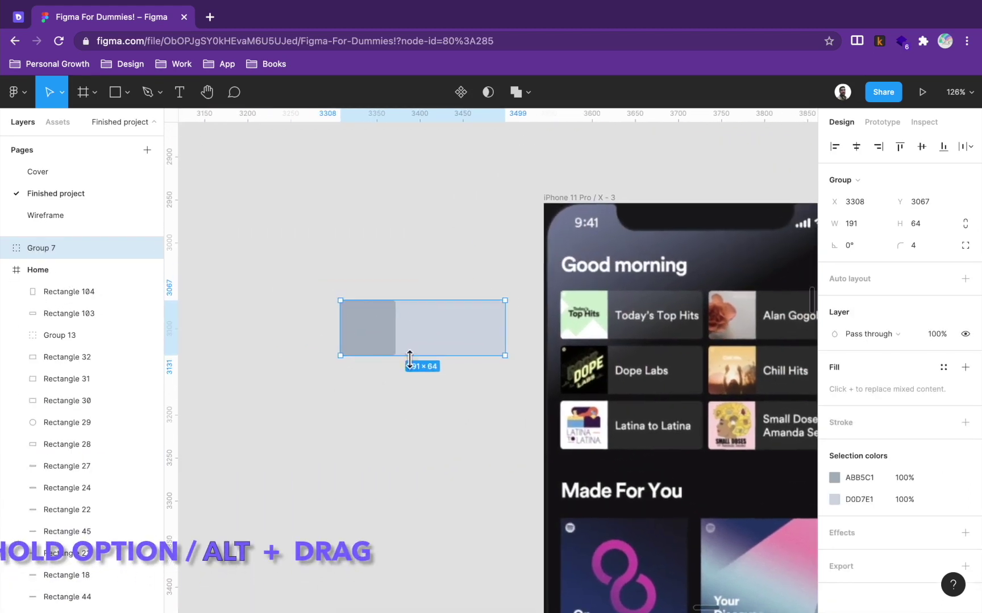
- Change the fill of the 64 × 64 square in the copied card from solid to Image
scroll(402, 352, up, 2)
scroll(403, 357, up, 3)
scroll(376, 427, right, 2)
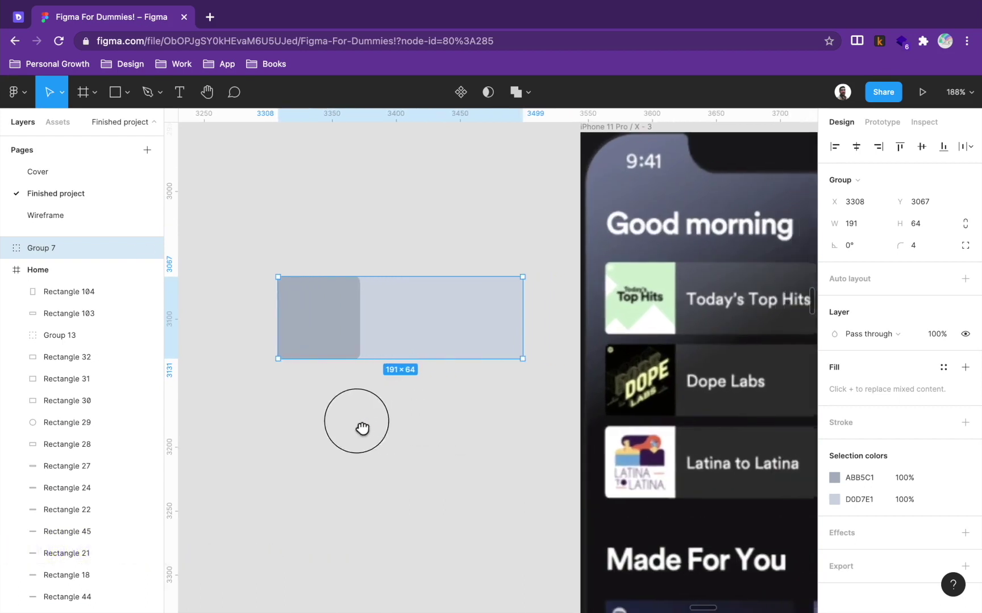
double_click(333, 321)
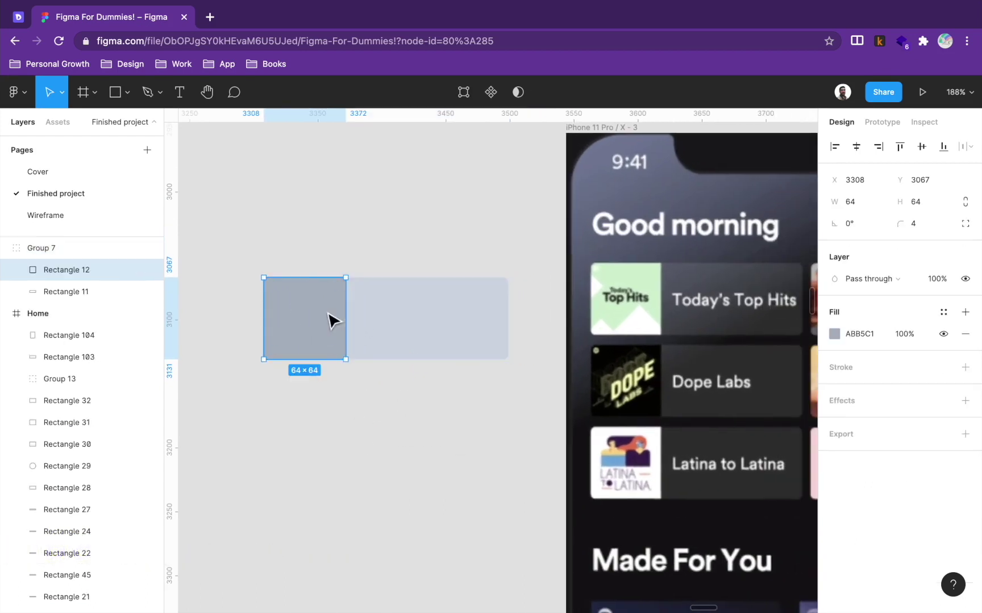
click(834, 334)
click(691, 258)
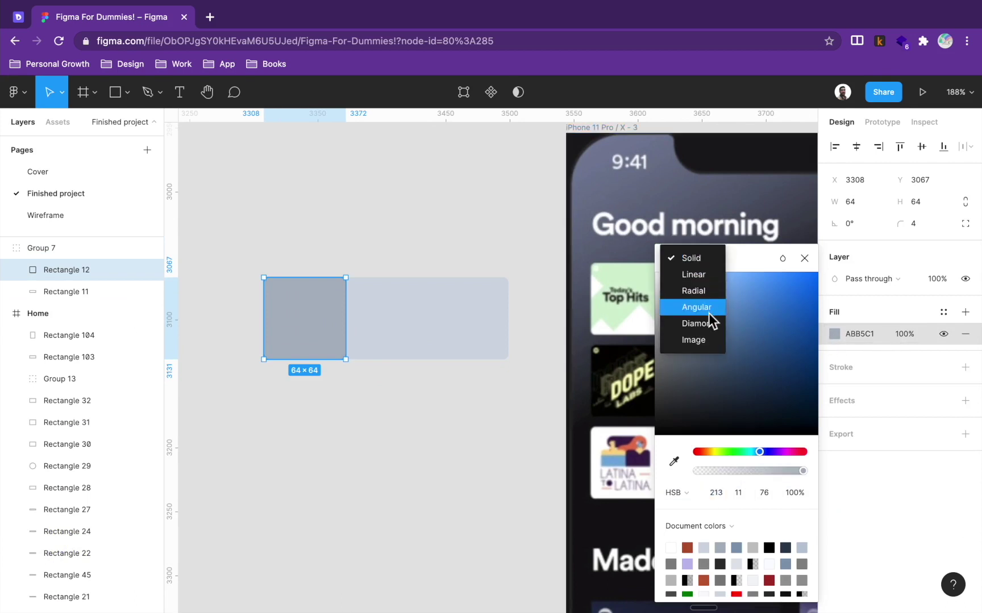
click(710, 341)
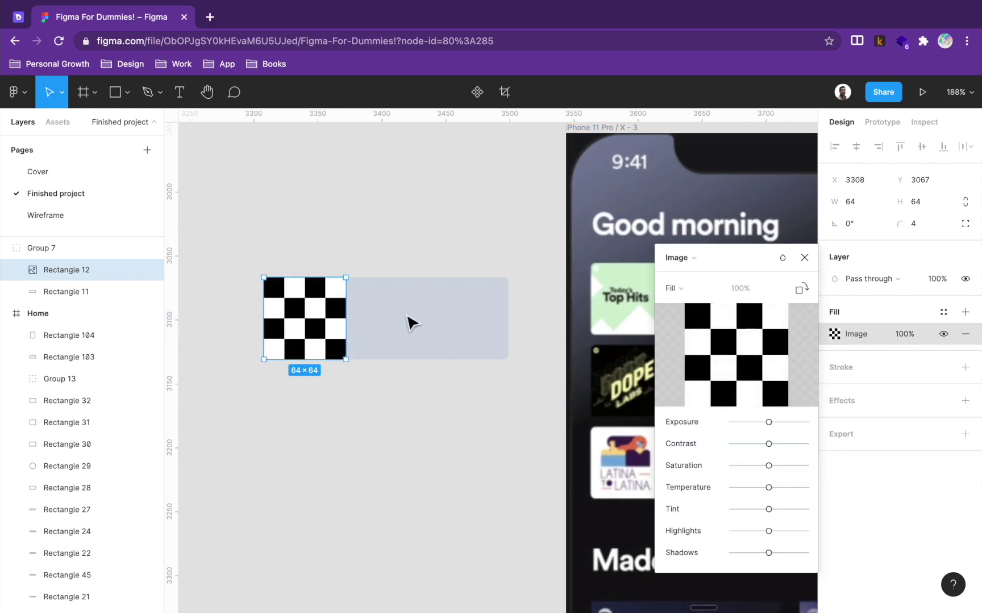
- Add the text "Title" beside the image square in the card and set its weight to Semi Bold
key(t)
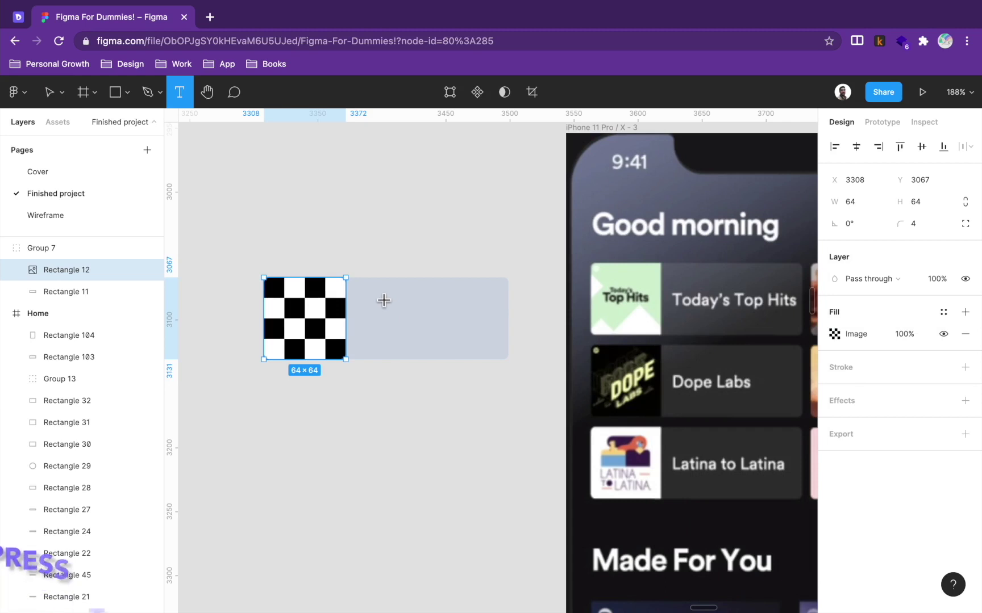
click(383, 301)
text(Tit)
key(BackSpace)
text(itle)
key(Escape)
drag(404, 317, 391, 327)
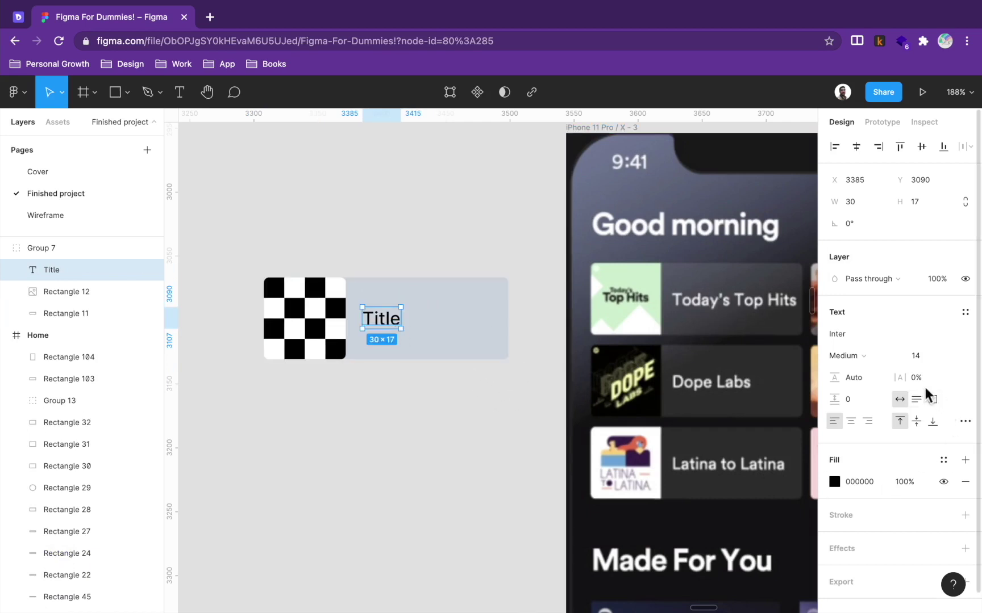
click(865, 357)
click(893, 372)
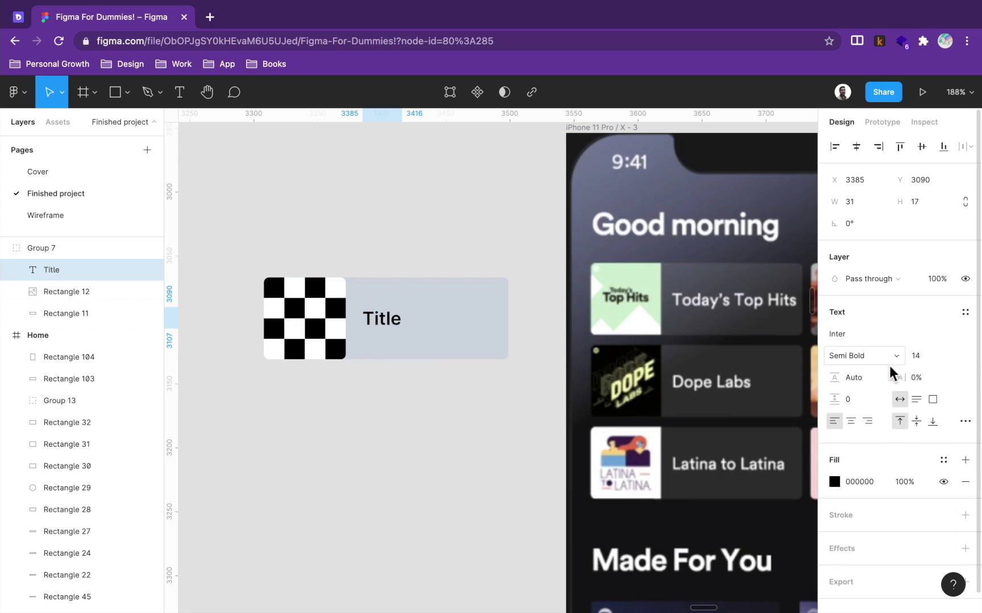
- Frame the card group as "item" and check the spacing between the title and the image square
drag(469, 434, 284, 245)
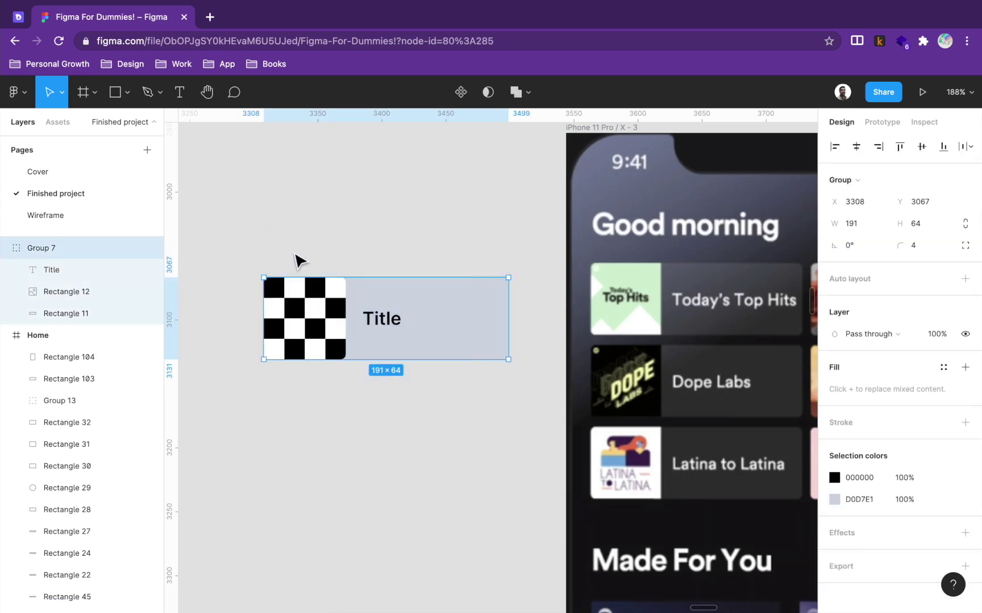
right_click(314, 282)
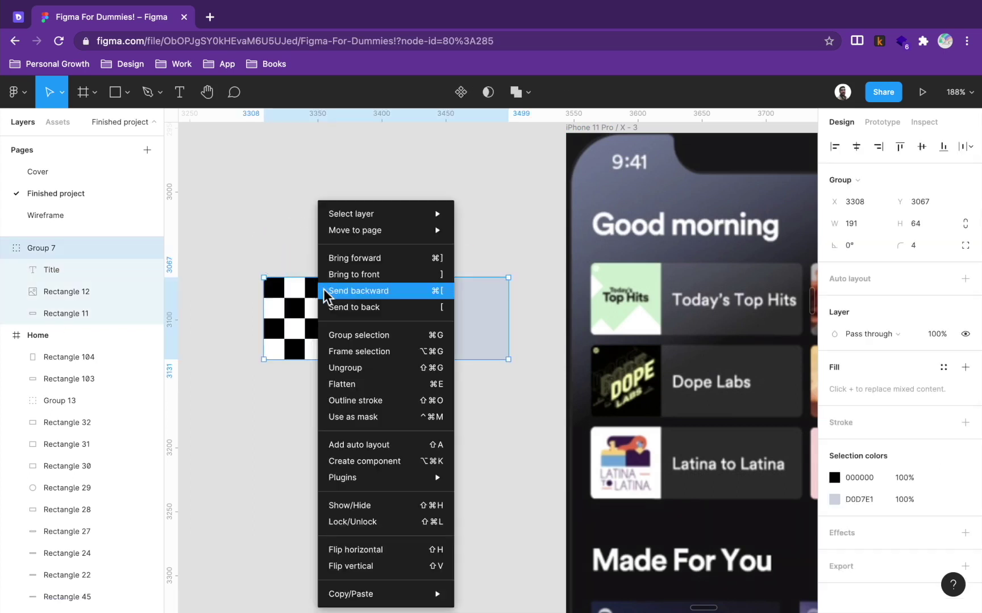
click(381, 352)
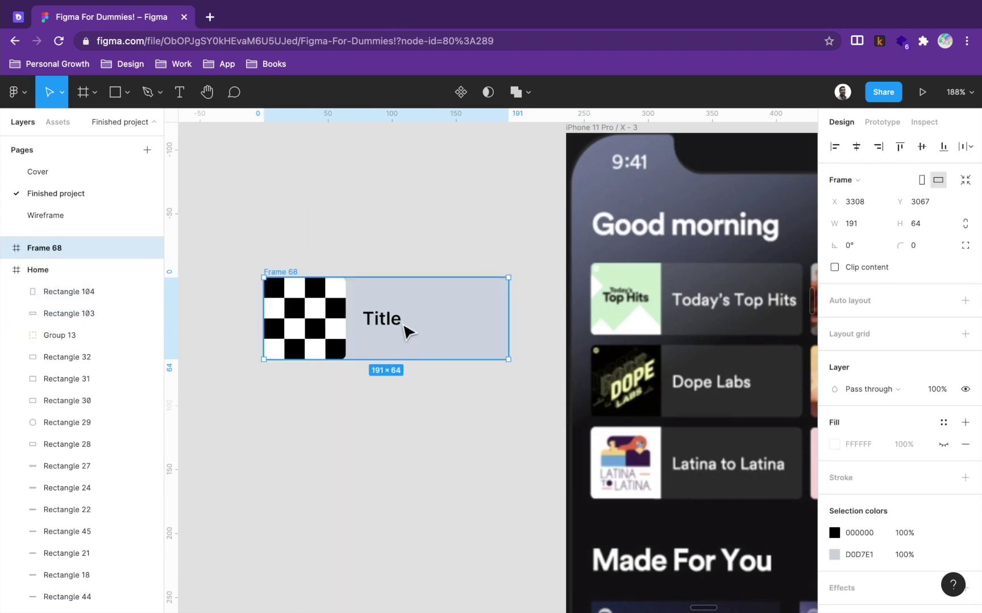
key(super+r)
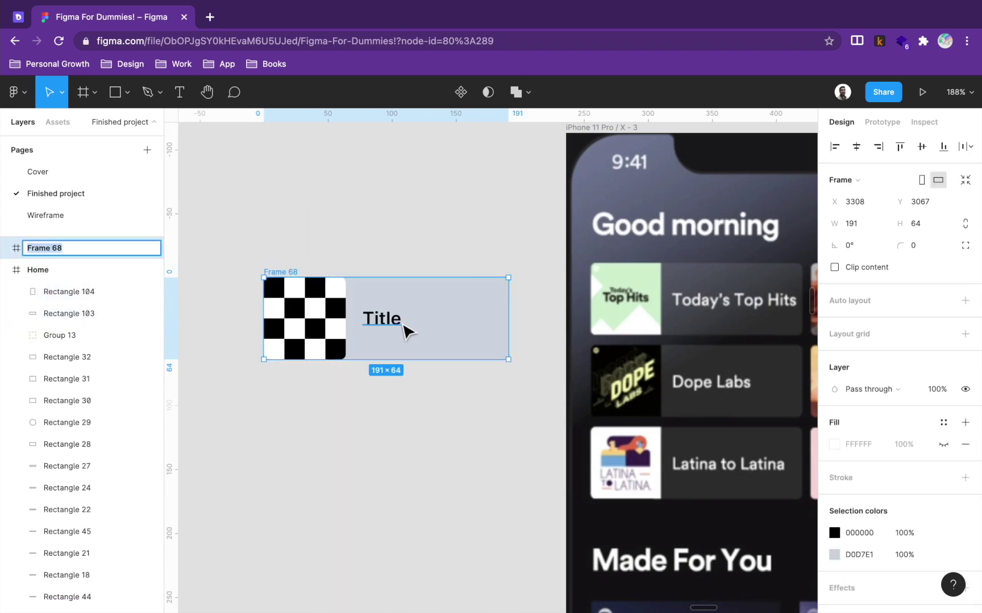
text(item)
key(Return)
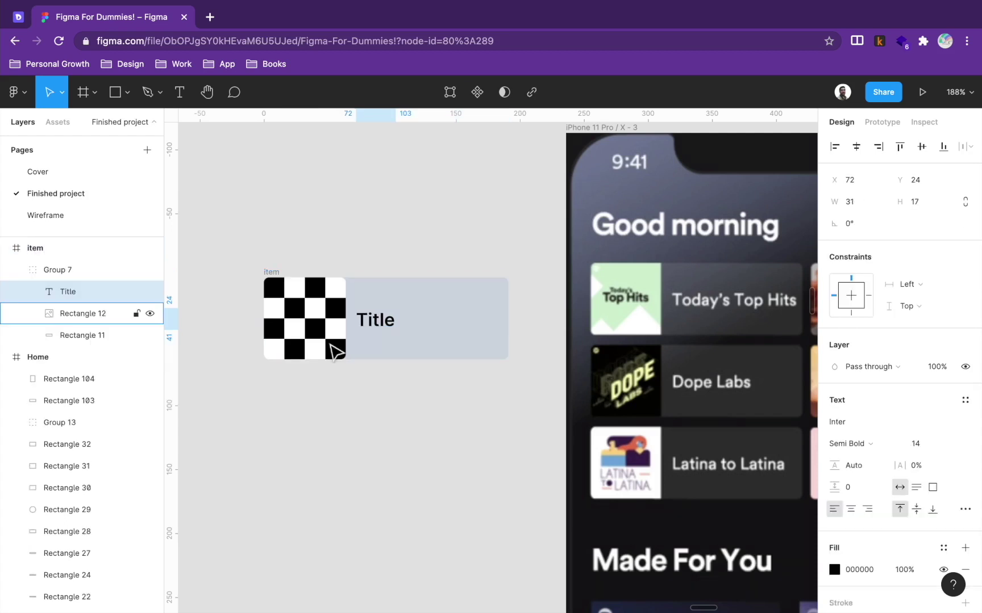
key(alt)
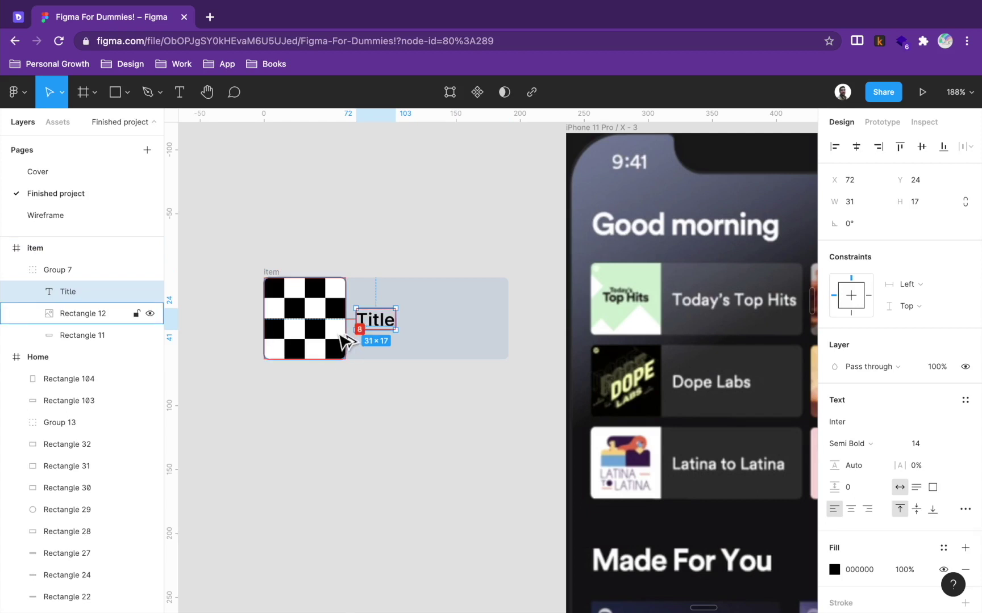
- Delete the light background rectangle inside the item frame
click(436, 349)
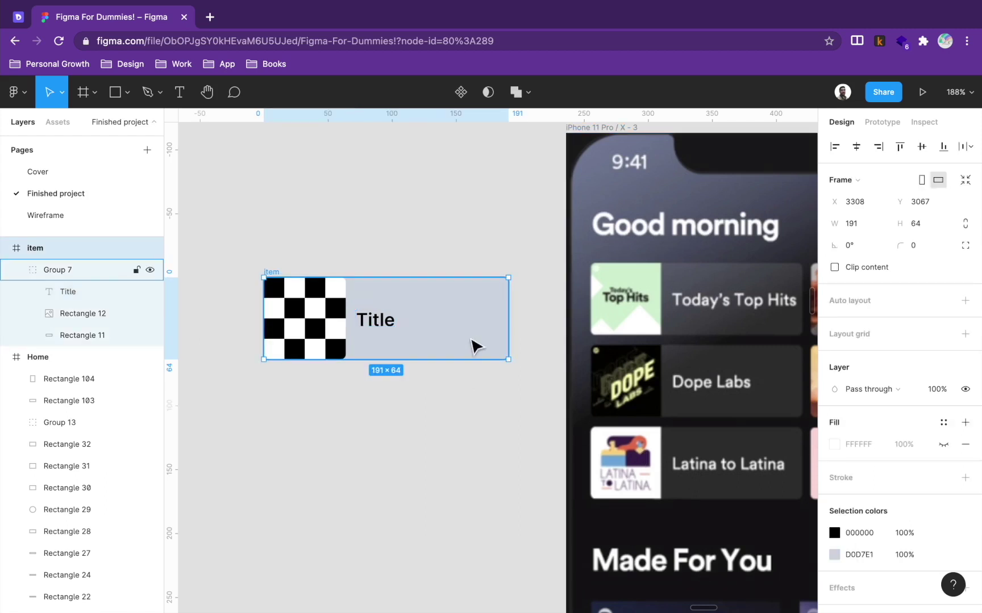
click(471, 340)
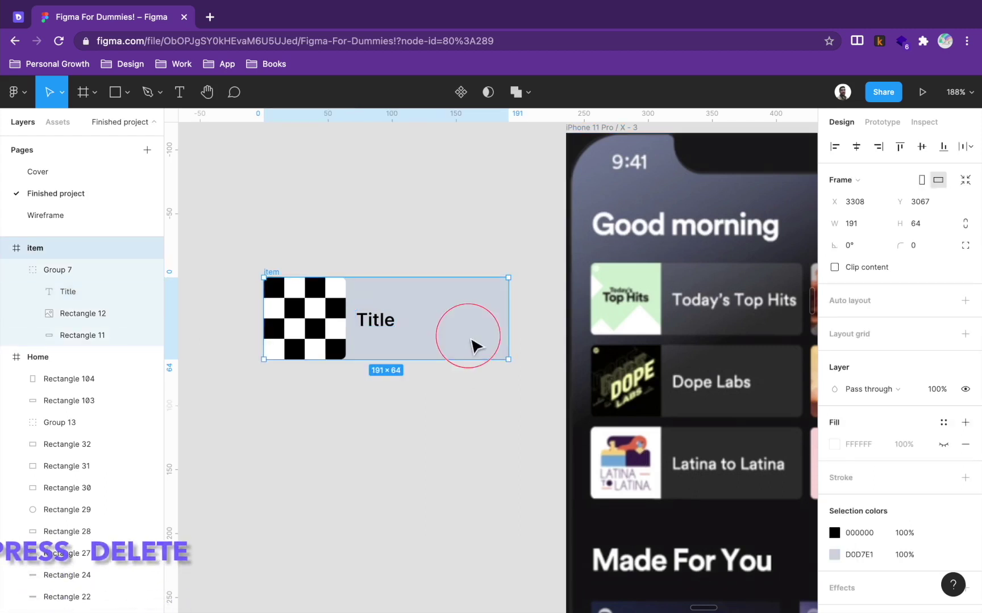
click(471, 341)
key(Delete)
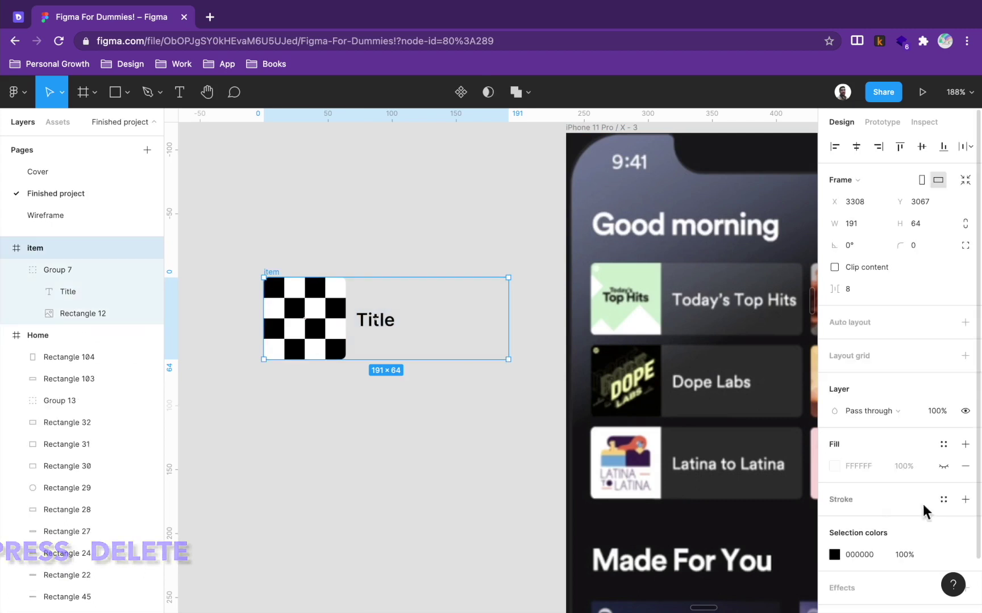
- Make the item frame's fill visible and sample the dark grey 313131 from a card in the reference screen
click(943, 466)
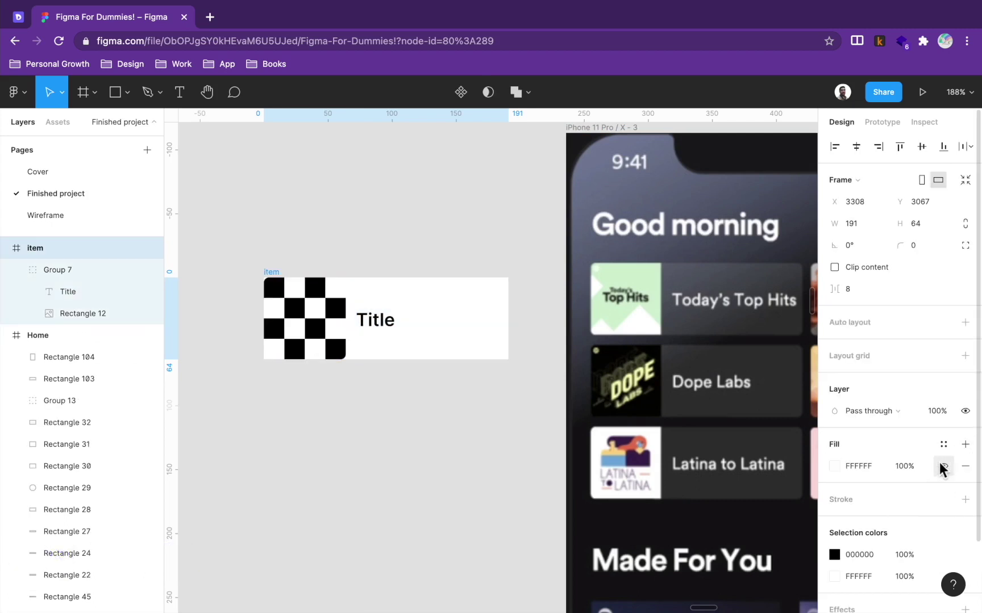
key(i)
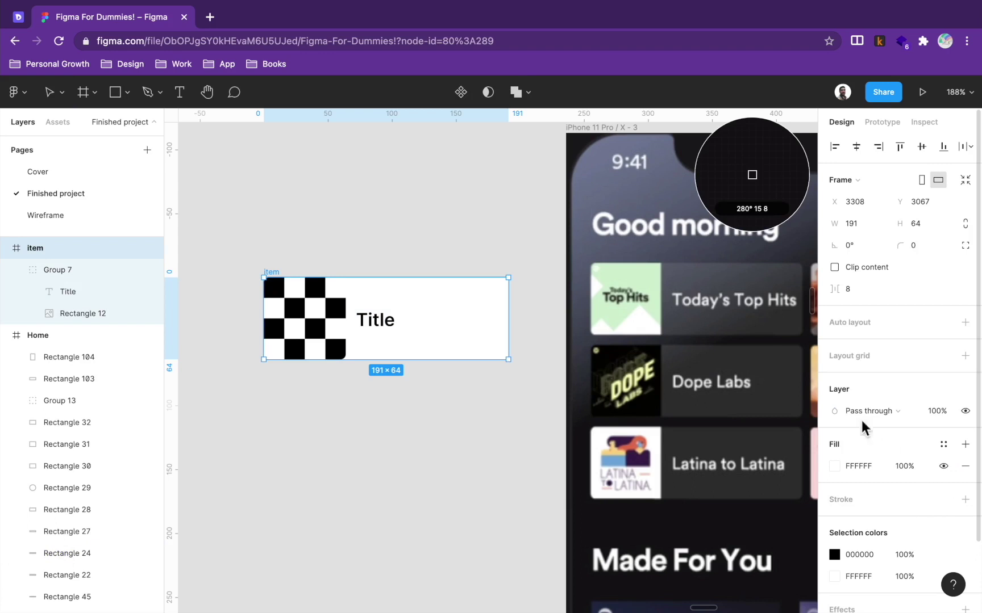
click(792, 388)
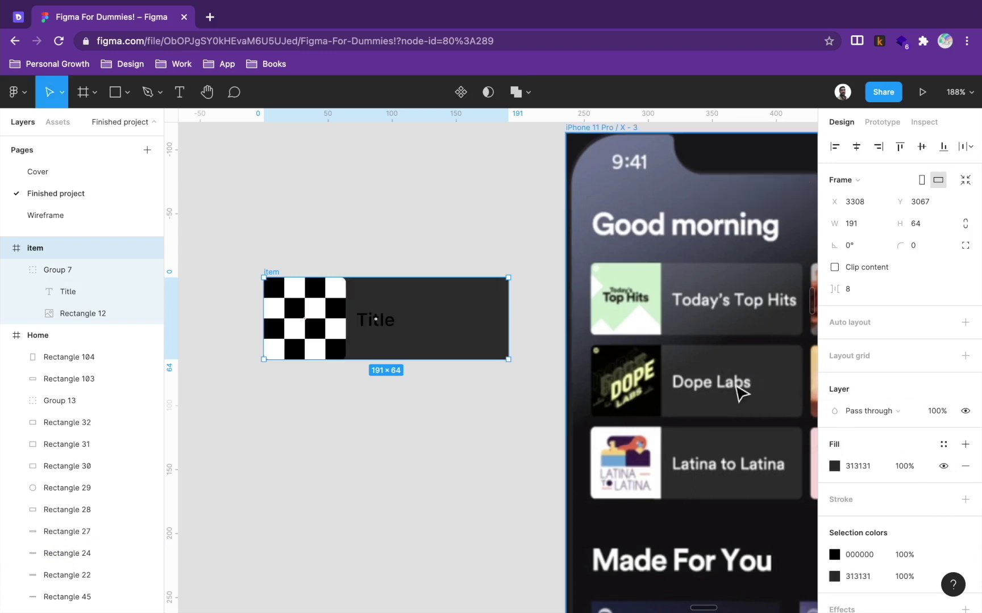
- Set the title text's fill color to FFFFFF
double_click(378, 323)
click(848, 570)
text(ffffff)
key(Return)
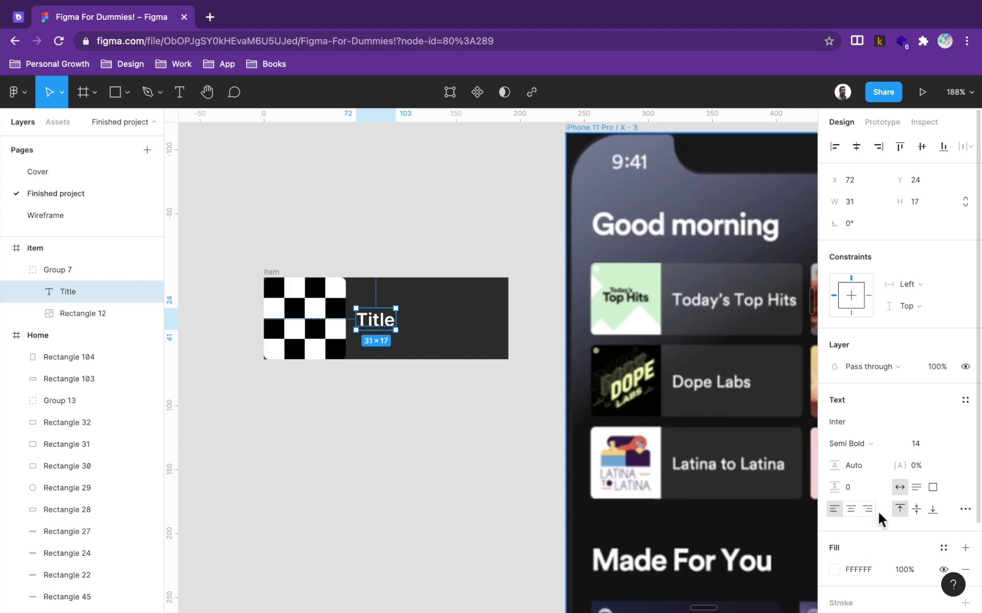
- Set the item frame's corner radius to 4
scroll(280, 347, up, 3)
click(266, 245)
click(920, 247)
text(4)
key(Return)
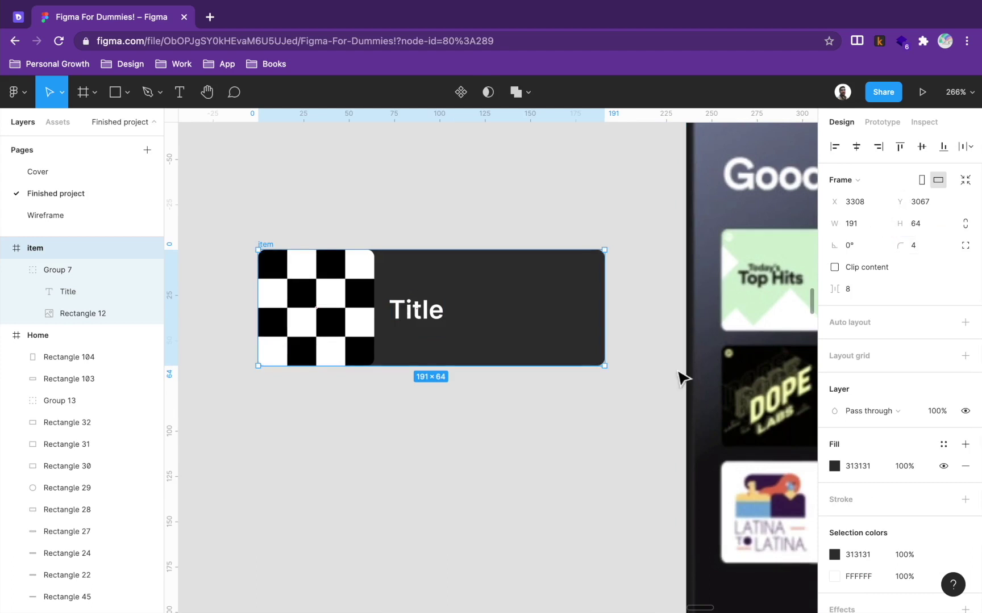
click(661, 409)
- Ungroup the title and image square inside the item frame
scroll(522, 421, down, 1)
scroll(522, 421, right, 1)
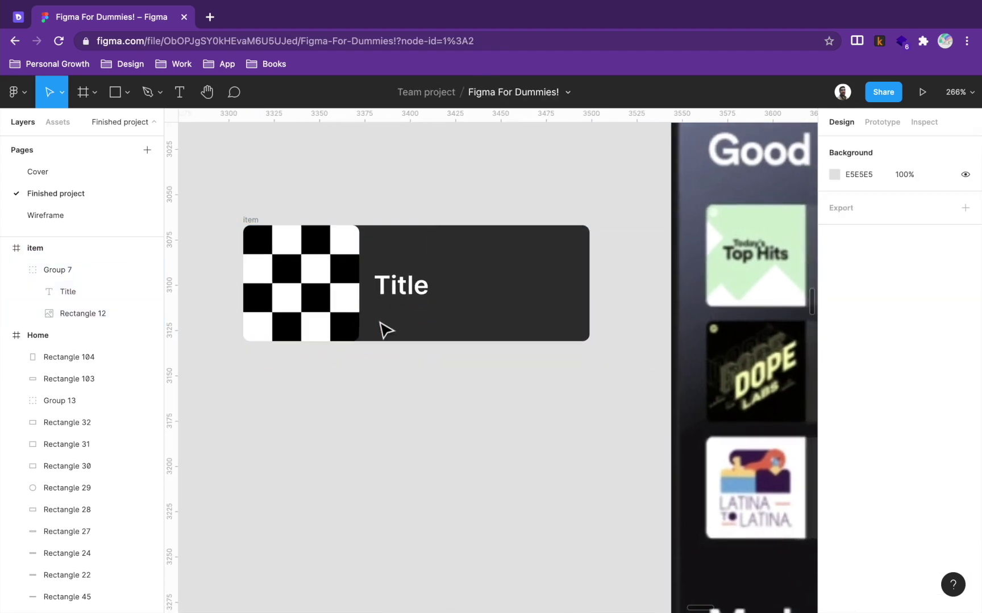
click(328, 321)
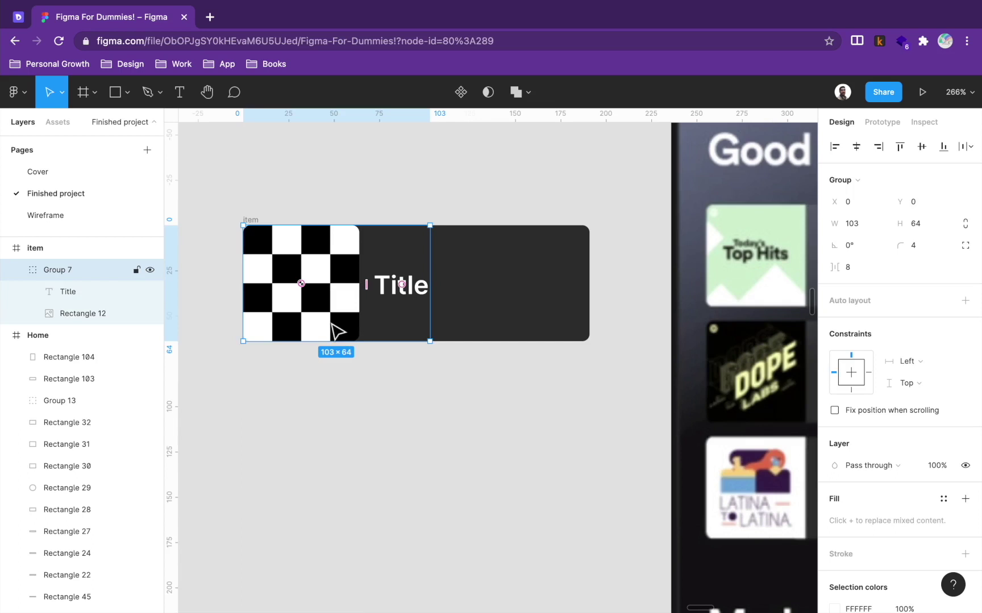
right_click(331, 324)
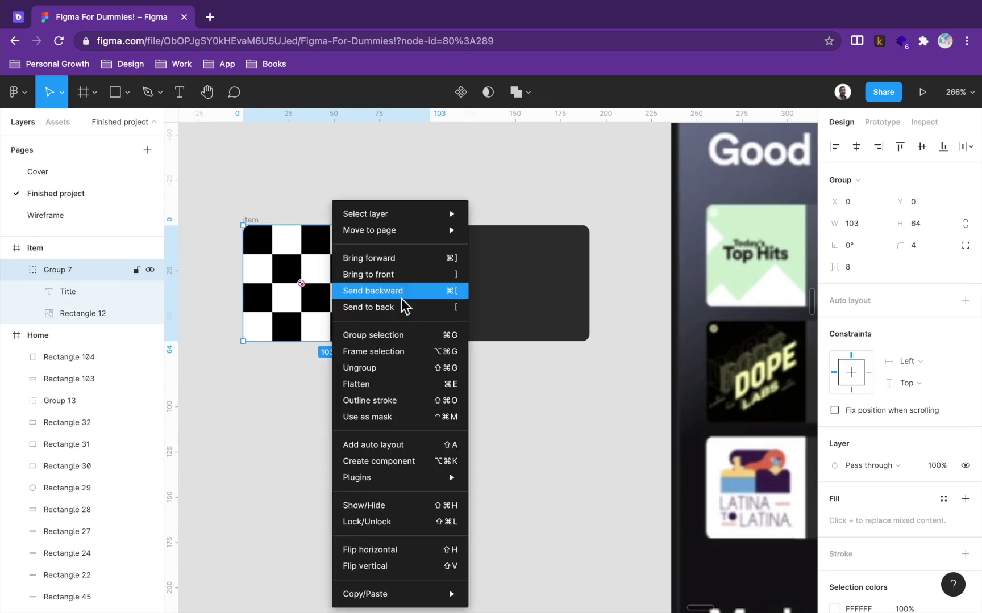
click(418, 368)
- Rename the checkered square's layer in the item frame to "image"
click(357, 323)
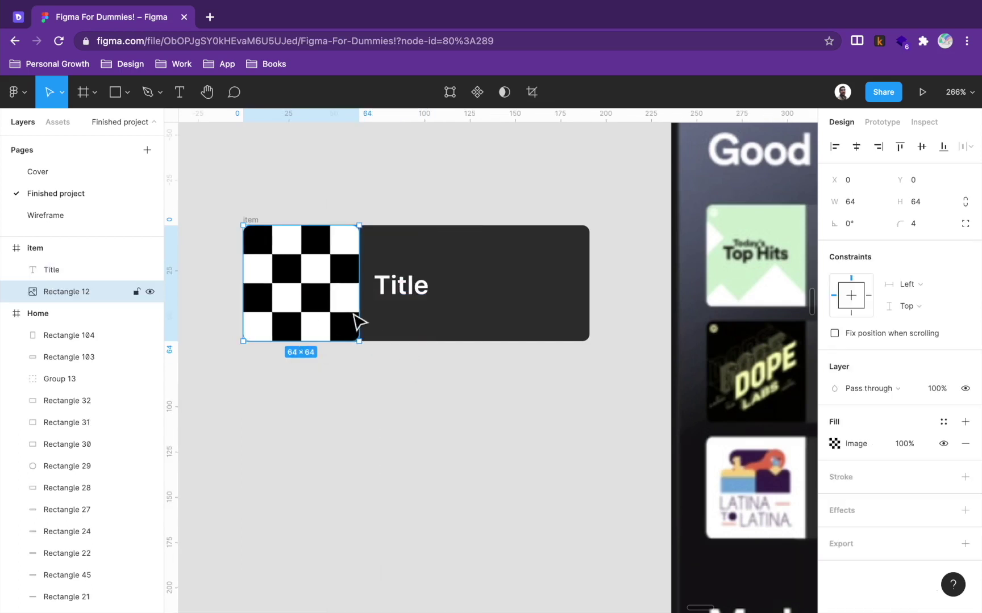
right_click(356, 323)
click(314, 324)
click(120, 296)
double_click(111, 295)
text(image)
key(Return)
- Give the image independent corner radii and set its top-right and bottom-right corners to 0
scroll(340, 233, up, 5)
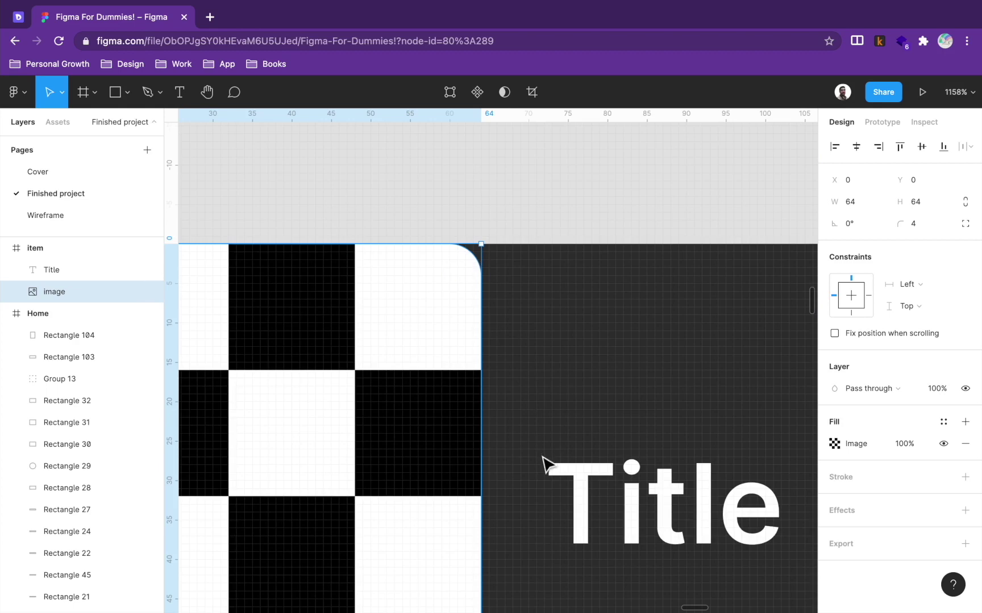
click(970, 233)
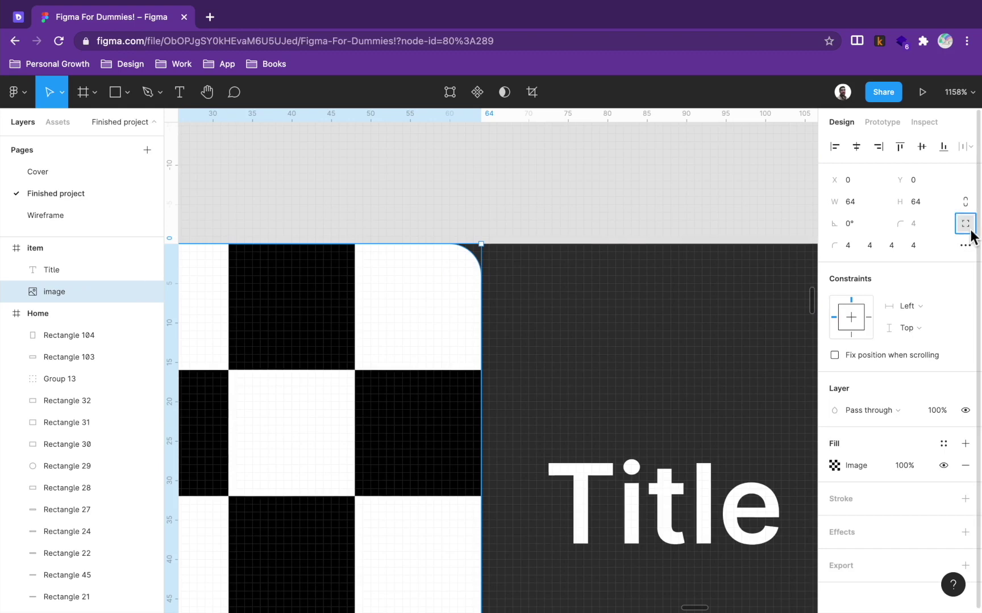
click(875, 250)
double_click(877, 255)
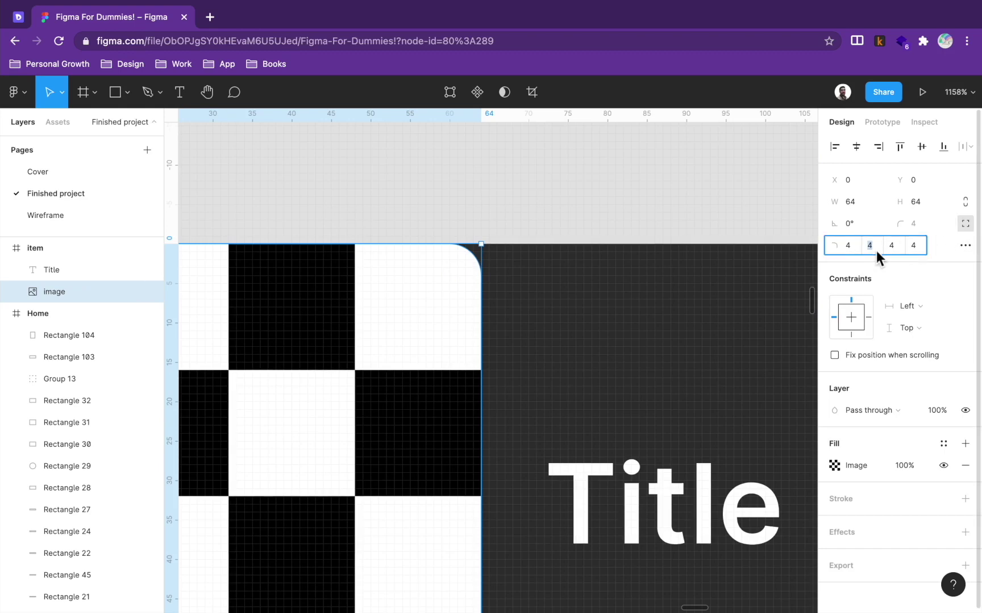
text(0)
key(Return)
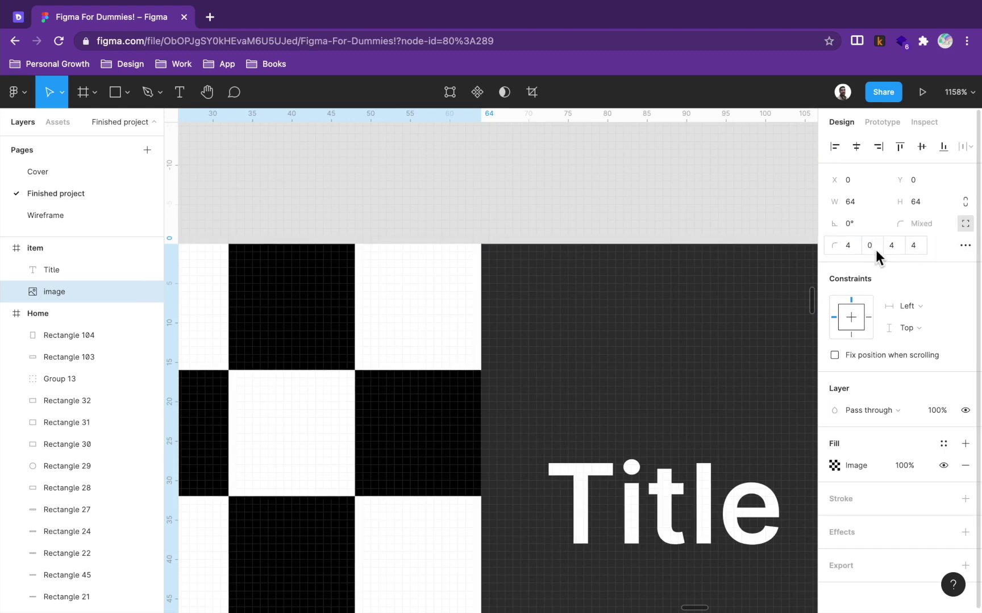
scroll(628, 511, down, 5)
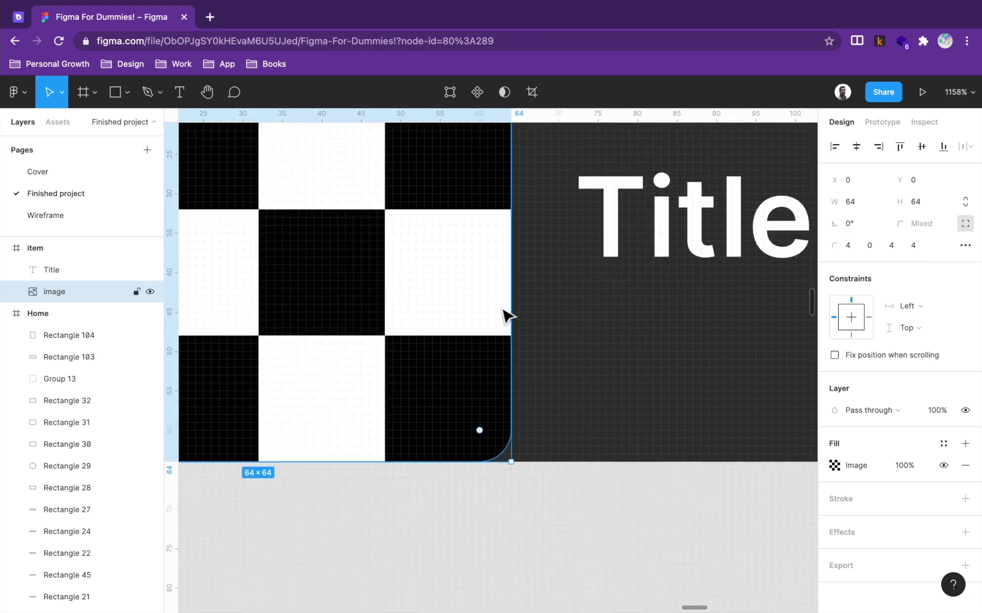
double_click(892, 246)
text(0)
key(Return)
- Turn the item frame into a component
scroll(647, 509, down, 5)
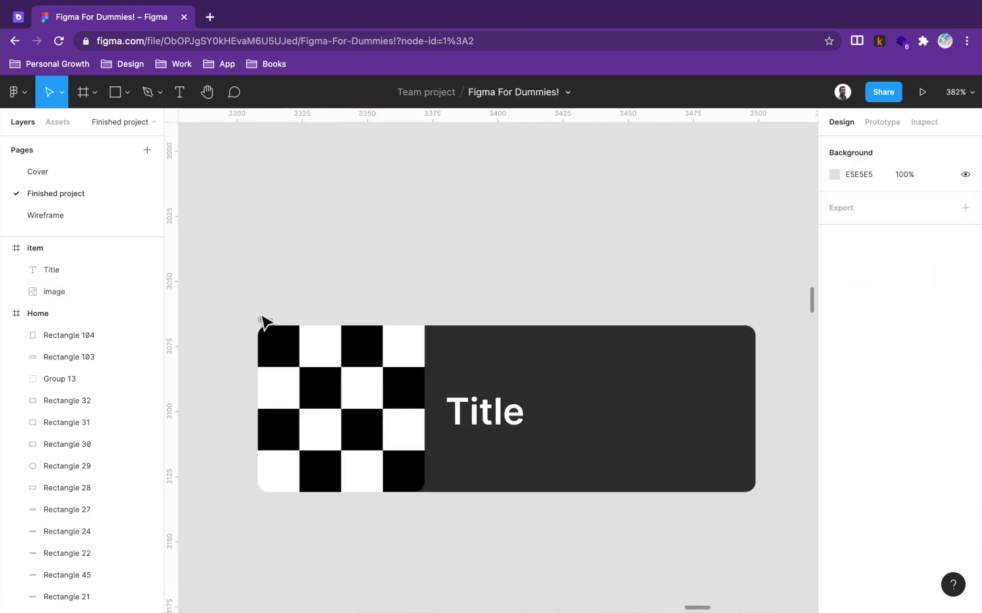
click(267, 319)
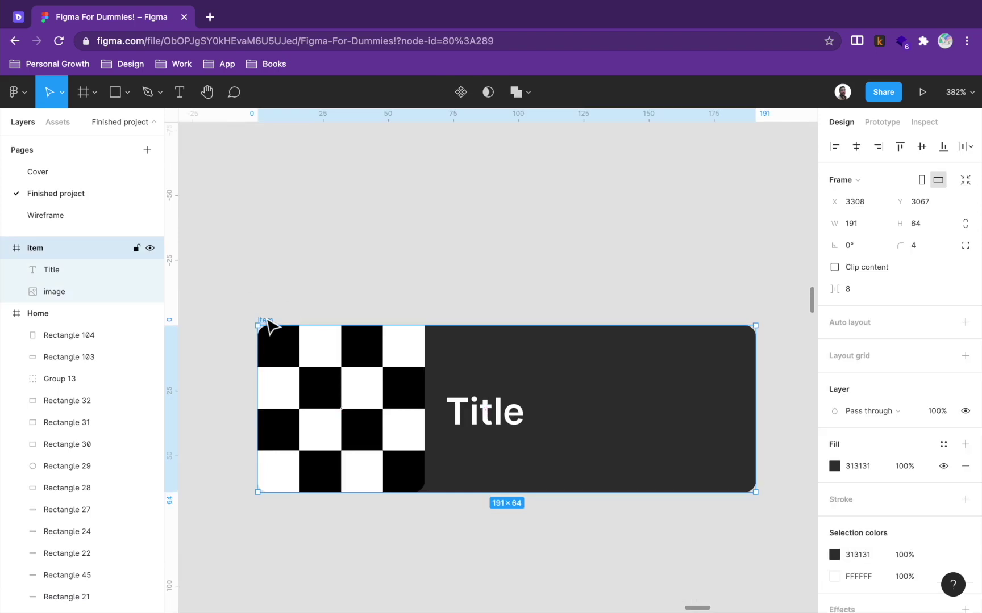
click(461, 92)
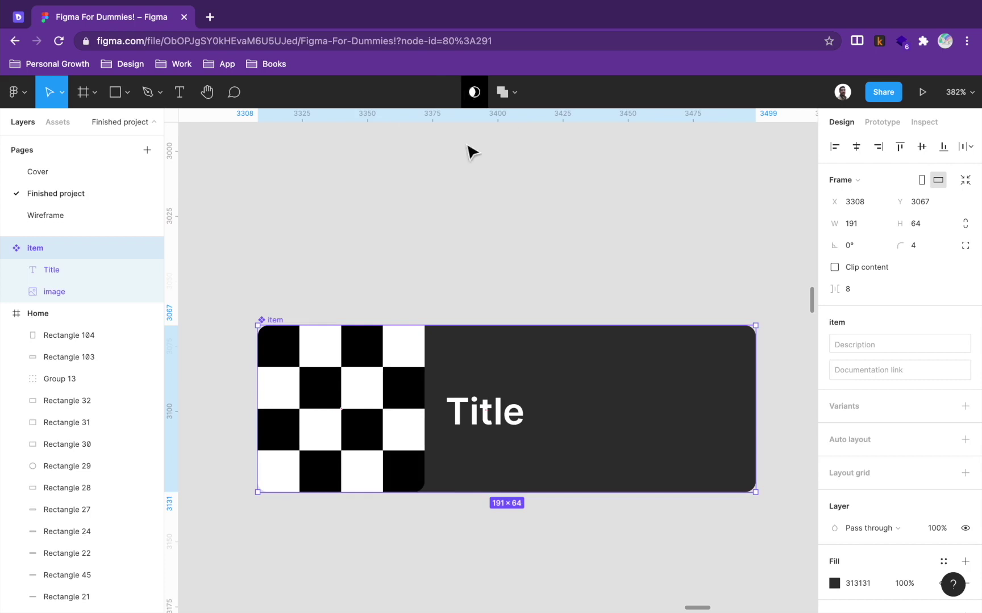
scroll(511, 296, down, 5)
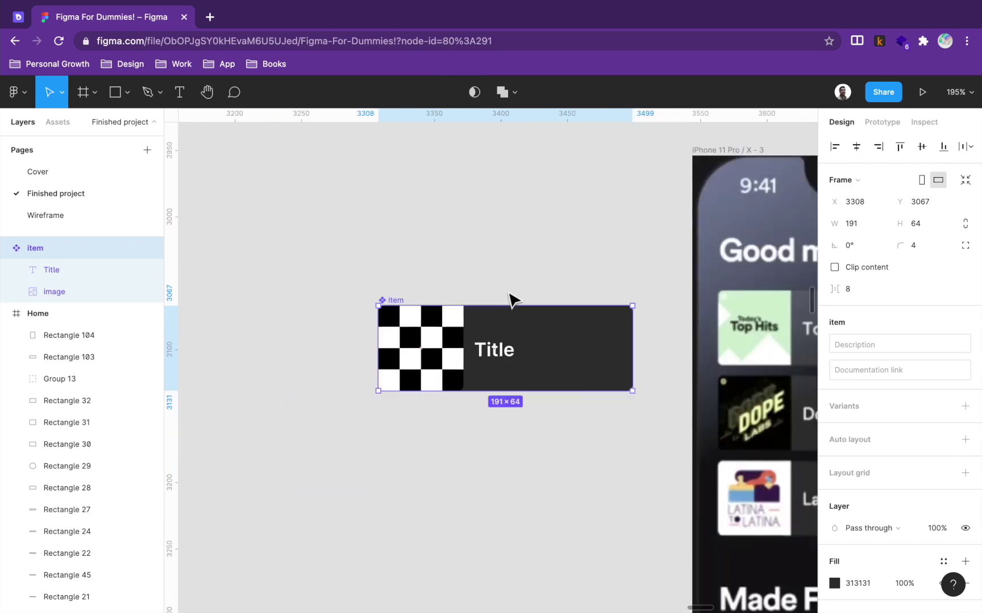
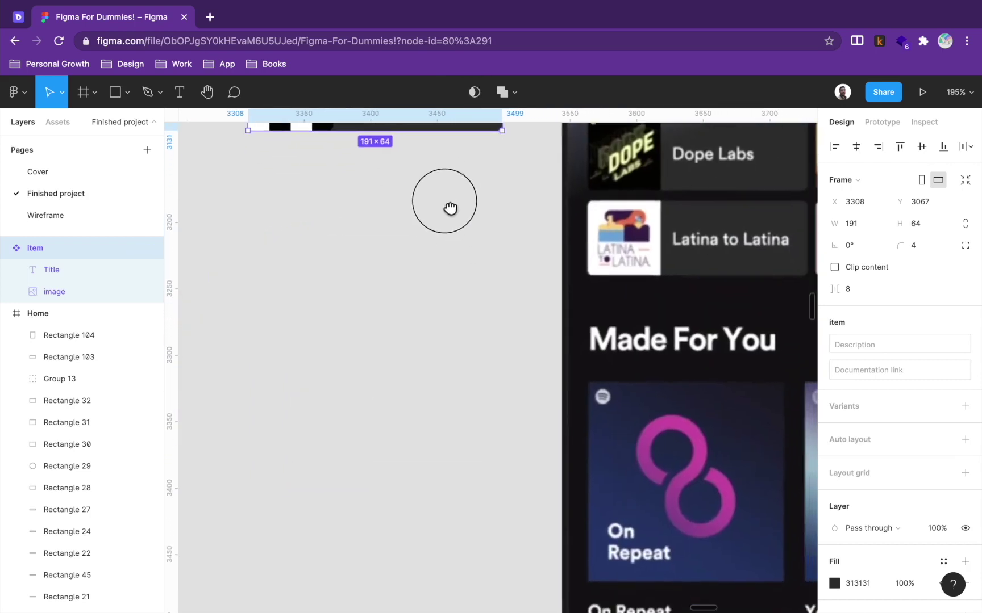
- Copy the first "Made For You" wireframe card's square and its three text bars to the empty canvas below the item component
drag(557, 465, 230, 369)
click(573, 369)
shift+click(595, 459)
shift+click(591, 444)
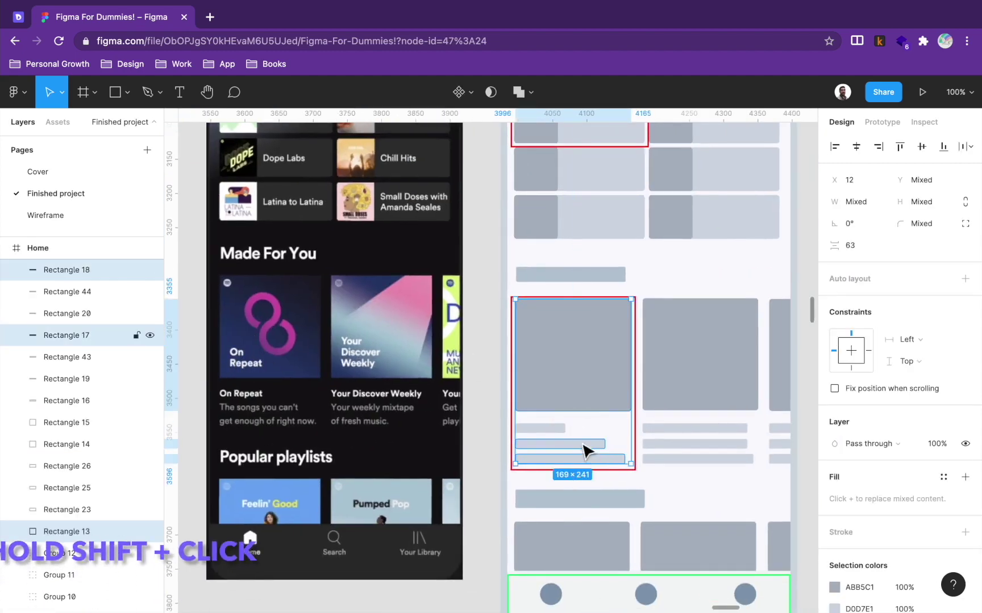
shift+click(559, 428)
drag(595, 399, 458, 273)
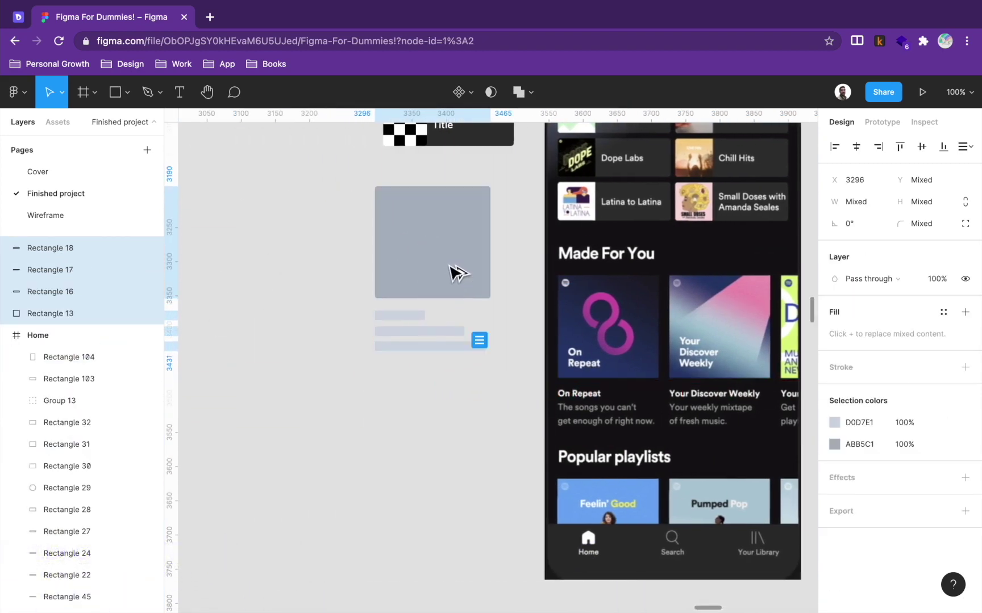
- Delete the three placeholder text bars under the copied grey square
scroll(457, 284, up, 5)
scroll(457, 278, down, 6)
scroll(459, 278, up, 1)
scroll(454, 271, up, 3)
shift+click(454, 273)
key(BackSpace)
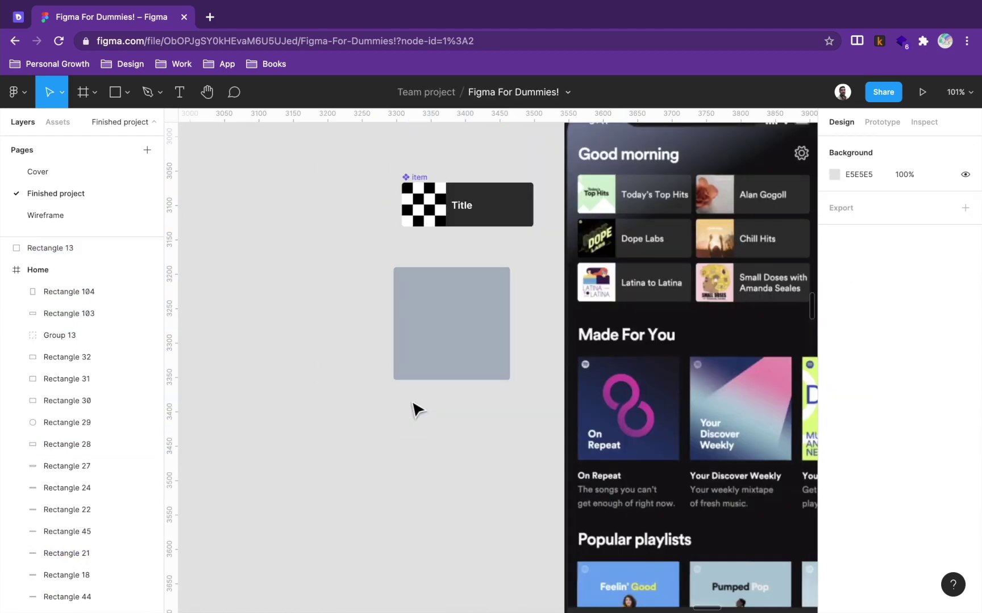
- Add the text "Title" just below the grey square in white Inter Medium, size 14
scroll(418, 409, up, 5)
key(t)
click(410, 397)
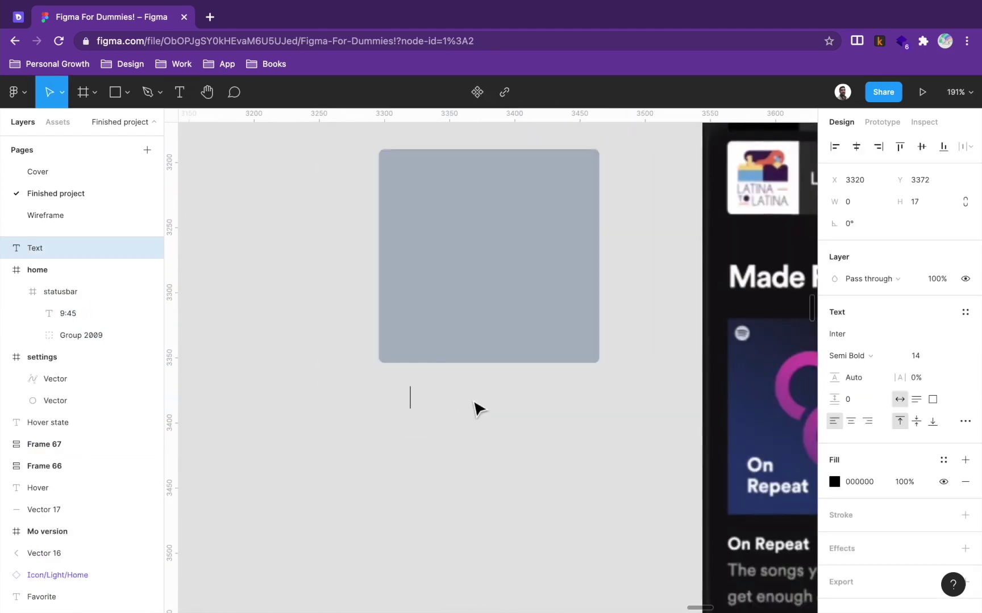
text(Title)
key(Escape)
scroll(489, 416, right, 3)
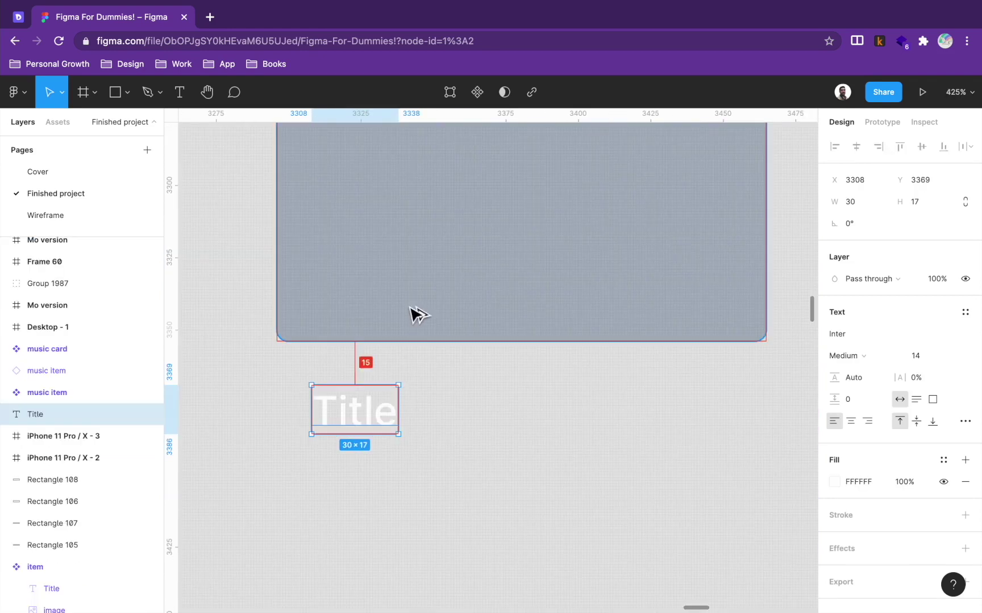
key(Down)
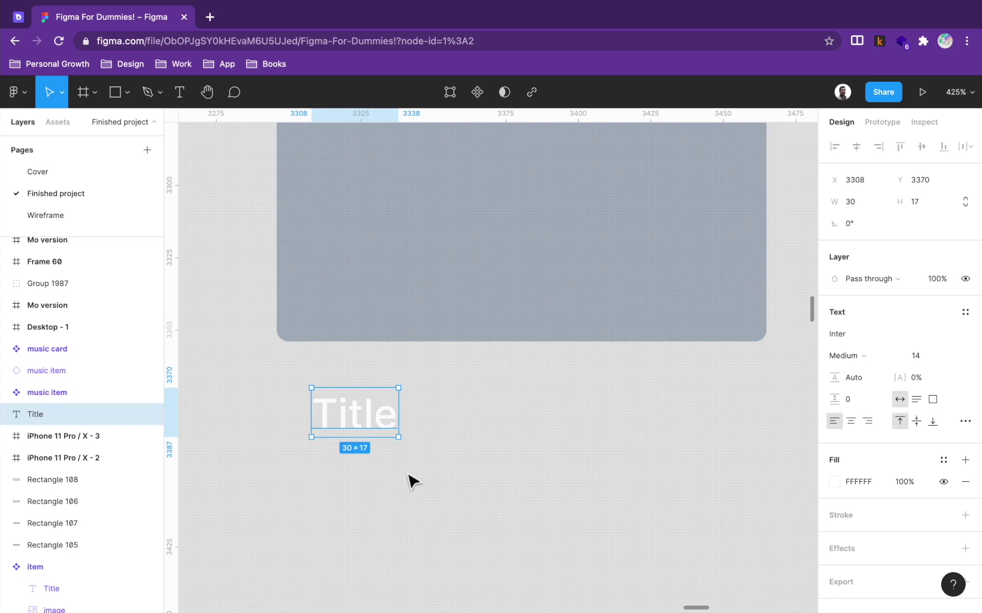
- Duplicate the Title text and place the copy directly below the original
scroll(483, 417, down, 3)
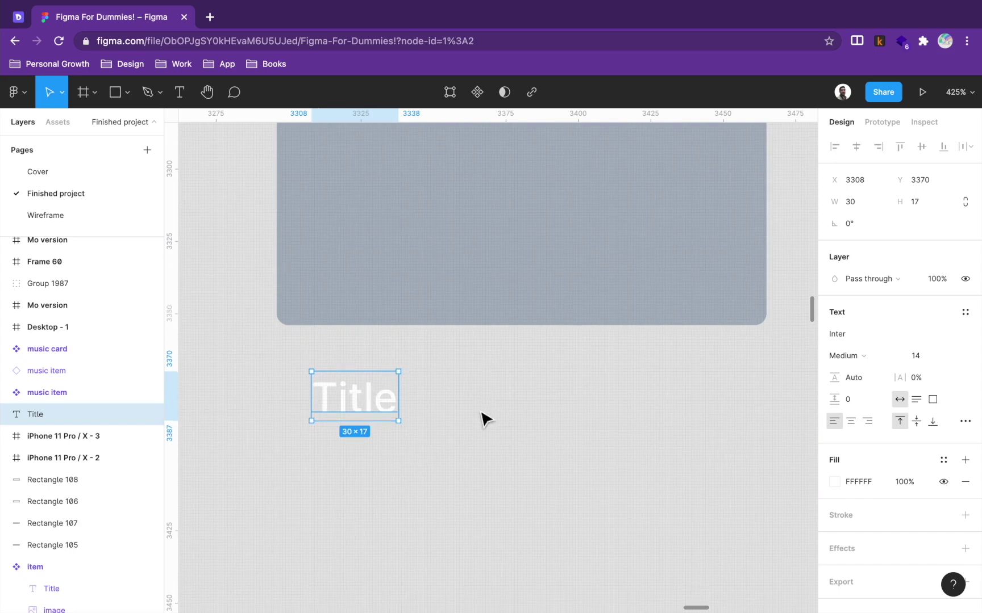
key(ctrl+d)
drag(363, 348, 365, 430)
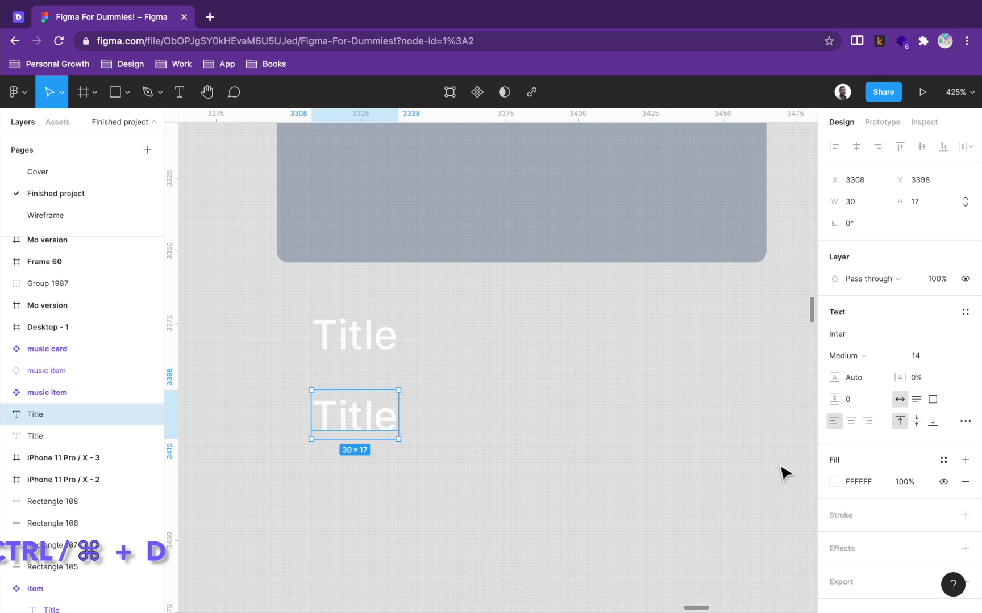
drag(713, 475, 723, 336)
- Set the lower text's font size to 12 and change its wording to "subtext"
double_click(372, 286)
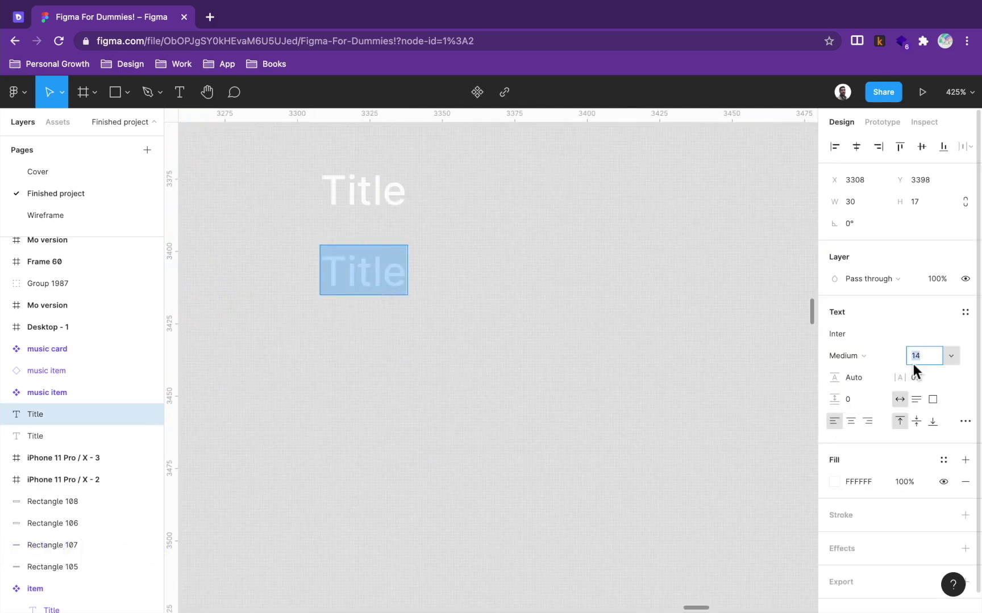
text(12)
key(Return)
text(subtext)
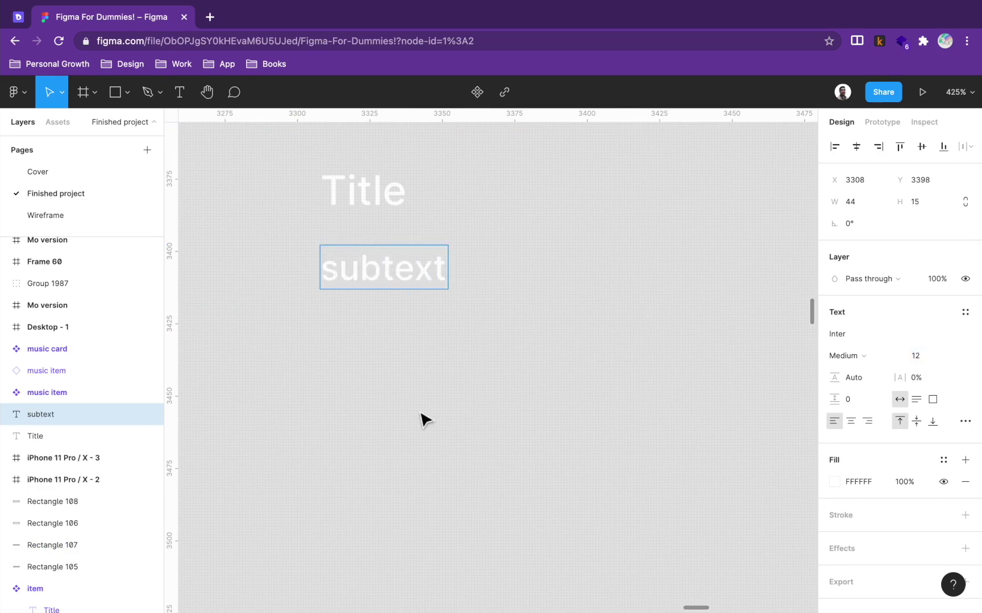
key(Escape)
- Set the vertical spacing between the Title and subtext to 4
drag(564, 226, 558, 541)
scroll(557, 541, down, 2)
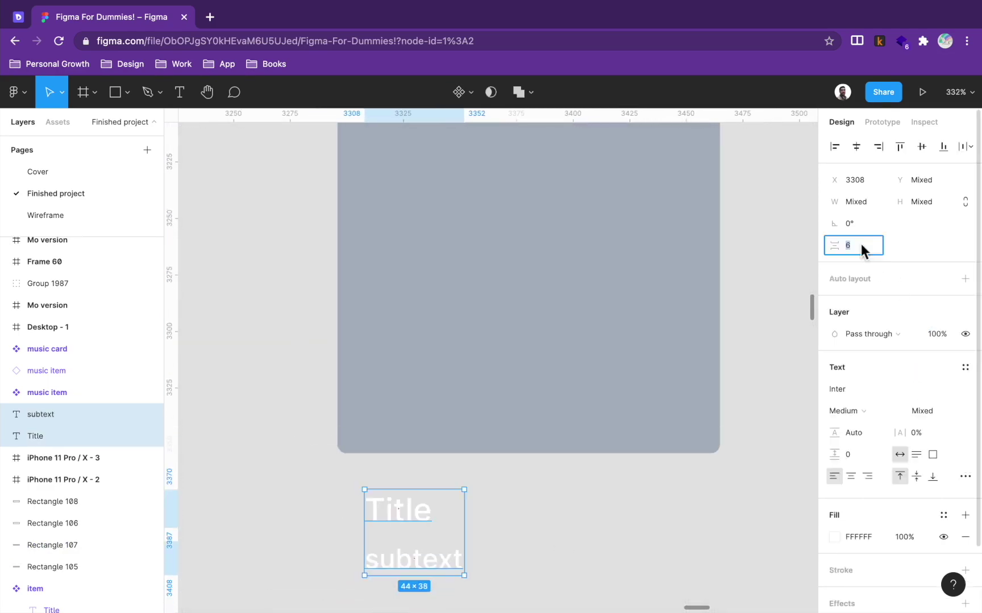
text(4)
key(Return)
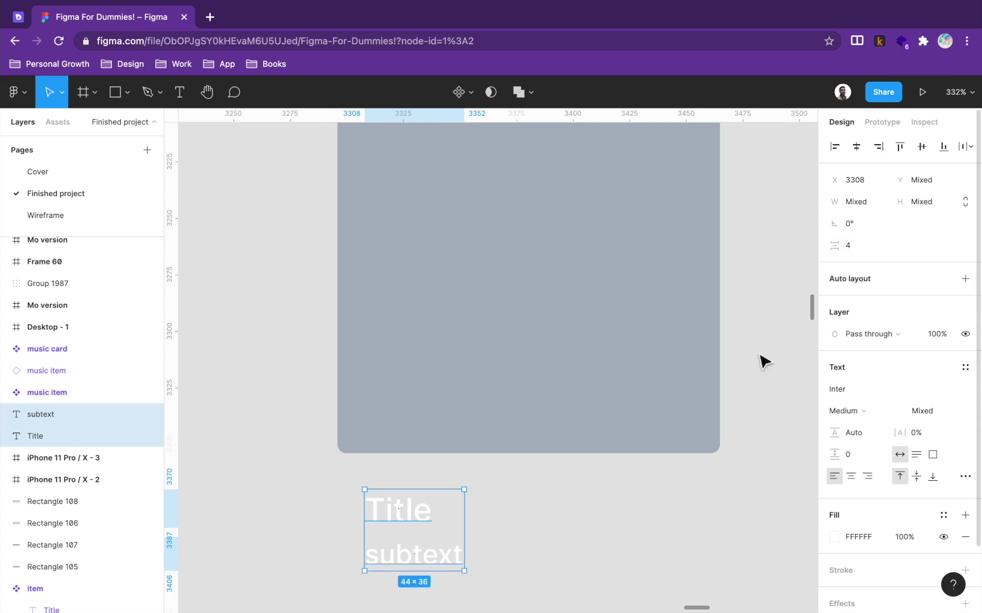
- Align the Title and subtext with the grey square's left edge and frame all three objects together
scroll(443, 281, down, 2)
shift+click(443, 280)
right_click(510, 262)
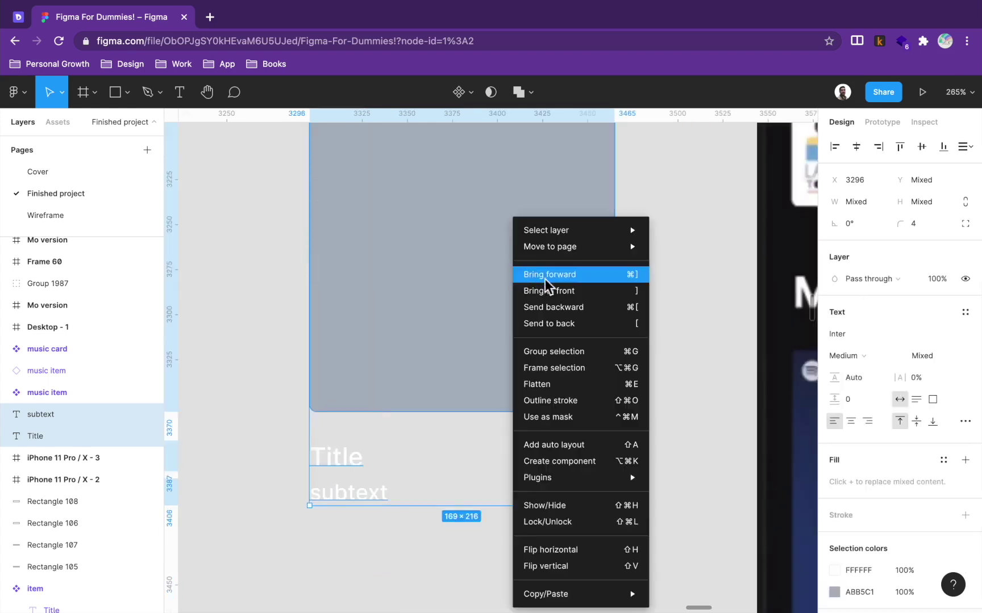
click(611, 367)
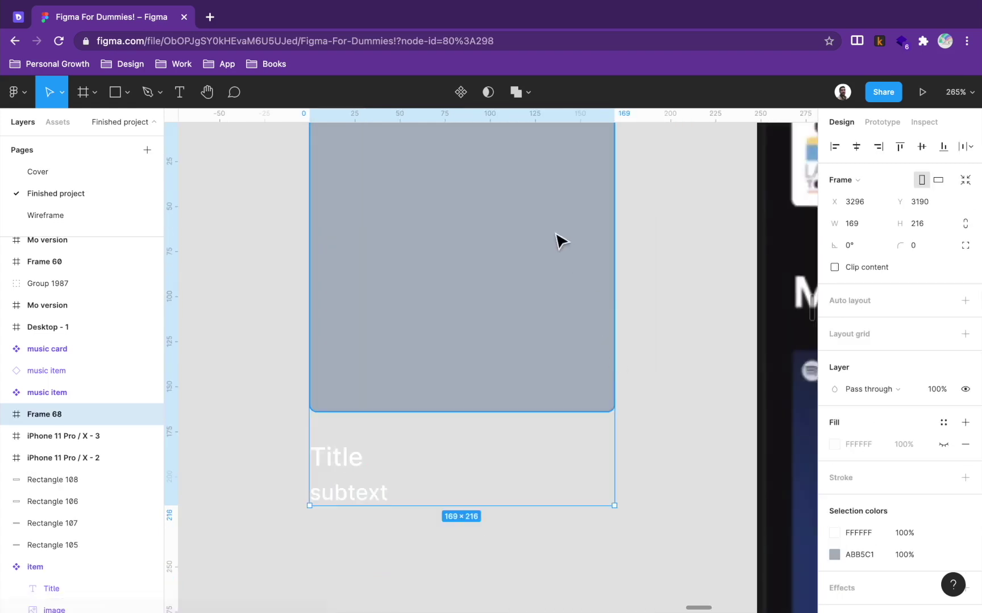
- Rename the new frame as "playlist card" and turn it into a component
scroll(432, 493, up, 4)
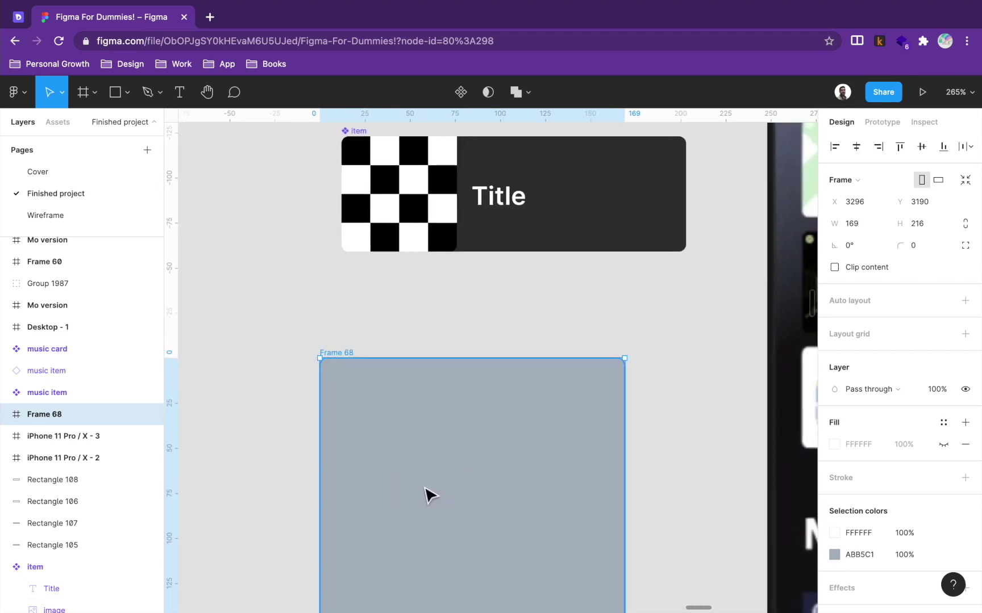
key(super+r)
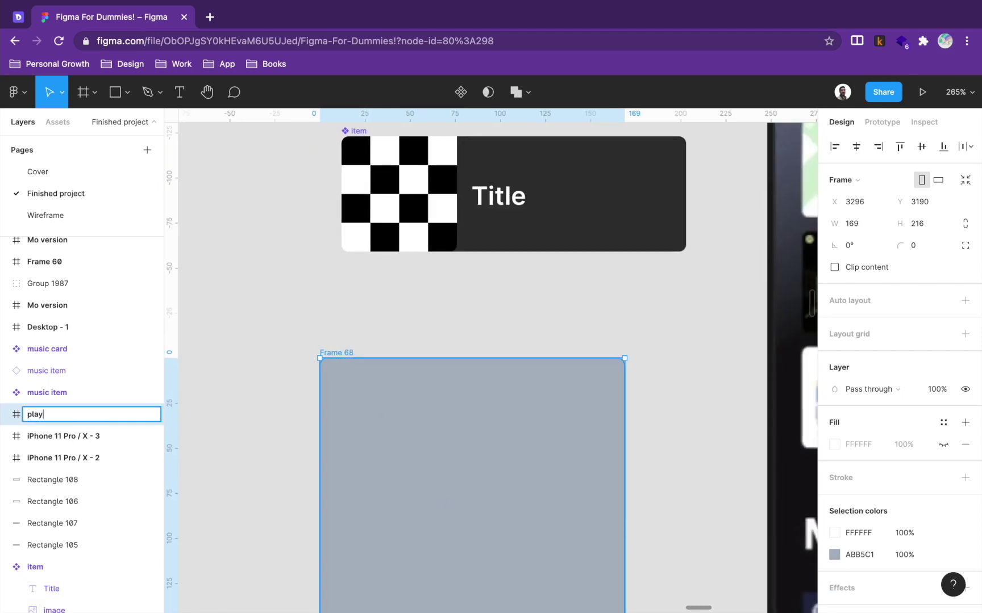
text(playlist card)
key(Return)
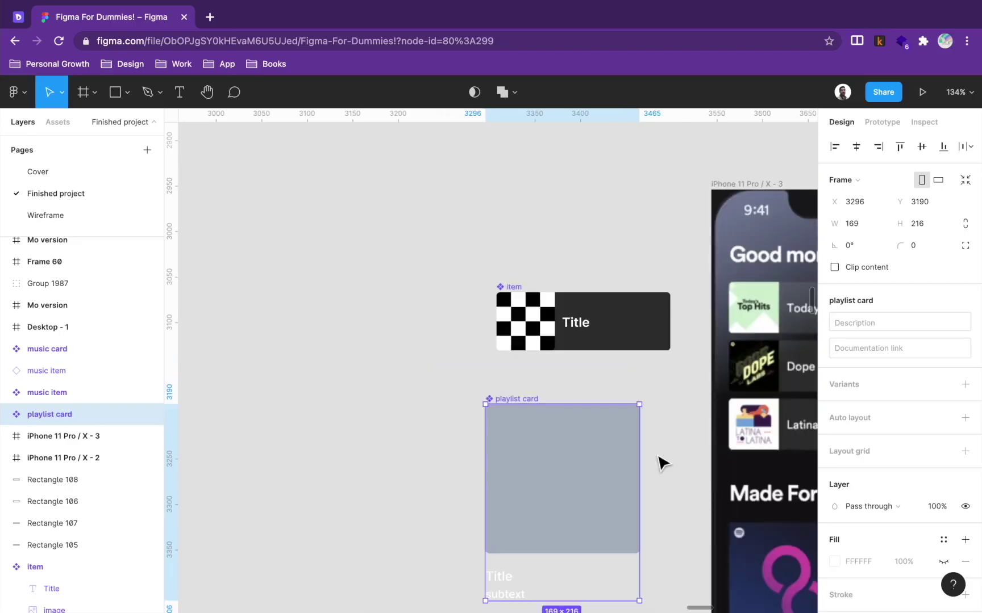
- Move the item and playlist card components together to the empty canvas right of the dark home frame
drag(660, 462, 403, 409)
scroll(402, 409, down, 3)
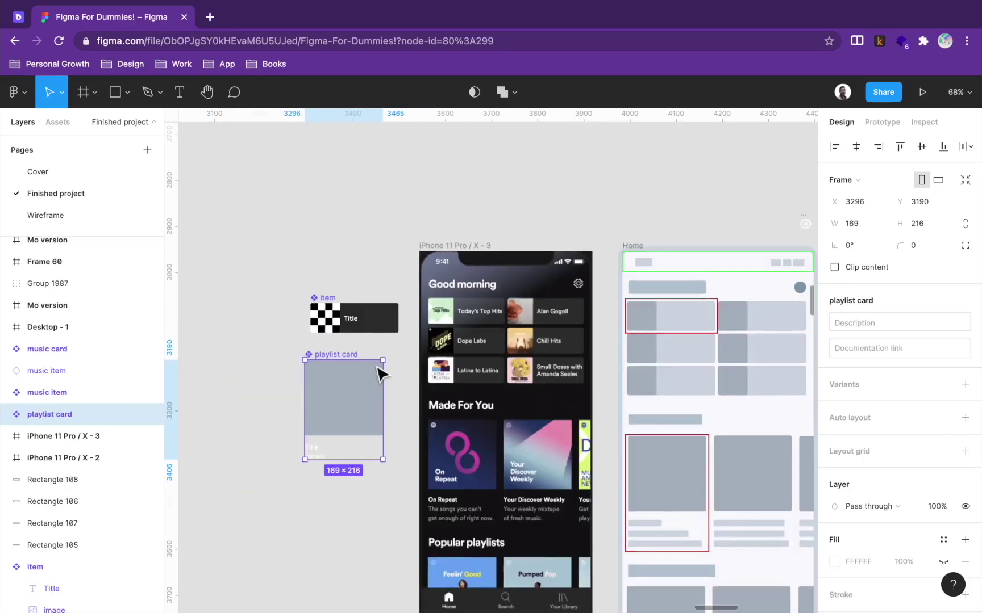
drag(263, 254, 355, 540)
drag(372, 389, 693, 400)
drag(502, 362, 634, 382)
drag(464, 396, 552, 419)
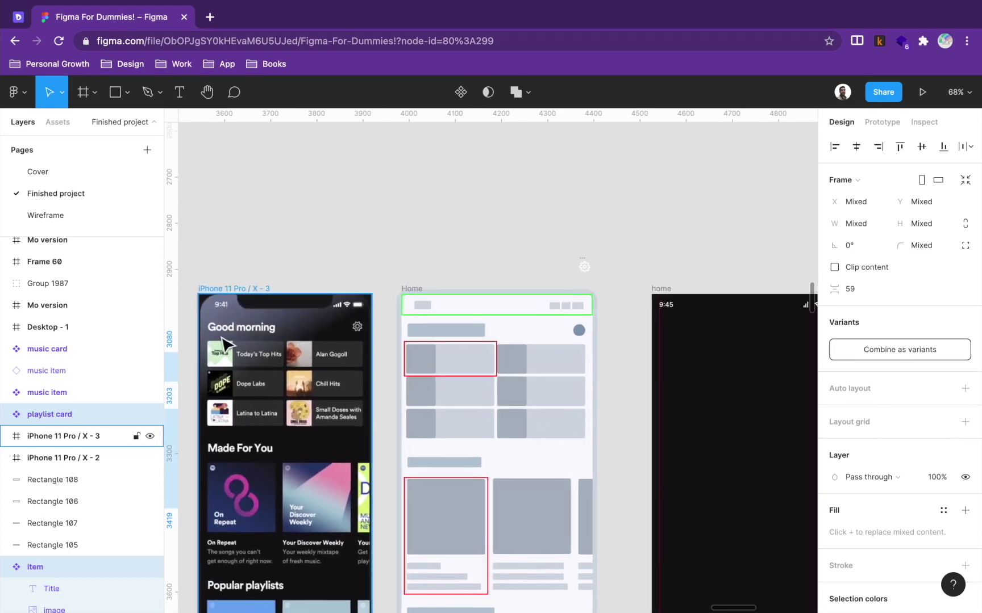
- Add the text "Good Morning" to the upper part of the dark home frame at font size 24
key(t)
click(679, 353)
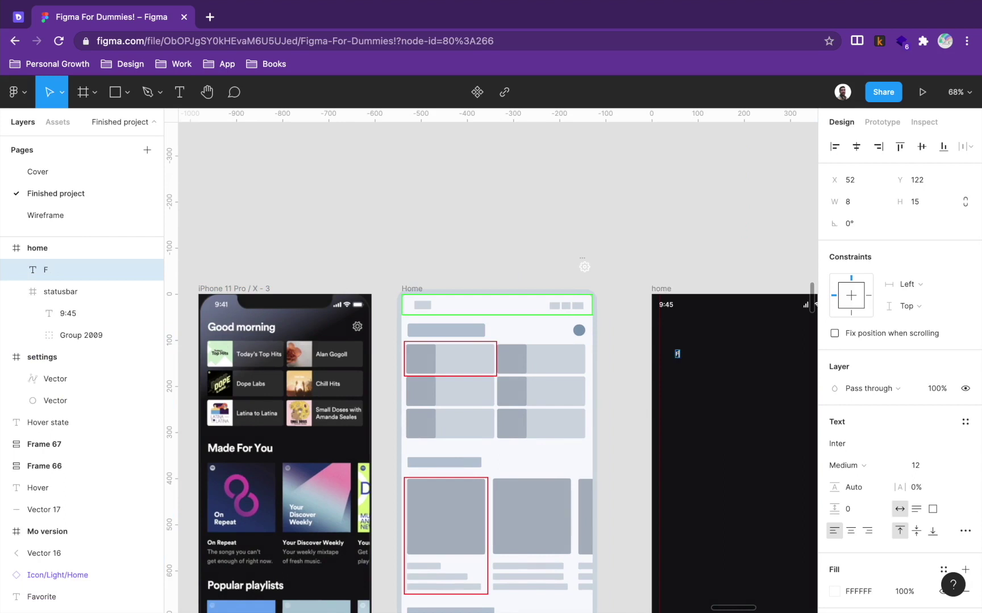
scroll(725, 331, up, 5)
click(663, 397)
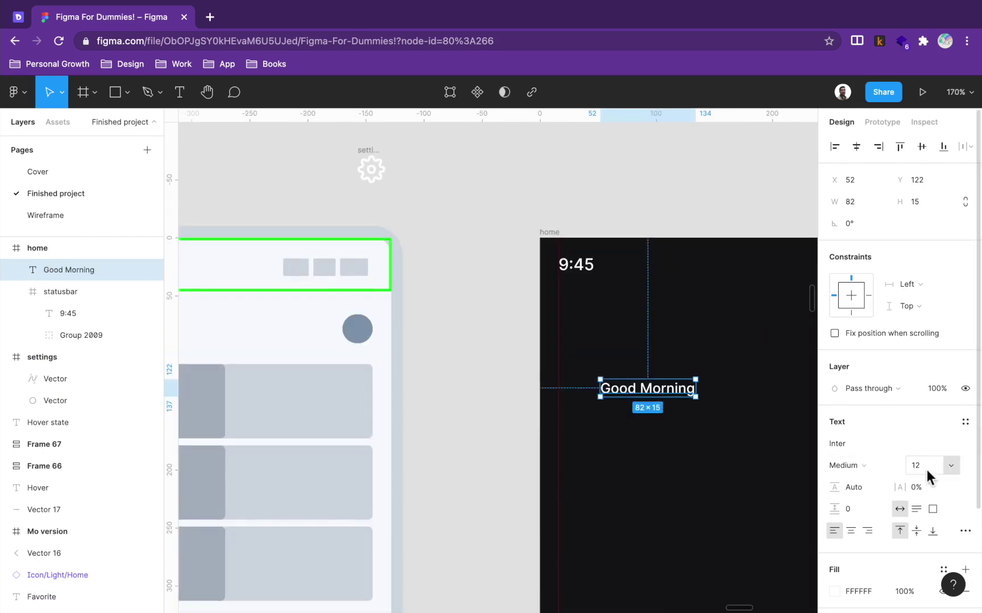
key(Return)
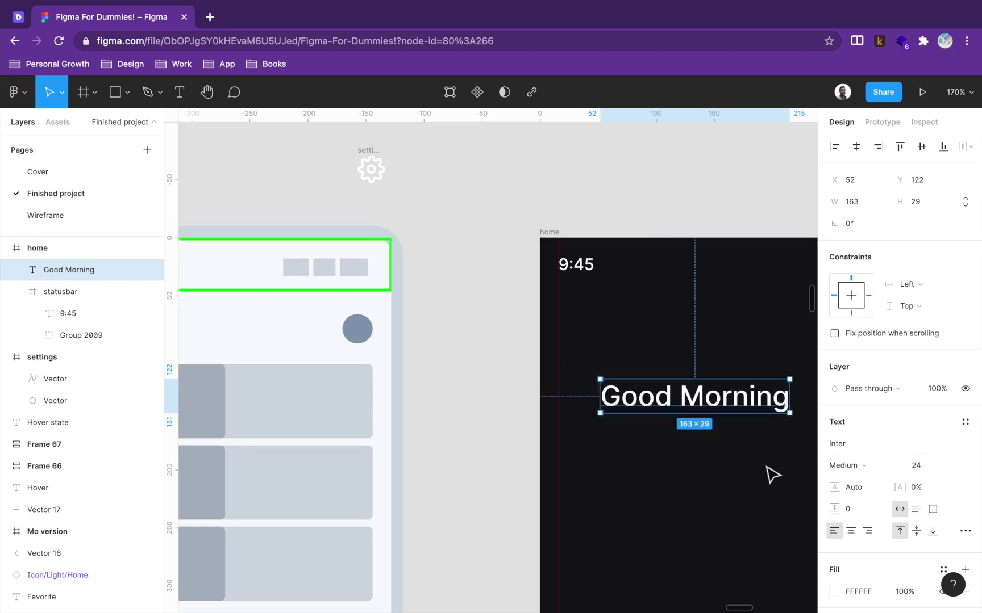
- Overlay the heading on the reference screen's greeting to match it, setting the weight to Bold and the text to "Good morning"
scroll(658, 468, left, 3)
drag(758, 412, 284, 330)
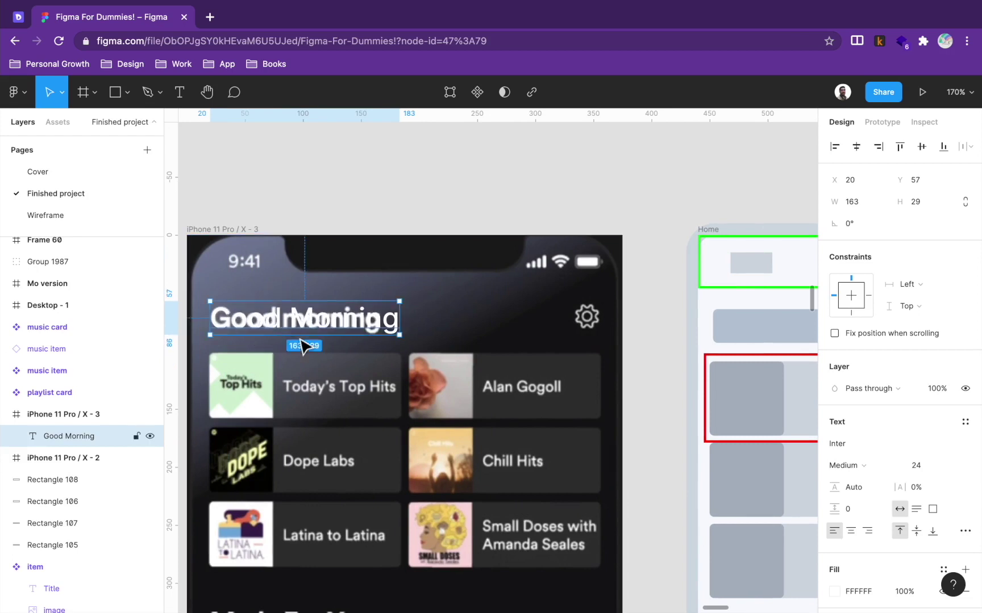
click(917, 488)
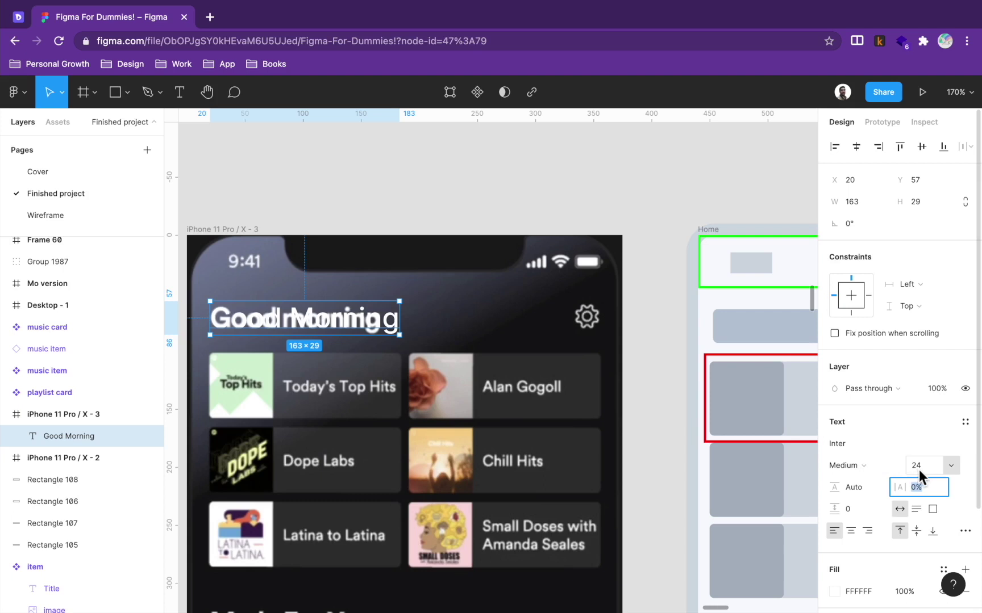
click(866, 467)
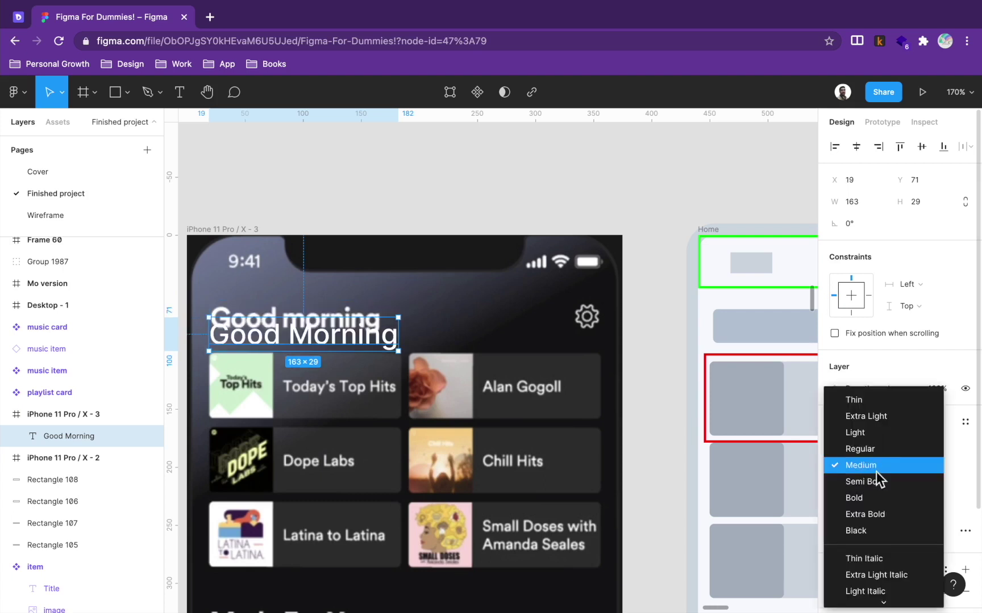
click(877, 484)
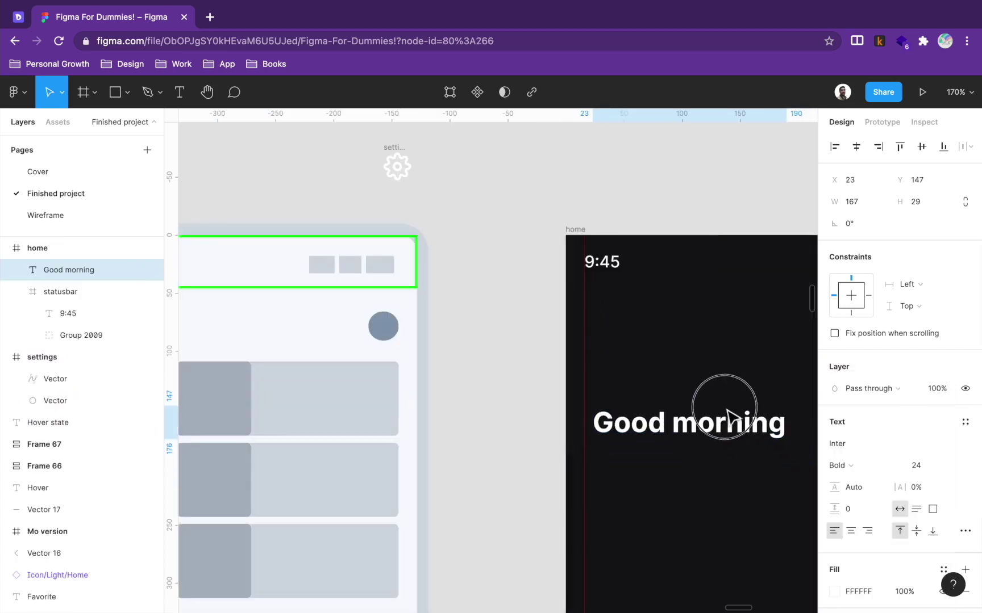
- Position the Good morning heading on the home frame's left margin guide at X 16, Y 71
drag(725, 353, 725, 342)
drag(720, 398, 360, 300)
drag(447, 333, 618, 392)
key(alt)
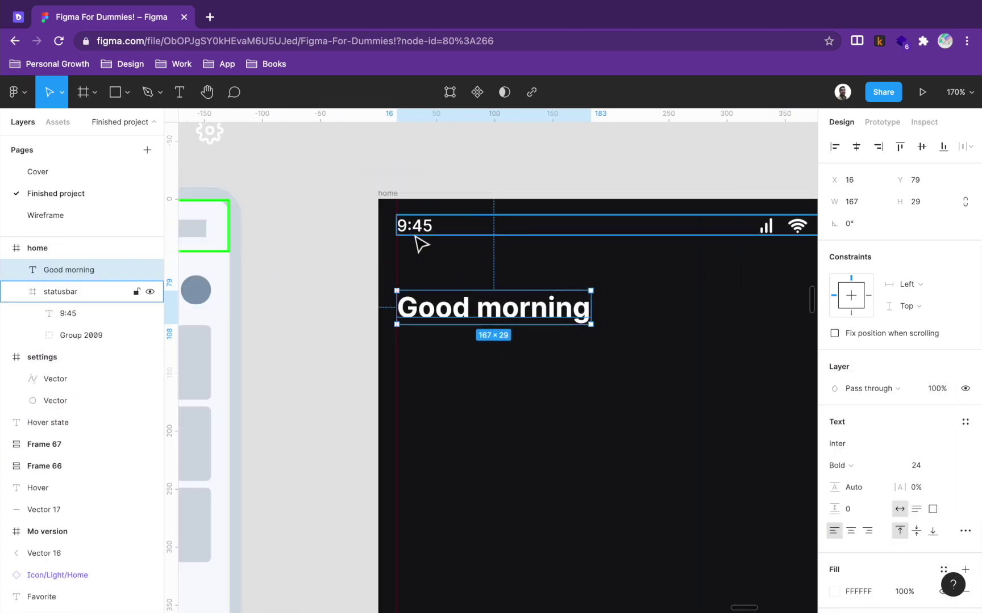
key(Up)
key(Up)
key(Up)
key(Up)
key(Up)
key(Up)
key(Up)
key(Up)
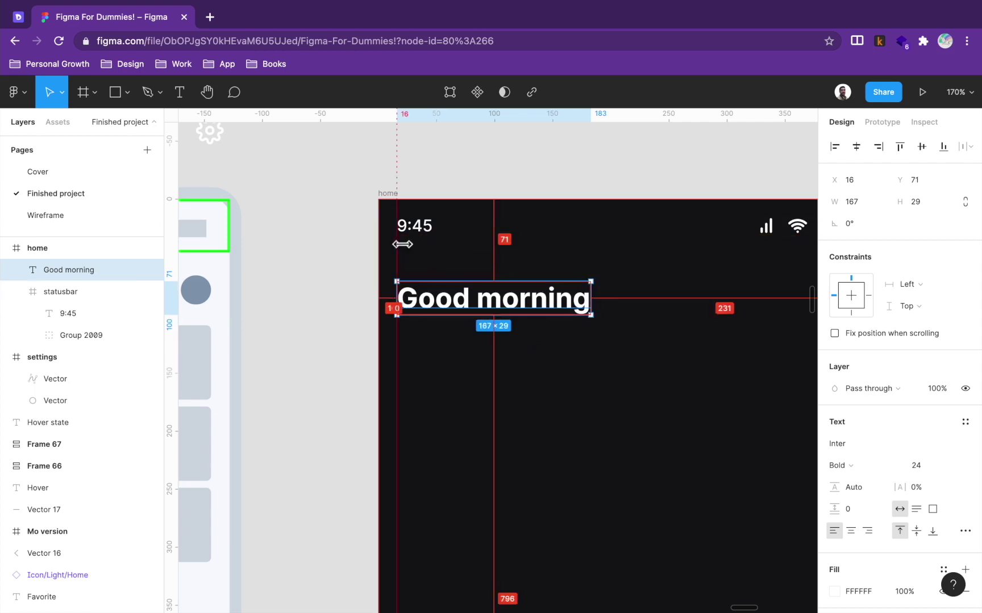
- Copy the item component into the home frame and place the instance below the Good morning heading at X 16, Y 135
drag(599, 378, 395, 280)
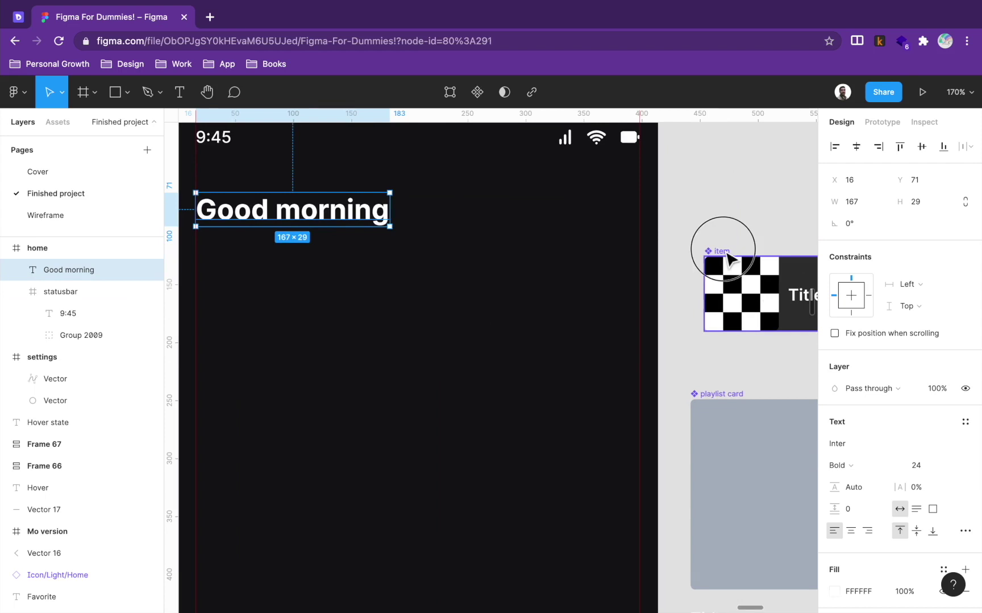
click(729, 260)
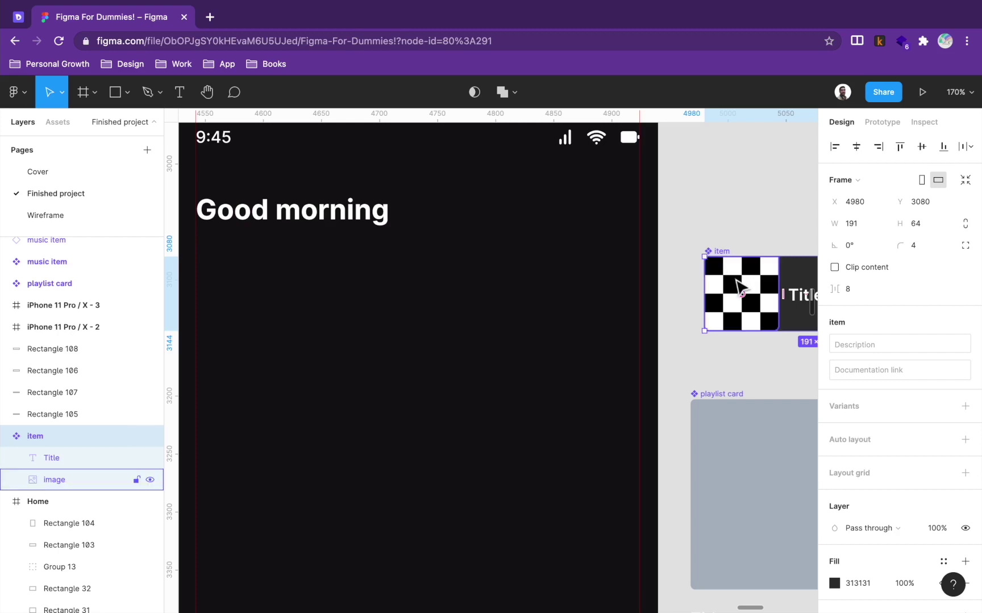
scroll(517, 309, up, 3)
scroll(517, 309, left, 3)
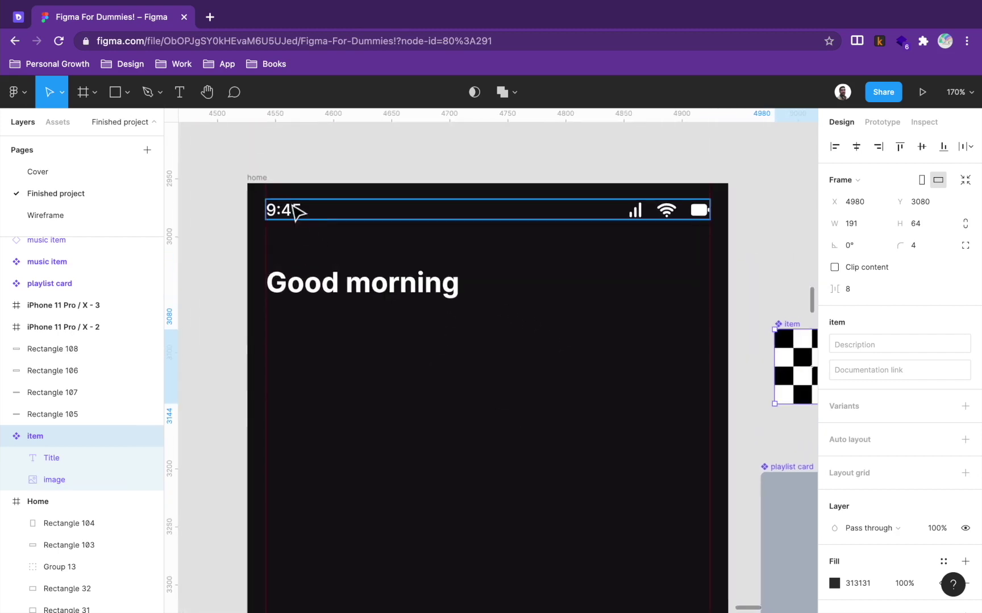
click(258, 180)
key(ctrl+v)
drag(511, 404, 402, 384)
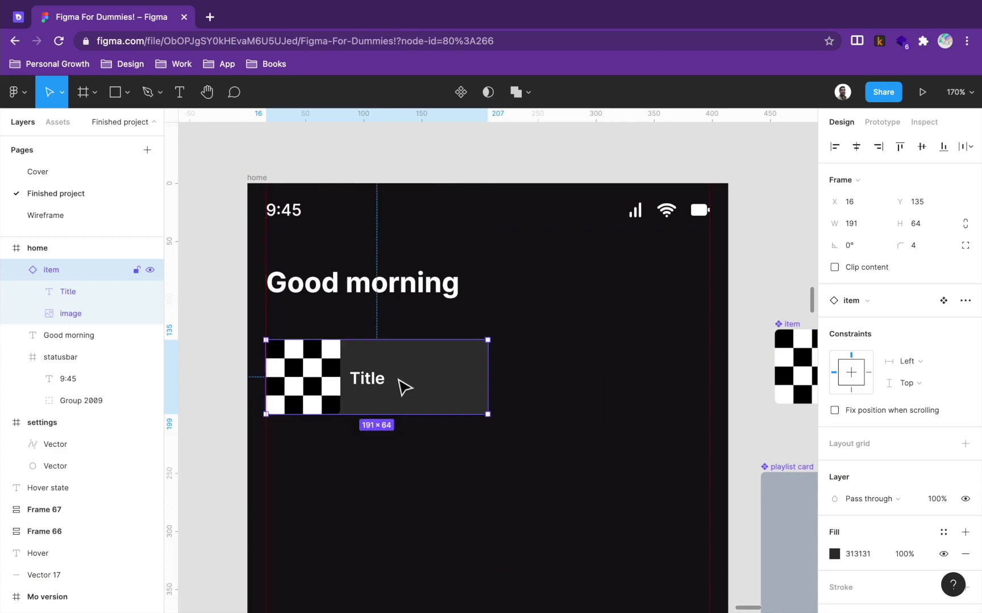
- Duplicate the item instance and place the copy beside it in the same row at X 213, Y 135
key(ctrl+d)
drag(392, 378, 607, 377)
scroll(449, 455, left, 3)
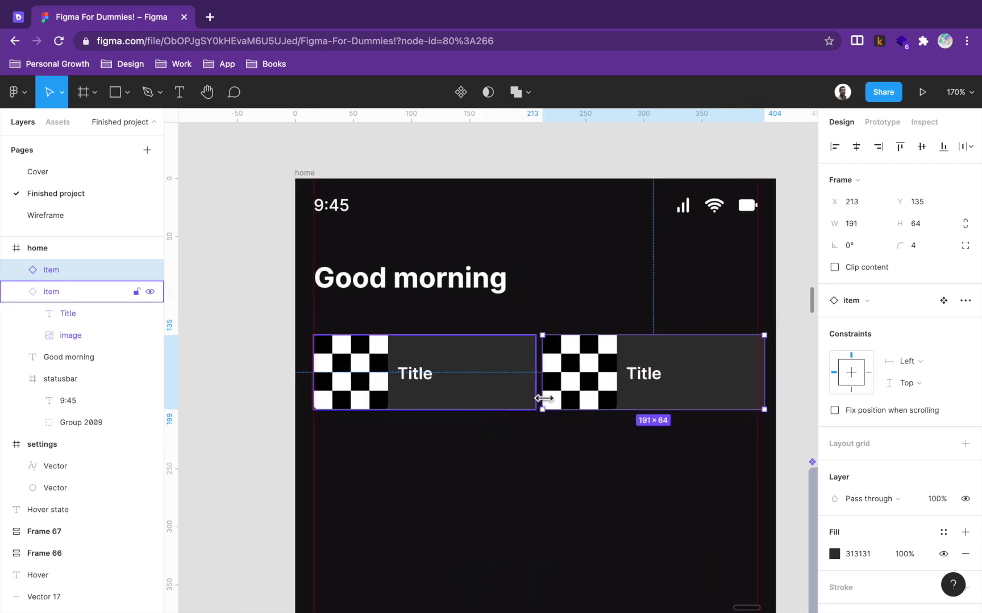
- Reduce the item component's width by 8 to 183 and align the second instance with the home frame's right margin guide
drag(567, 449, 463, 441)
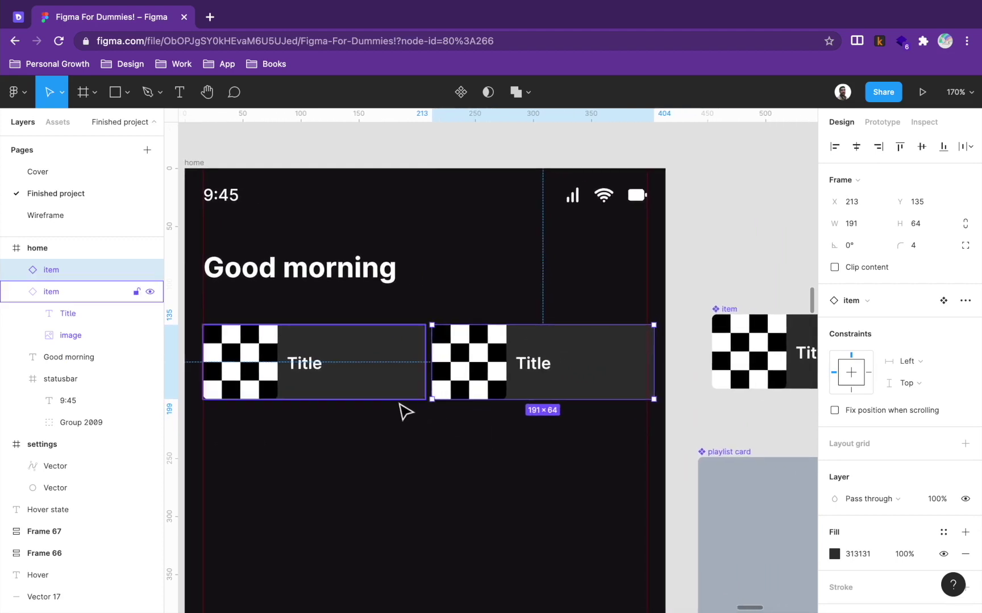
scroll(504, 467, right, 5)
click(692, 366)
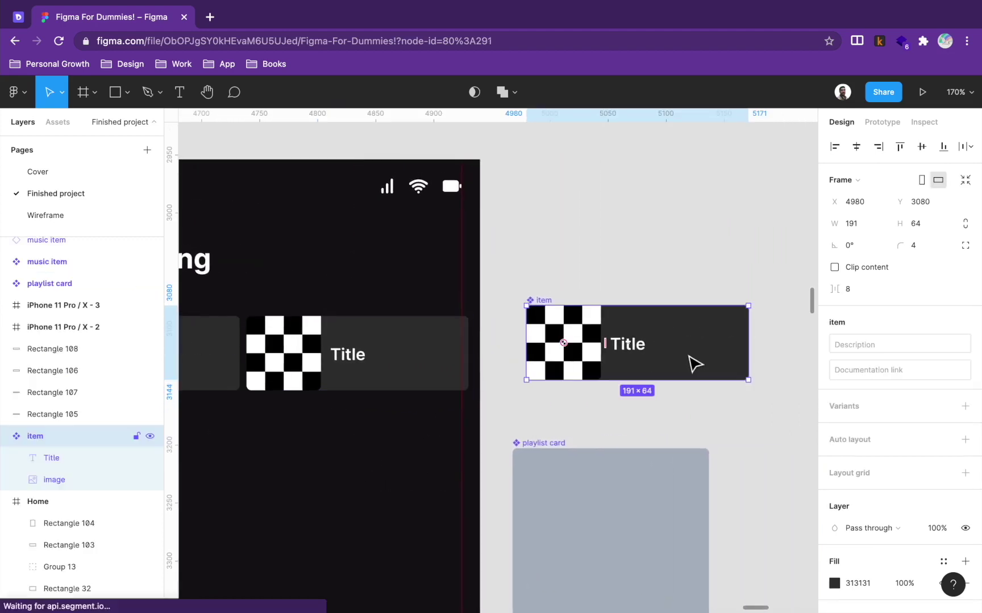
click(880, 229)
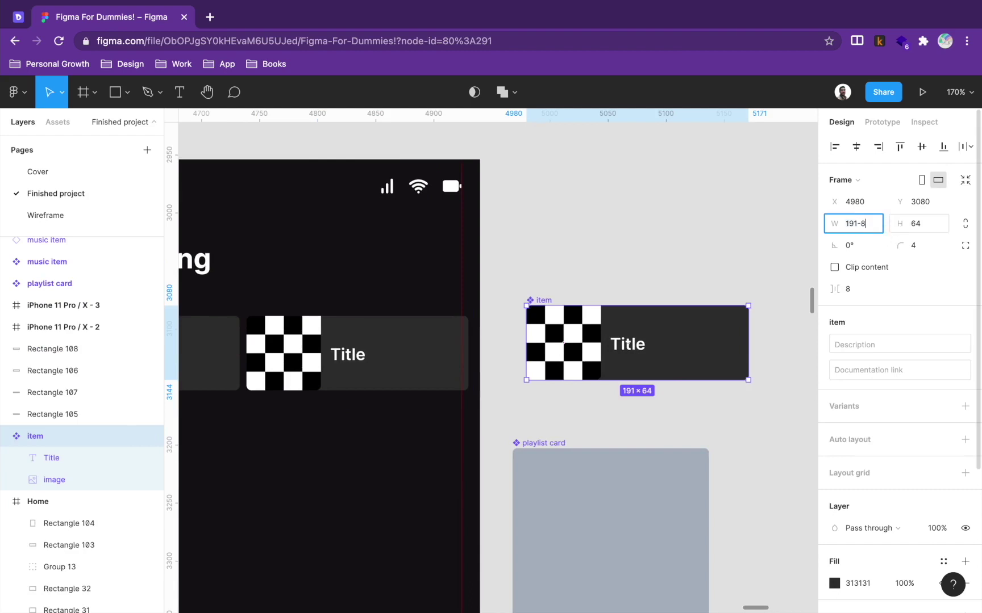
text(-8)
key(Return)
scroll(541, 499, left, 4)
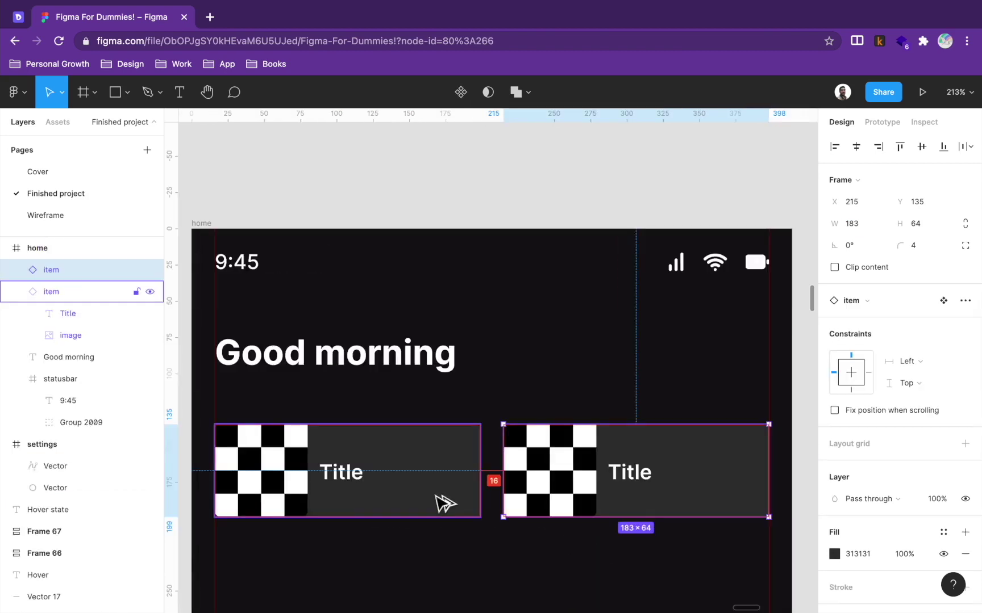
drag(566, 576, 619, 437)
- Duplicate the row of two item instances twice below the first row, placing the copies at Y 215 and Y 295
drag(688, 466, 298, 307)
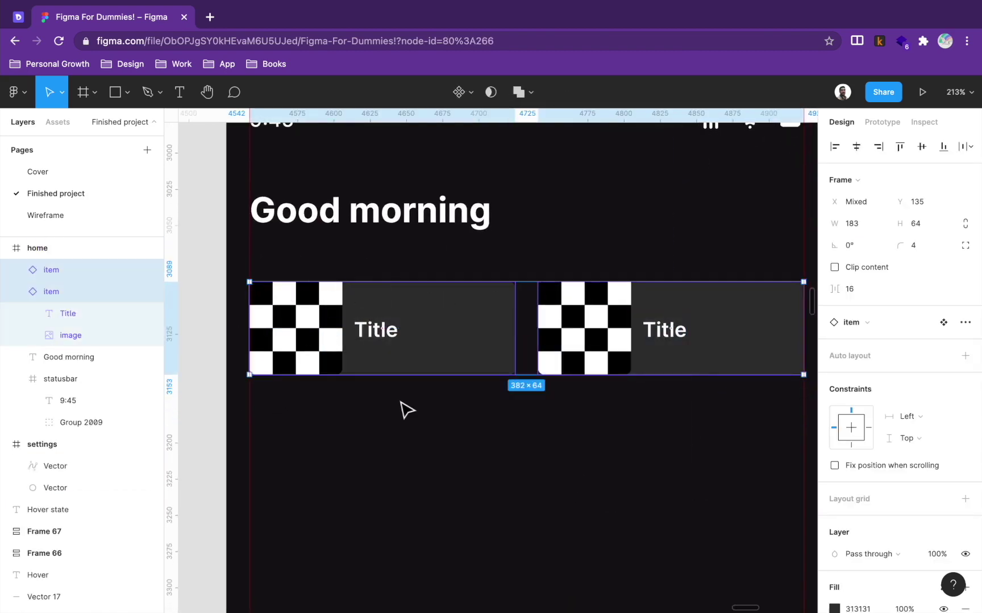
key(ctrl+d)
drag(438, 355, 449, 476)
scroll(449, 471, down, 4)
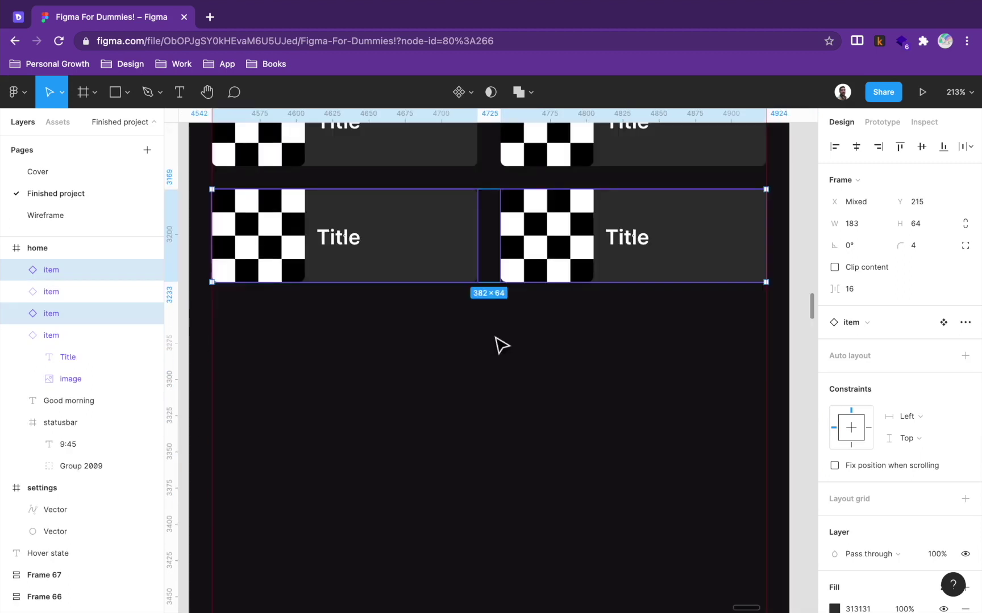
key(ctrl+d)
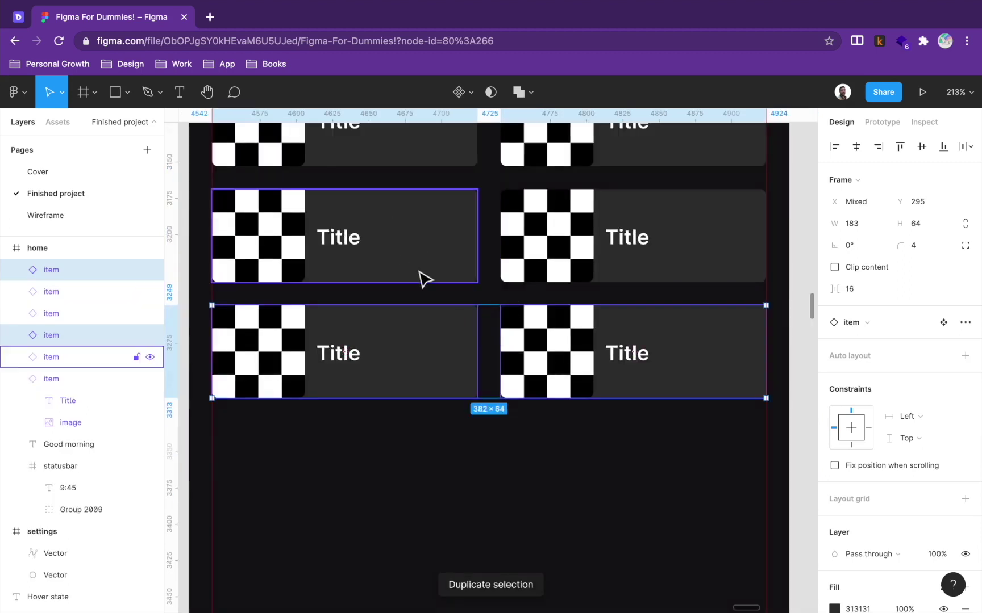
scroll(454, 313, down, 2)
scroll(491, 344, down, 5)
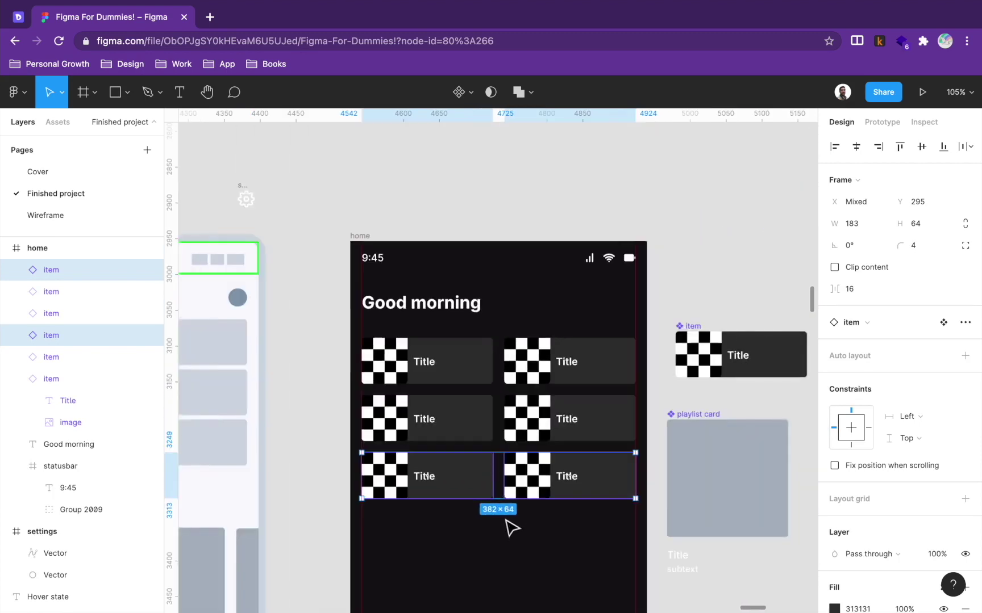
- Move the settings icon into the home frame at X 374 beside the Good morning heading and align the two on their vertical centers
drag(530, 548, 980, 308)
drag(376, 137, 543, 323)
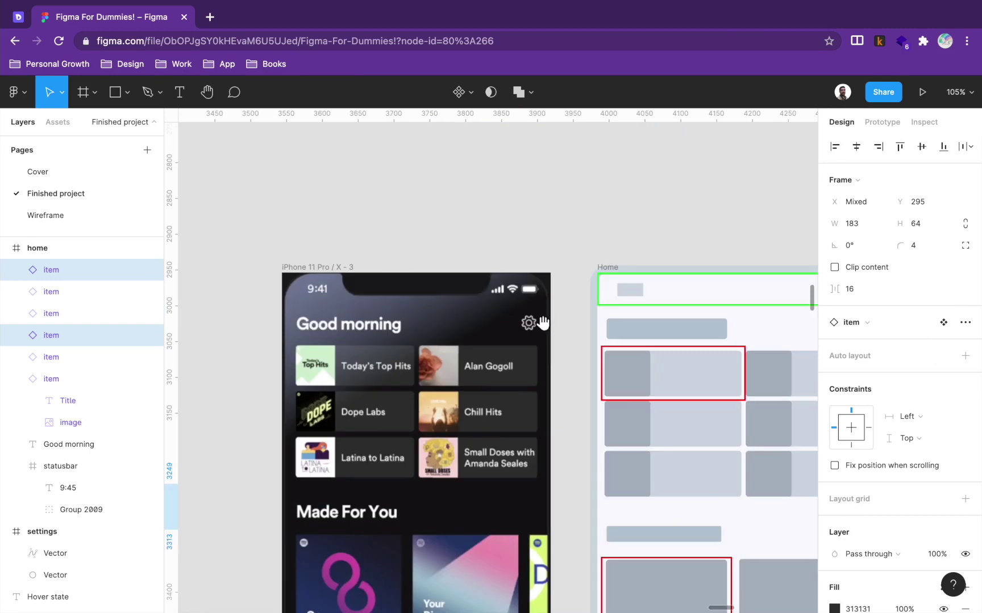
scroll(572, 329, right, 10)
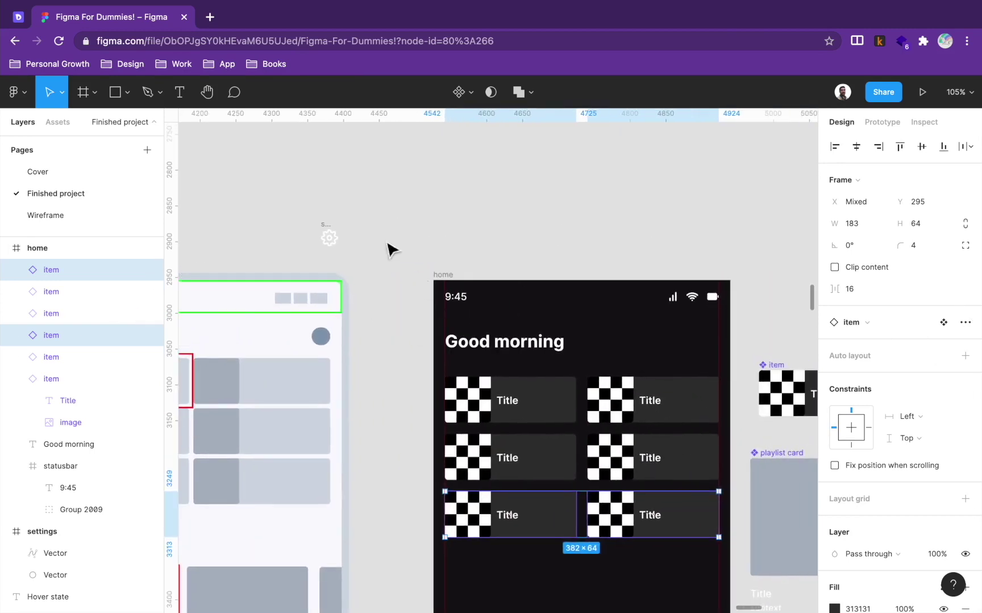
drag(335, 224, 713, 336)
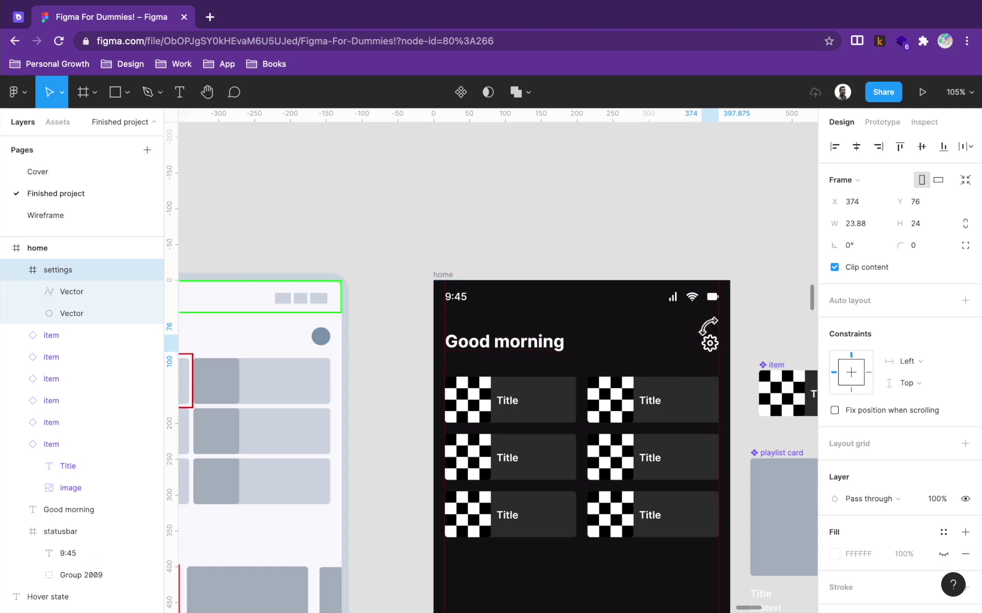
shift+click(504, 357)
click(921, 147)
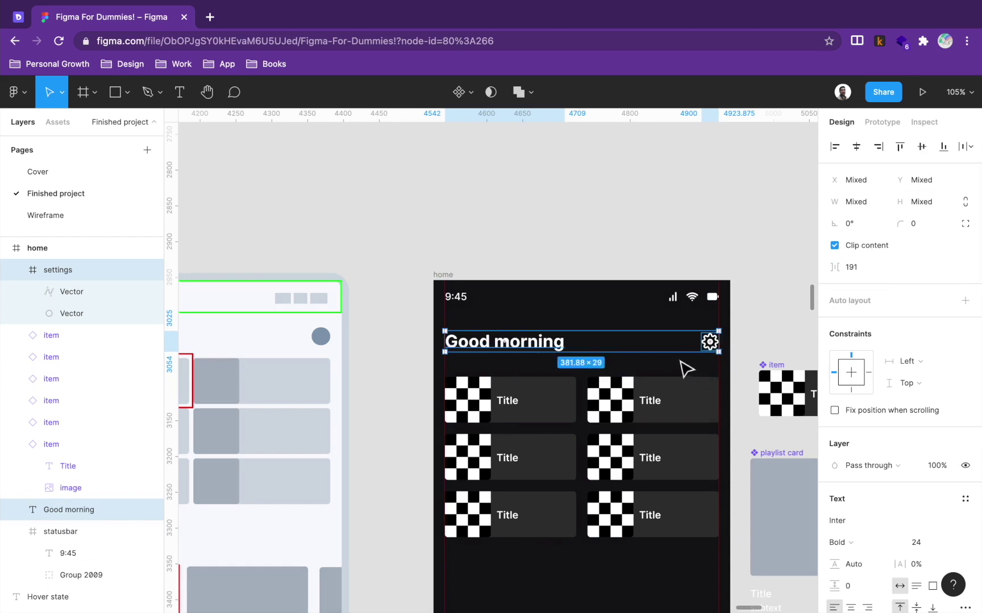
- Group the Good morning heading with the settings icon and rename the group as goodmorning
click(140, 356)
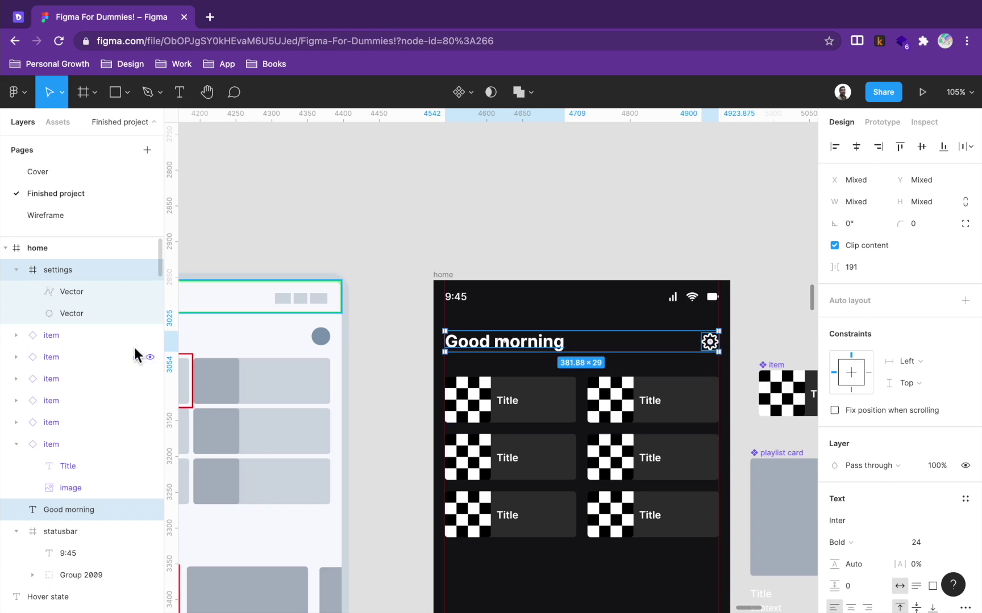
key(ctrl+g)
click(103, 279)
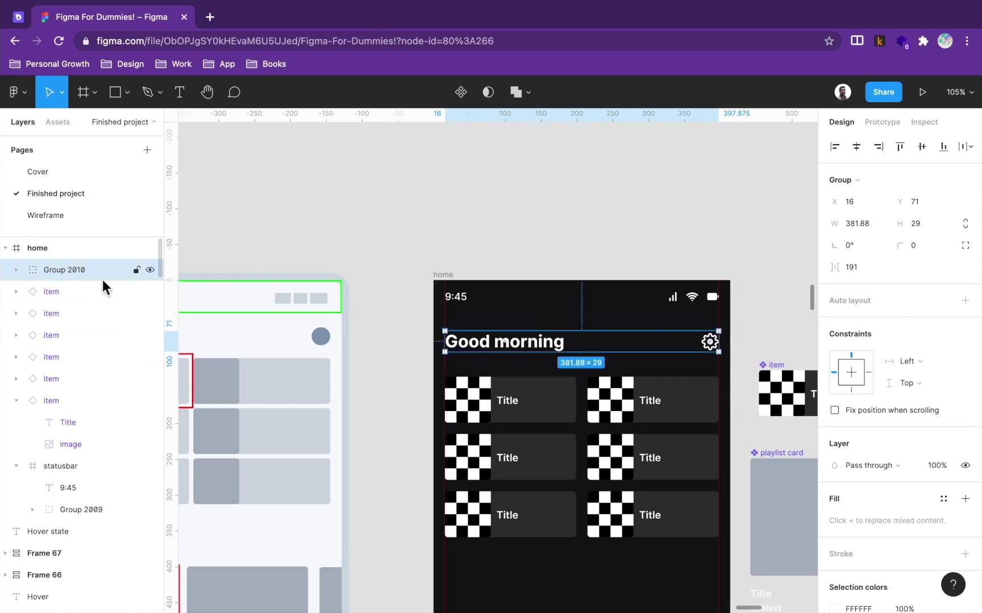
double_click(102, 279)
text(goodmorn)
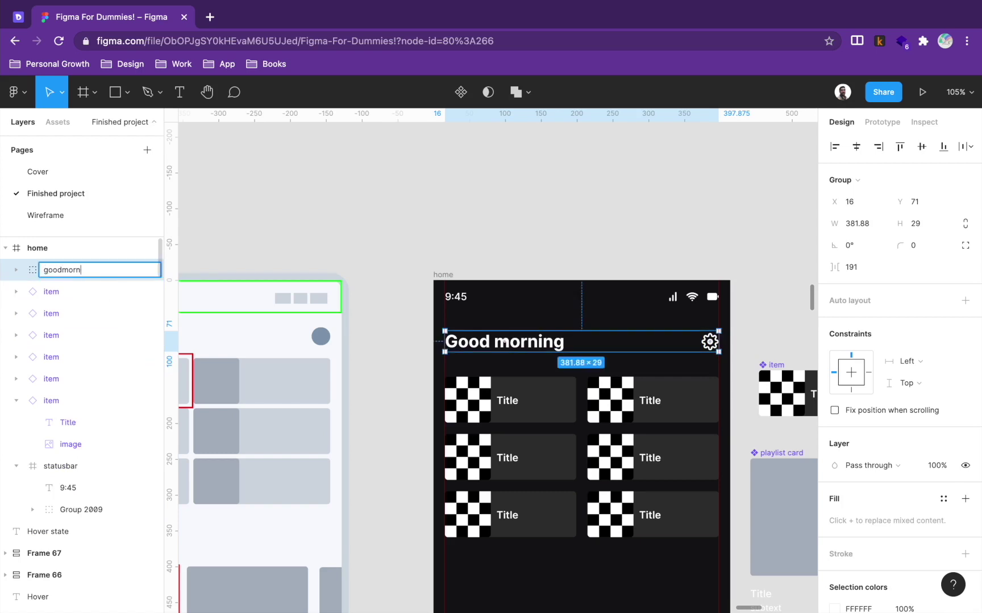
text(ing)
key(Return)
- Duplicate the Good morning heading and place the copy below the last item row on the left margin at X 16, Y 425
drag(482, 541, 363, 368)
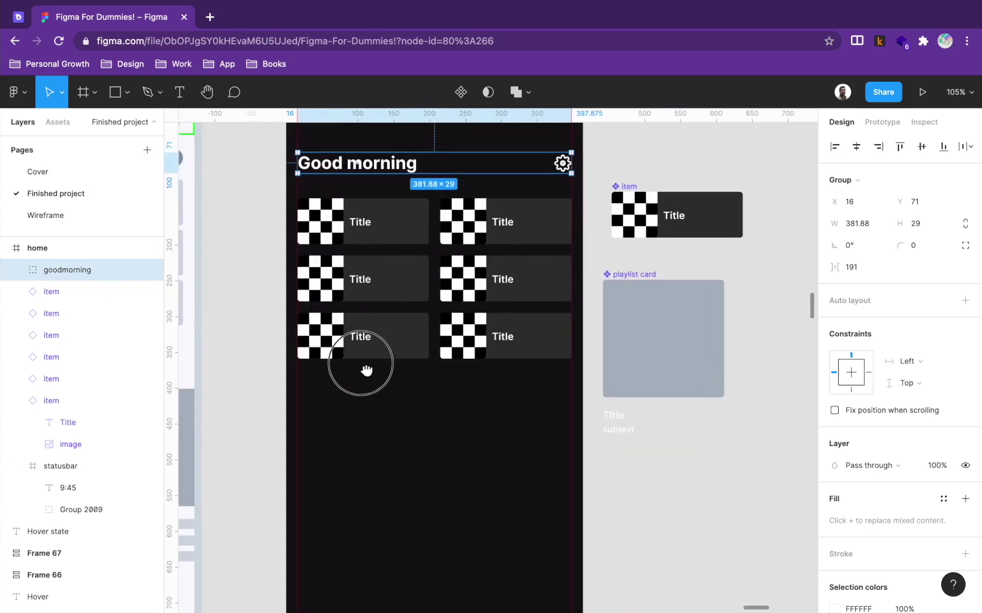
drag(438, 453, 456, 456)
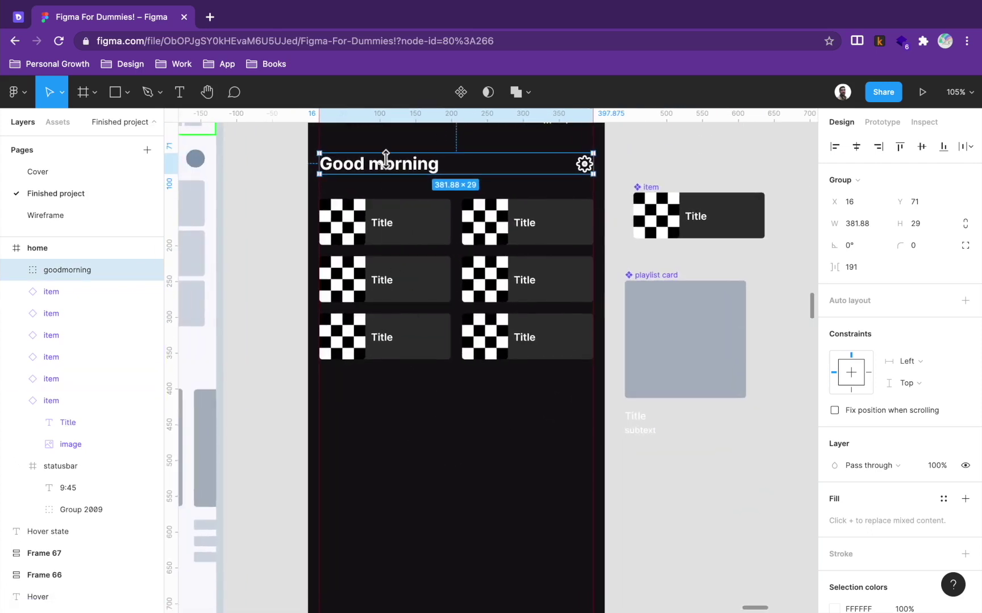
double_click(402, 168)
drag(402, 167, 408, 439)
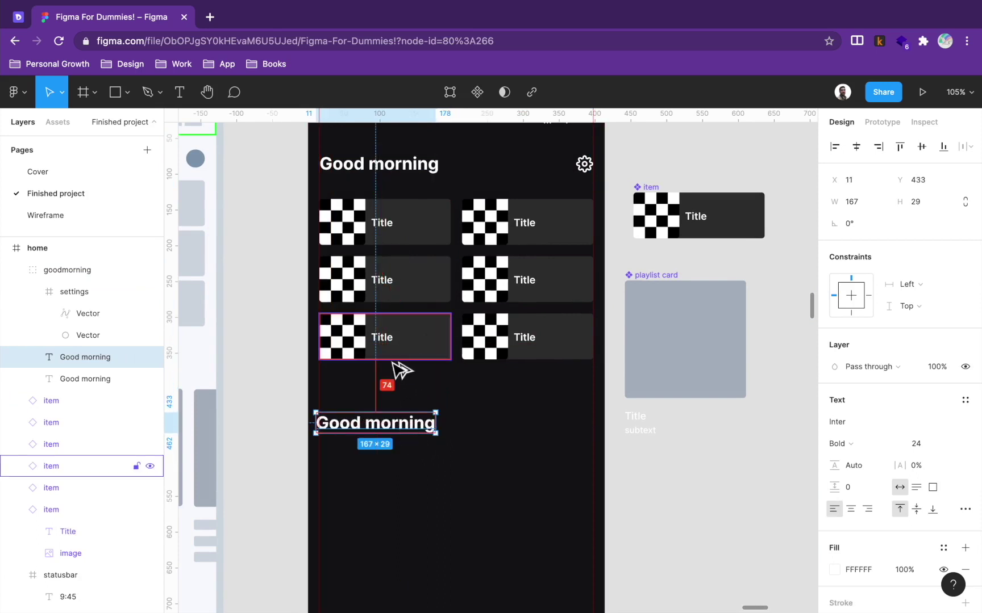
mouse_move(377, 433)
mouse_down()
mouse_move(388, 432)
mouse_move(382, 414)
mouse_up()
key(alt)
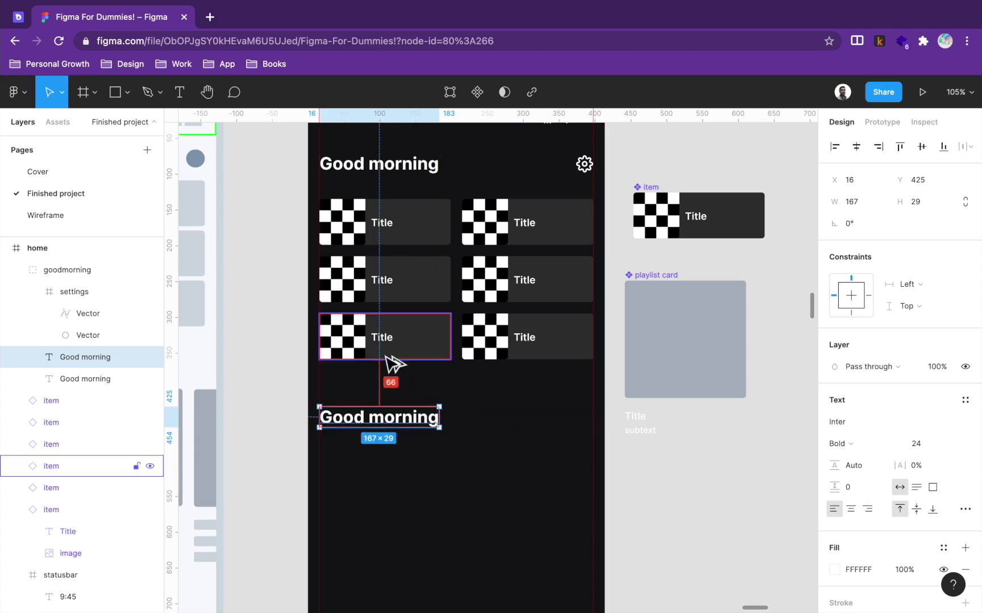
- Nudge the copied heading up to Y 399, checking its distance from the last item row
key(Up)
key(Up)
key(Up)
key(Up)
key(Up)
key(Up)
key(Up)
key(Up)
key(Up)
key(Up)
key(Up)
key(Up)
key(alt)
key(Up)
key(Up)
key(Up)
key(Up)
key(Up)
key(Up)
key(Up)
key(Up)
key(Up)
key(Up)
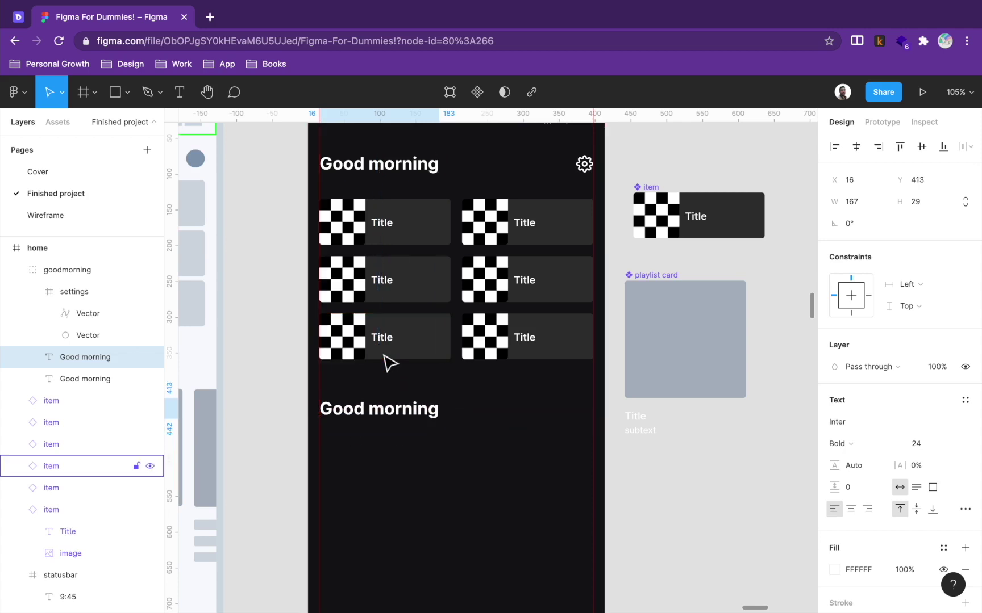
key(Up)
key(Up)
key(Up)
key(Up)
key(Up)
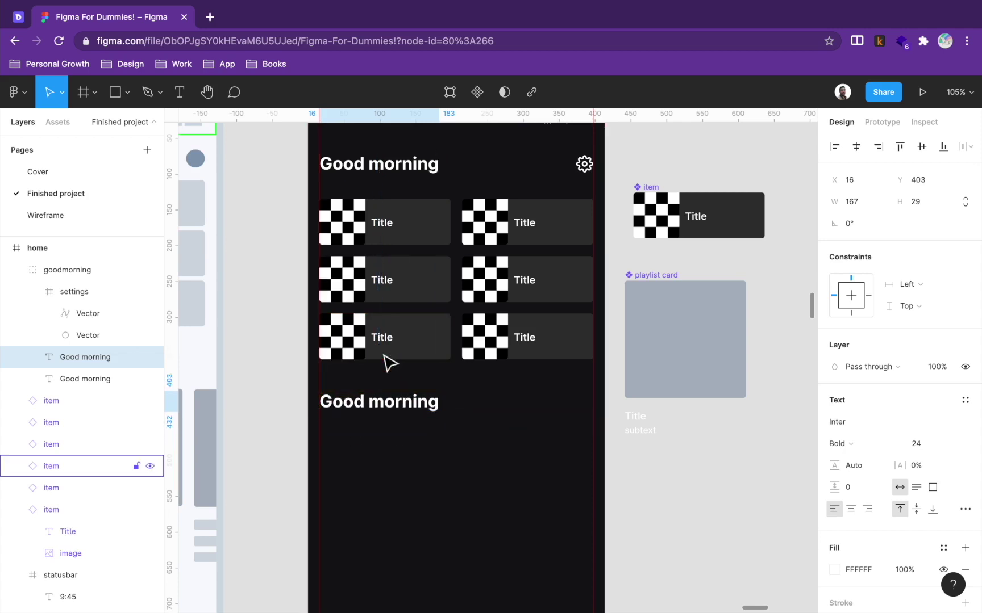
key(alt)
click(649, 177)
- Place three playlist card instances in a row below the copied heading at Y 472, spaced 16 apart
scroll(648, 181, down, 3)
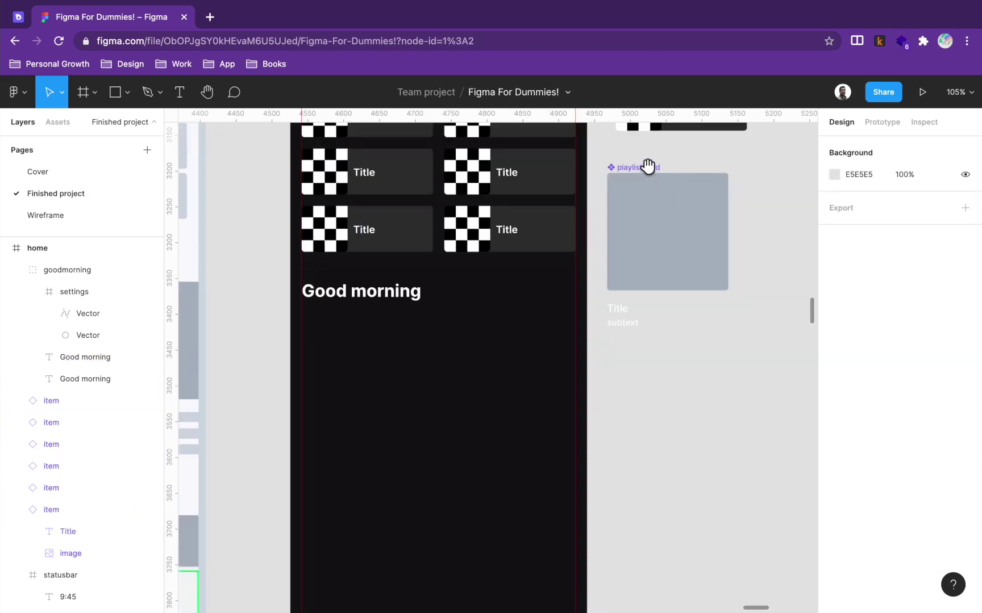
click(684, 218)
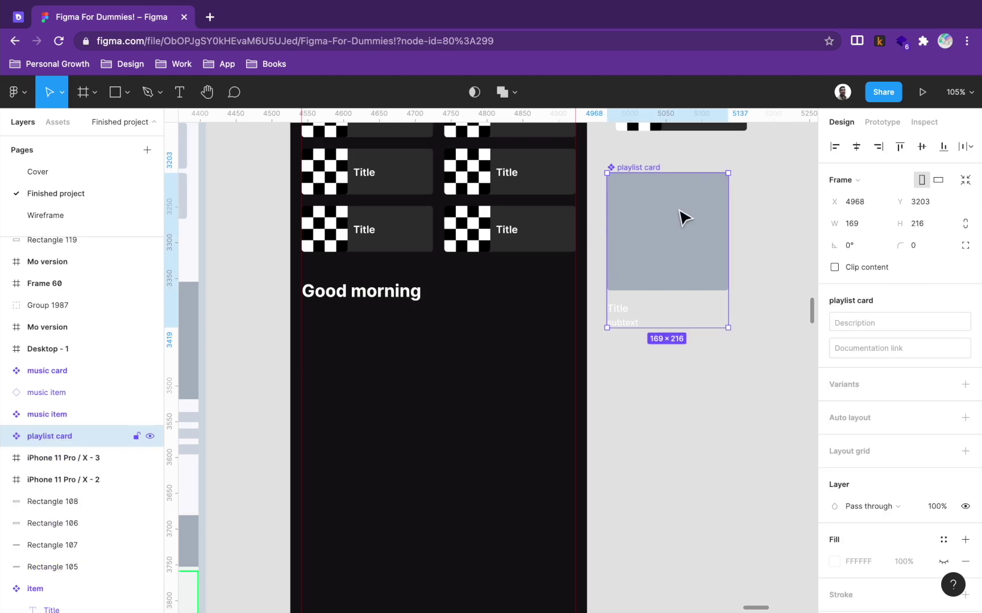
drag(686, 216, 379, 376)
drag(516, 391, 516, 394)
key(super+d)
drag(215, 550, 187, 483)
- Ungroup the goodmorning group and change the lower heading's text to "Made For You"
click(594, 210)
drag(594, 216, 455, 415)
right_click(509, 308)
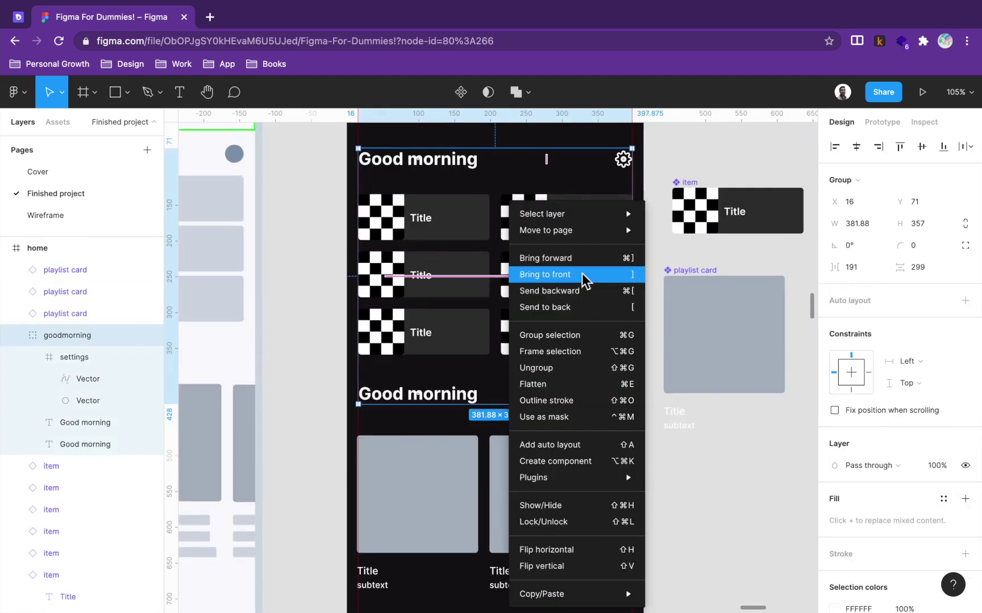
click(589, 368)
double_click(460, 394)
key(BackSpace)
text(Made f)
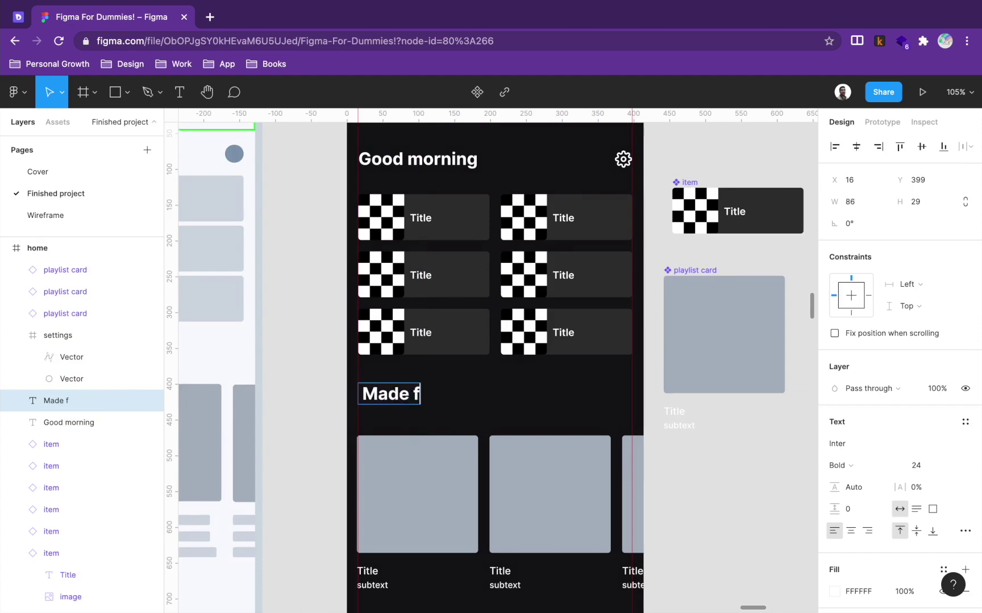
key(Escape)
key(Escape)
- Duplicate the Made For You heading below the playlist card row and change the copy's text to "Popular playlist"
scroll(367, 400, left, 10)
scroll(367, 400, down, 3)
scroll(464, 247, right, 10)
click(464, 247)
drag(462, 245, 460, 495)
double_click(455, 493)
text(Popular playlist)
- Copy a playlist card below the Popular playlist heading at X 16, Y 794 and duplicate it twice along the row
click(460, 401)
drag(460, 401, 455, 504)
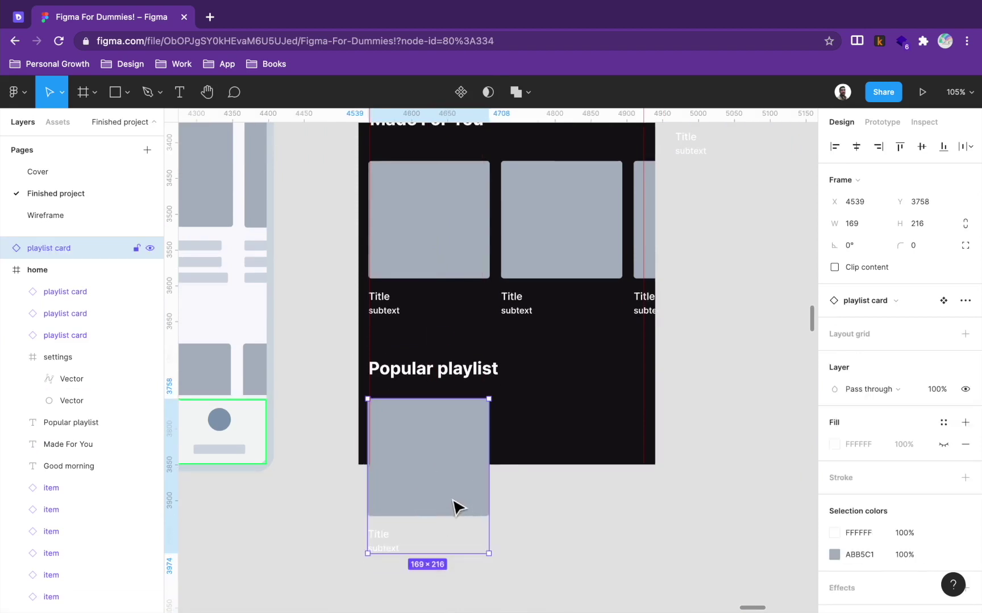
click(529, 425)
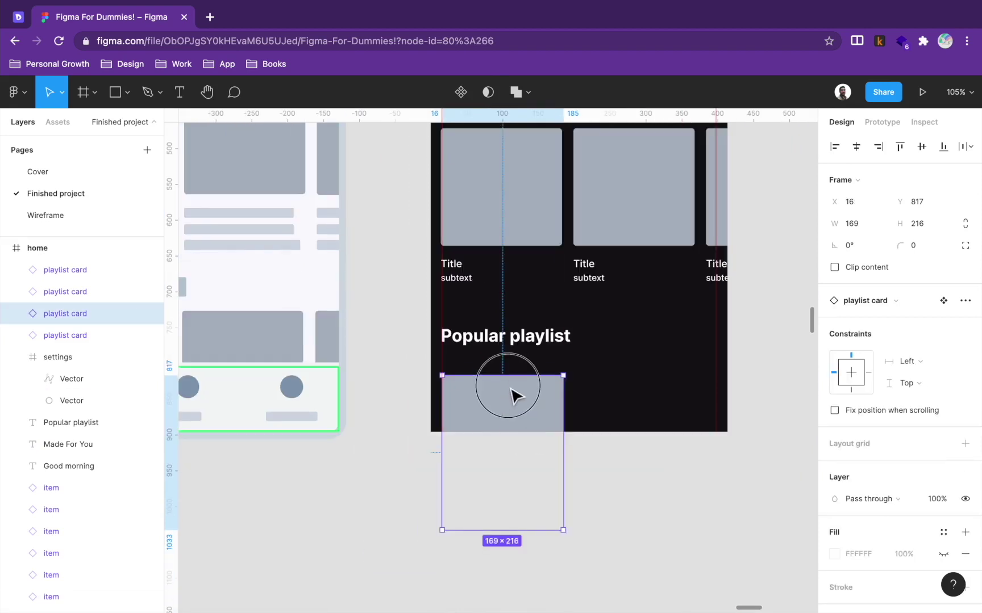
drag(514, 396, 511, 378)
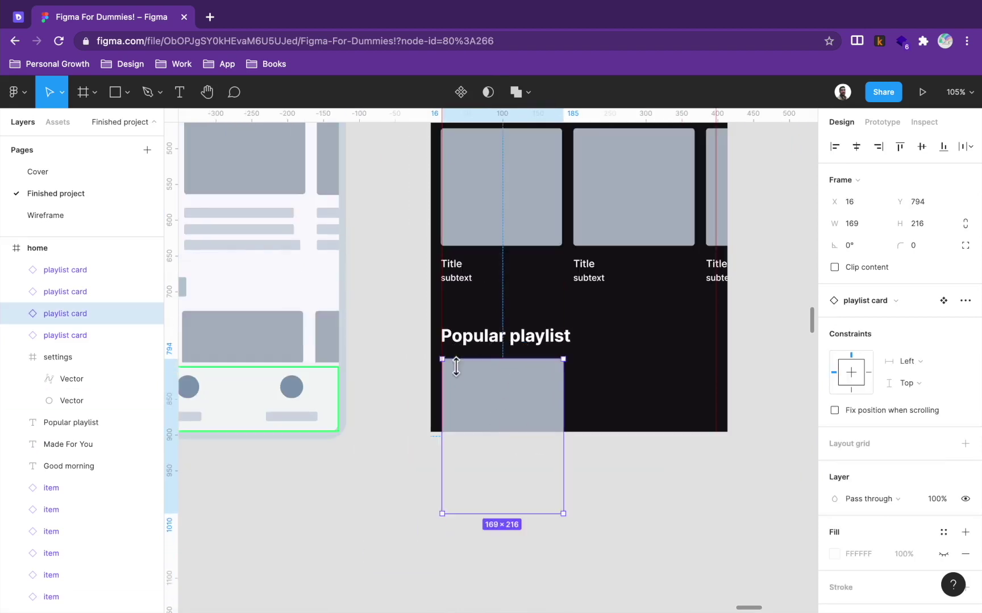
key(ctrl+d)
key(ctrl+d)
scroll(673, 420, right, 2)
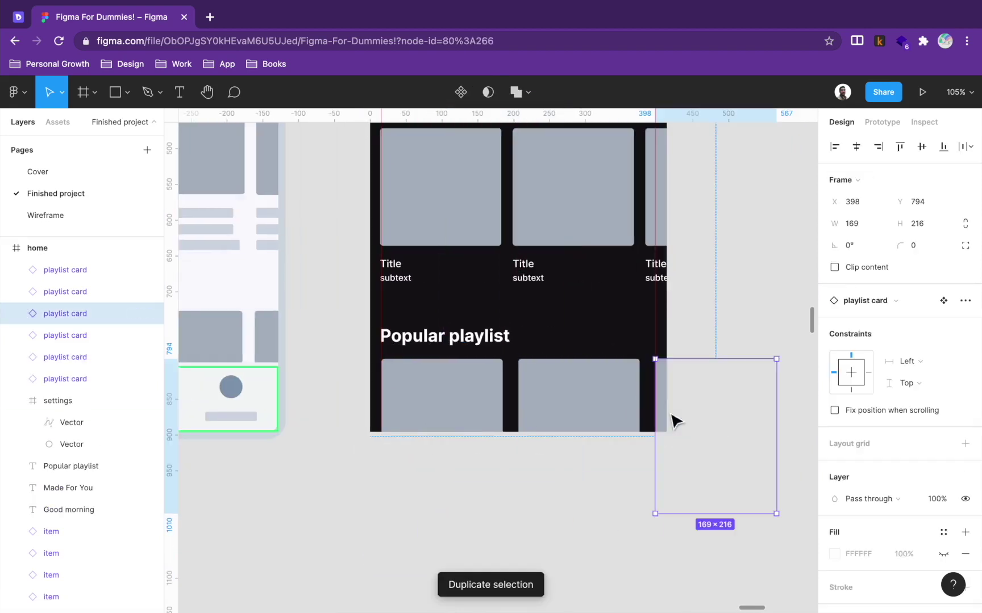
- Set the horizontal spacing between the three cards under Popular playlist to 16
shift+click(603, 401)
shift+click(471, 401)
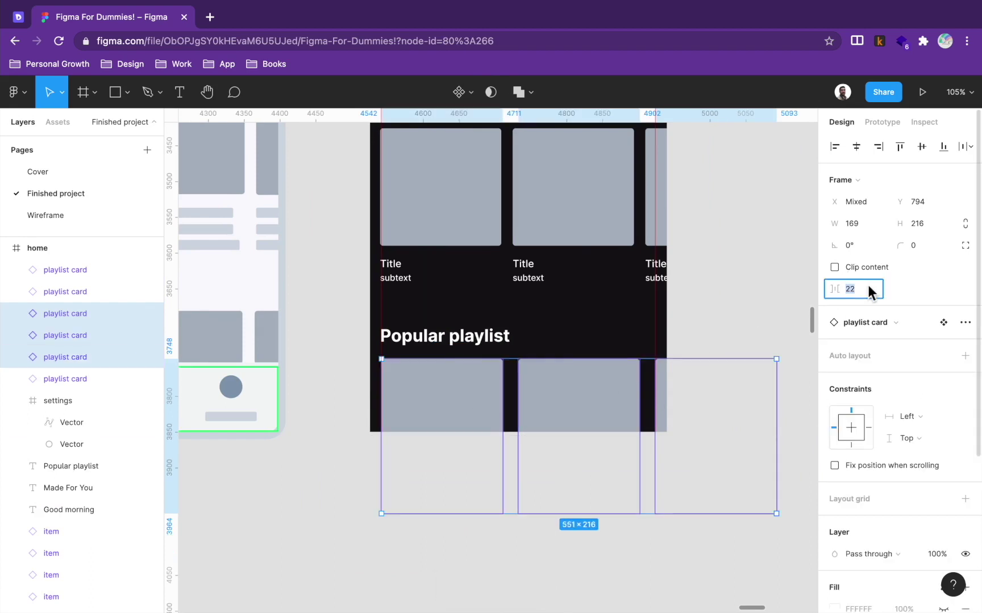
text(16)
key(Return)
- Select the three Made For You cards and move them up closer to their heading, to Y 444
click(424, 213)
click(547, 219)
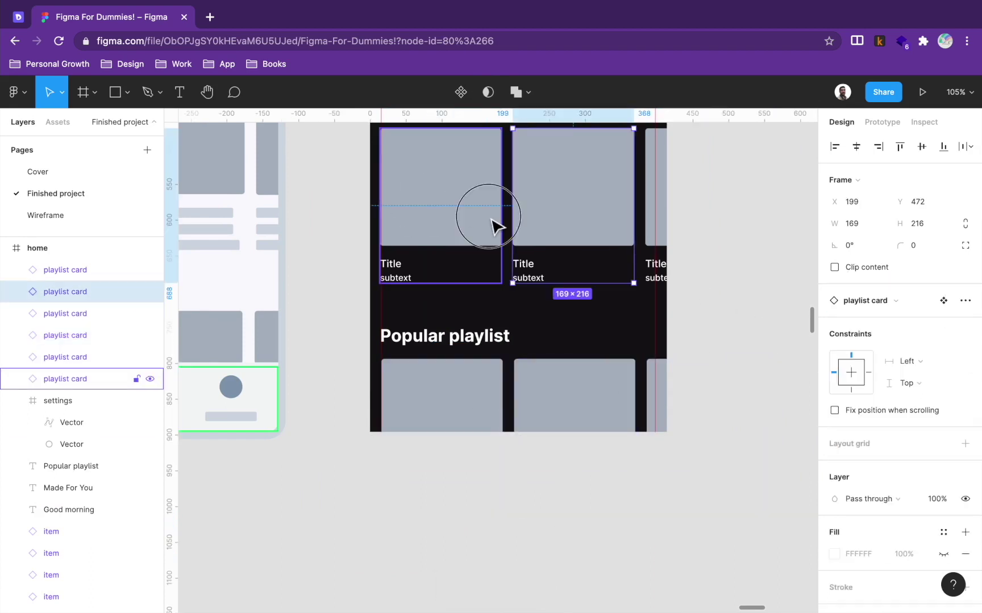
shift+click(495, 224)
shift+click(662, 229)
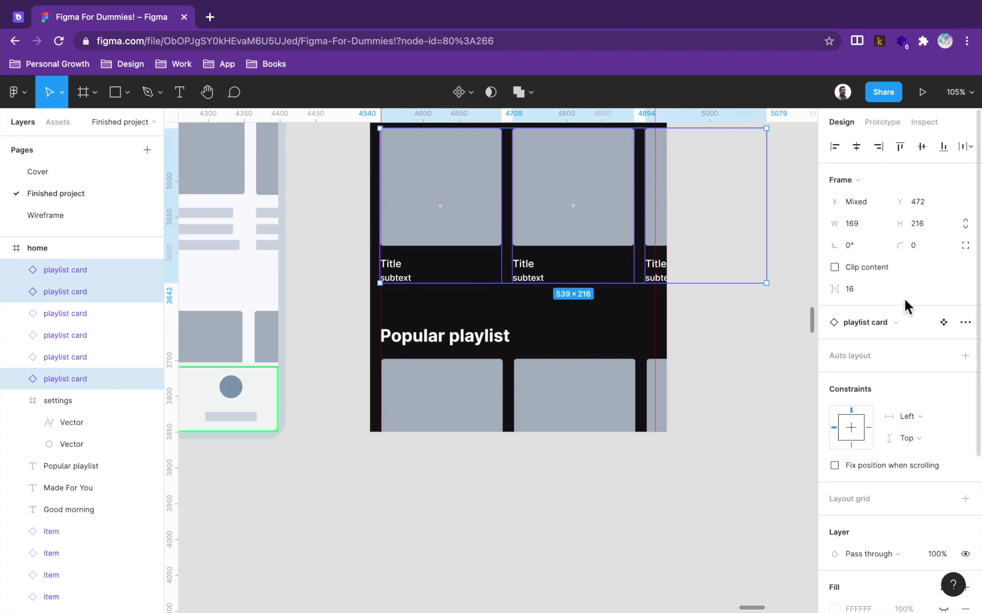
drag(459, 238, 460, 240)
drag(470, 313, 480, 433)
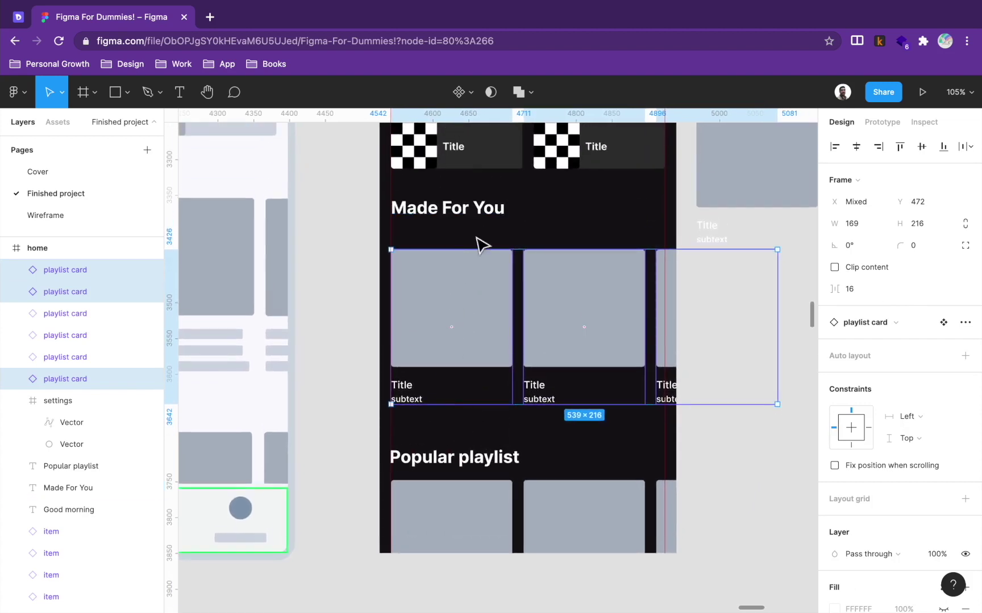
drag(478, 307, 477, 286)
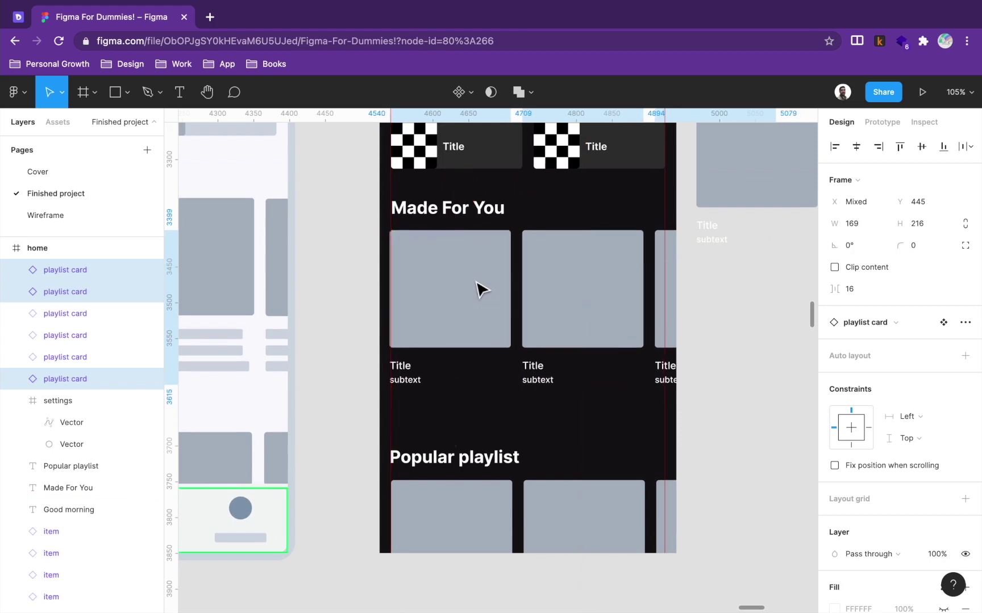
key(Up)
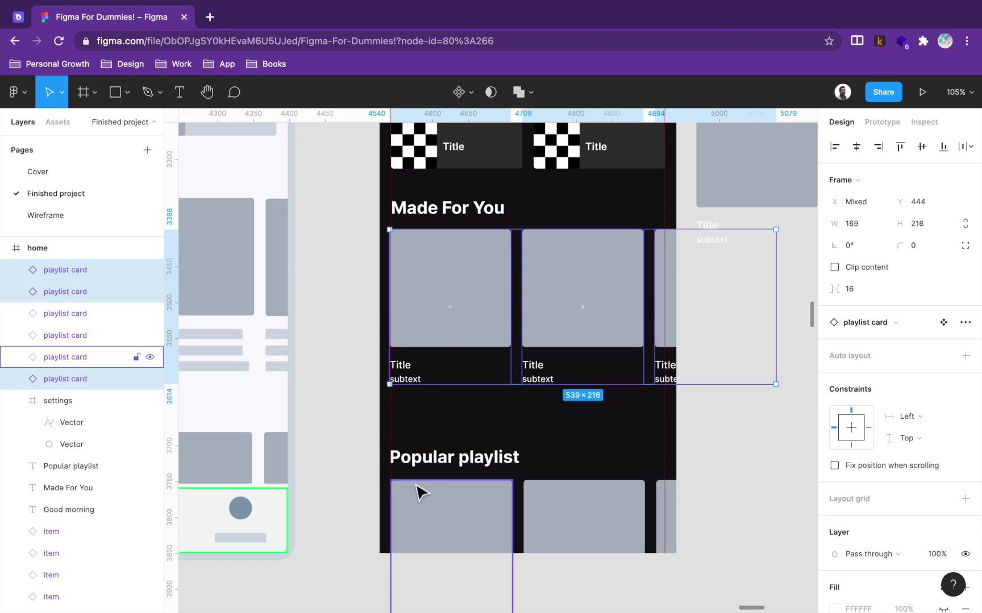
- Nudge the Popular playlist heading down 2 px toward its cards
click(426, 462)
key(Down)
key(Down)
- Select the Popular playlist heading with its three cards and move them up to about 40 px below the Made For You cards
click(584, 514)
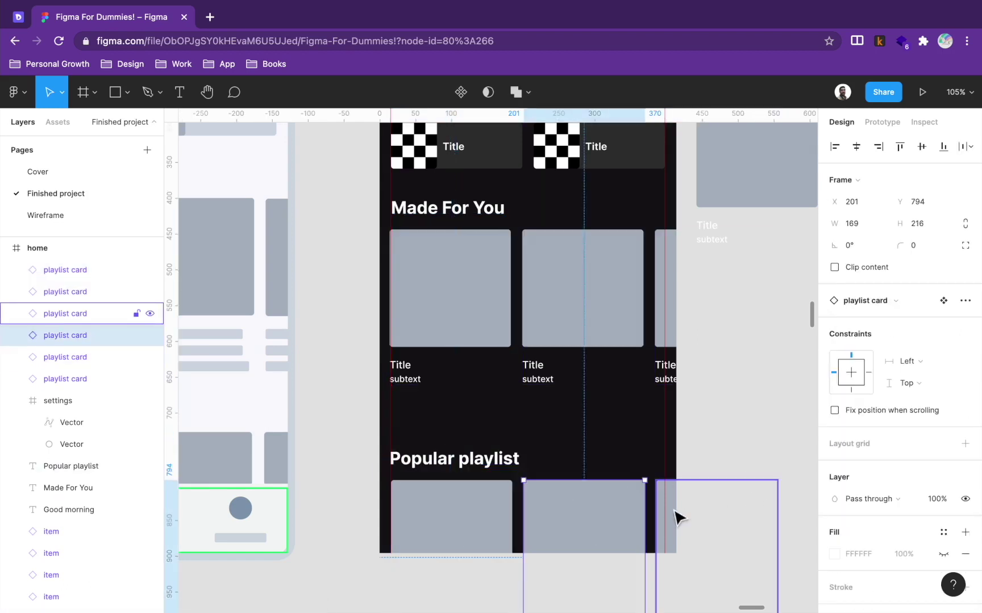
click(674, 516)
shift+click(479, 509)
shift+click(559, 508)
shift+click(497, 470)
key(shift+Up)
key(shift+Up)
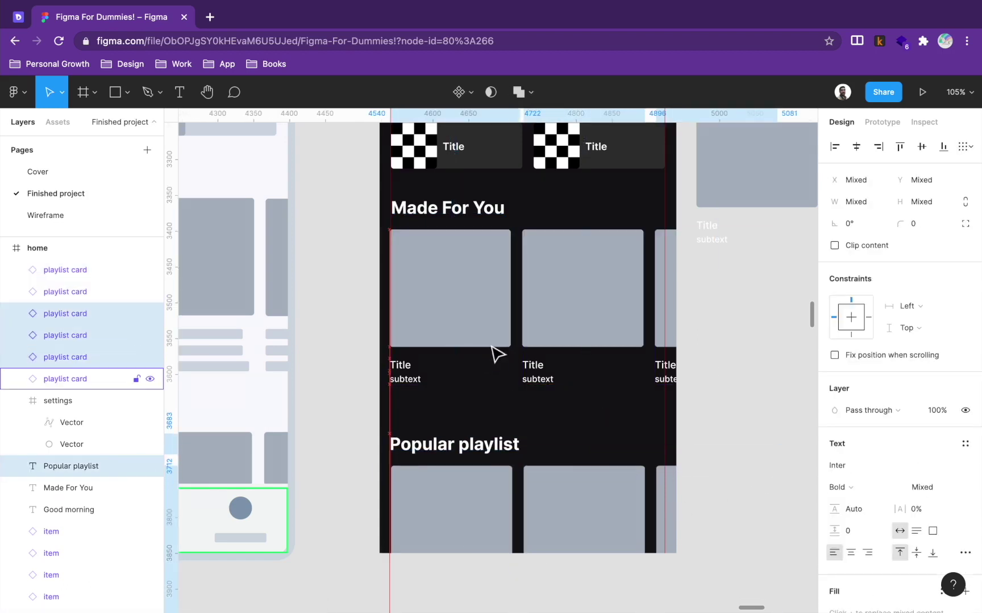
key(Up)
key(Up)
key(Up)
key(Up)
key(Up)
key(Up)
key(Up)
key(Up)
key(Up)
key(Up)
key(Up)
key(Up)
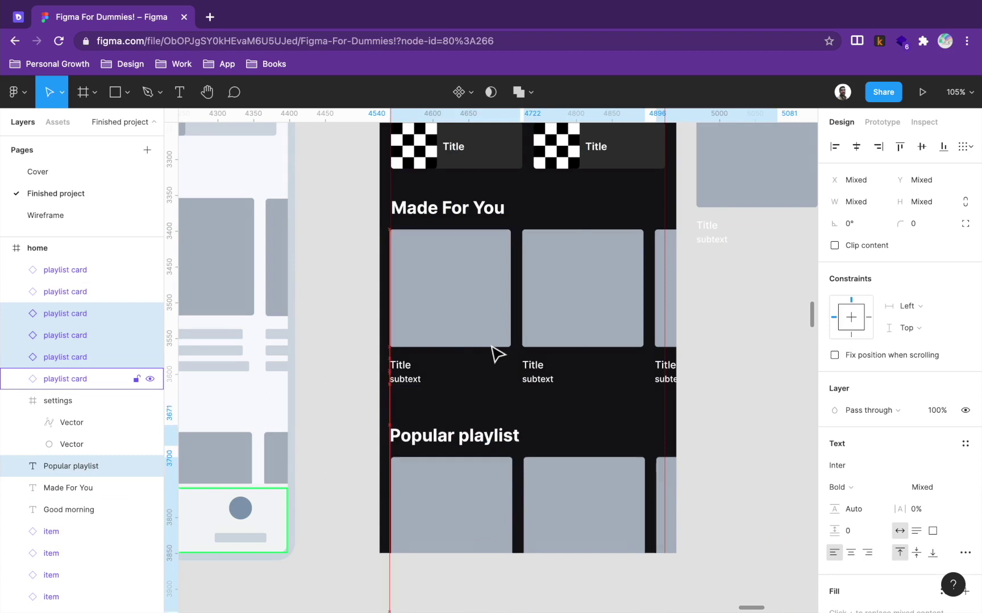
key(alt)
key(shift+Up)
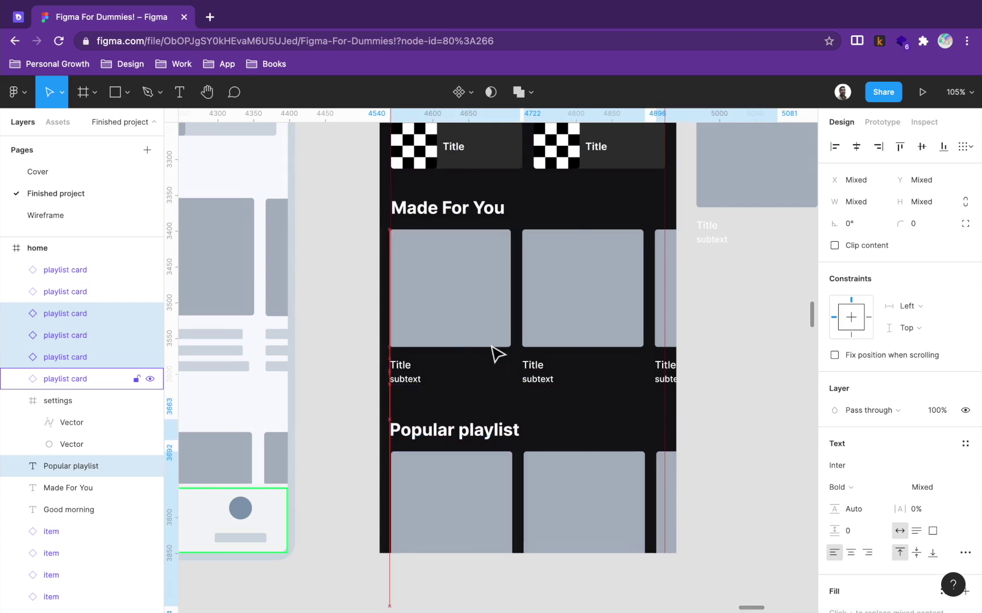
key(Up)
key(Up)
key(alt)
key(Up)
key(Up)
key(Up)
key(Up)
key(Up)
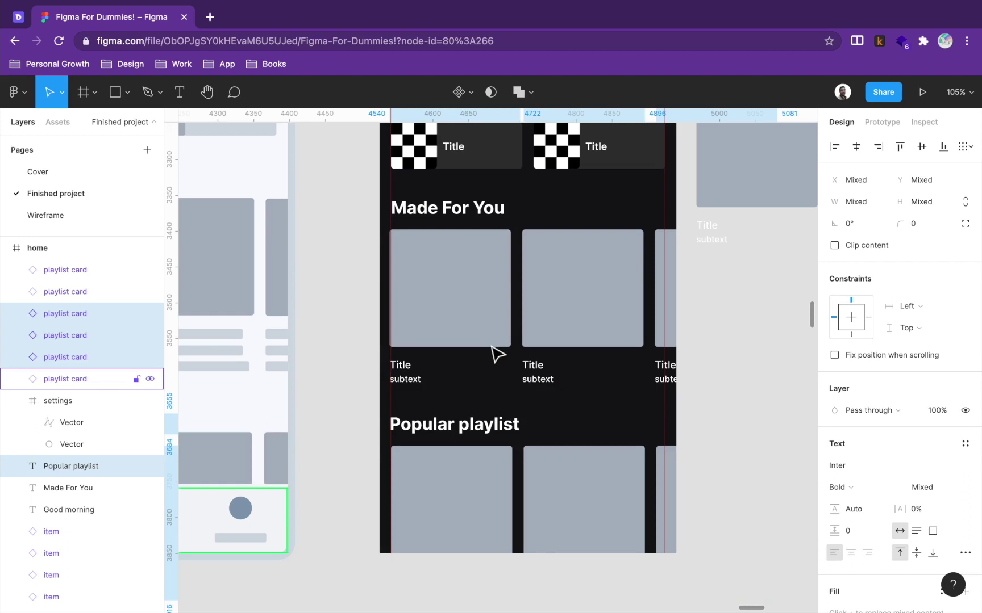
key(alt)
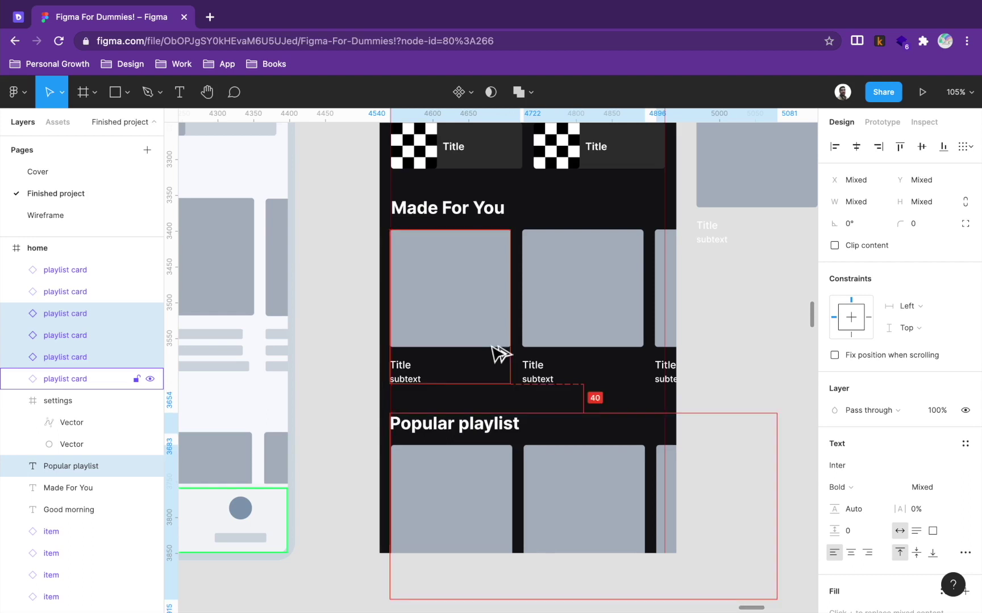
click(740, 341)
- Run the Unsplash plugin and search its photos for "music"
drag(740, 340, 677, 538)
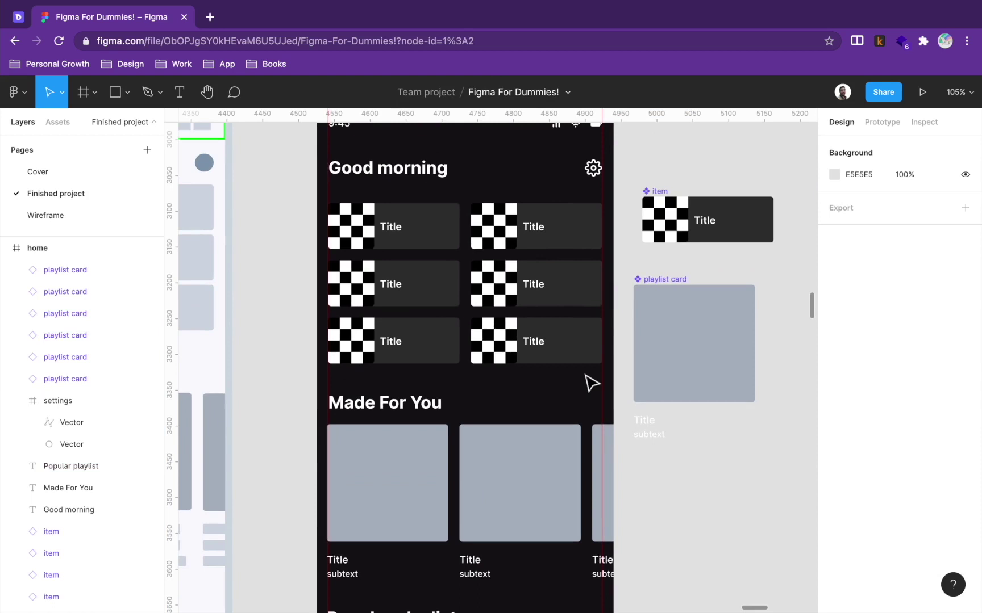
key(ctrl+slash)
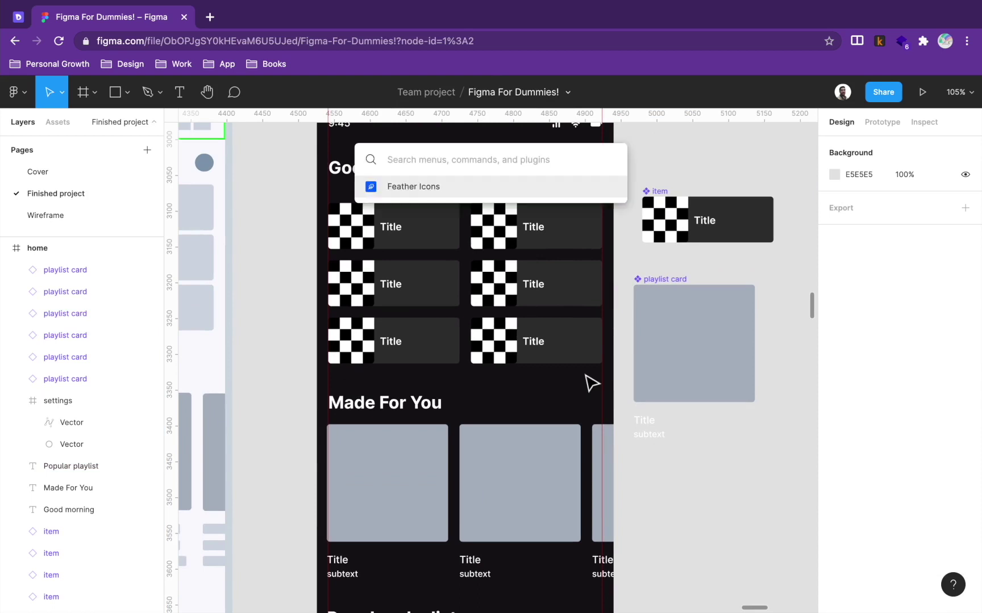
text(U)
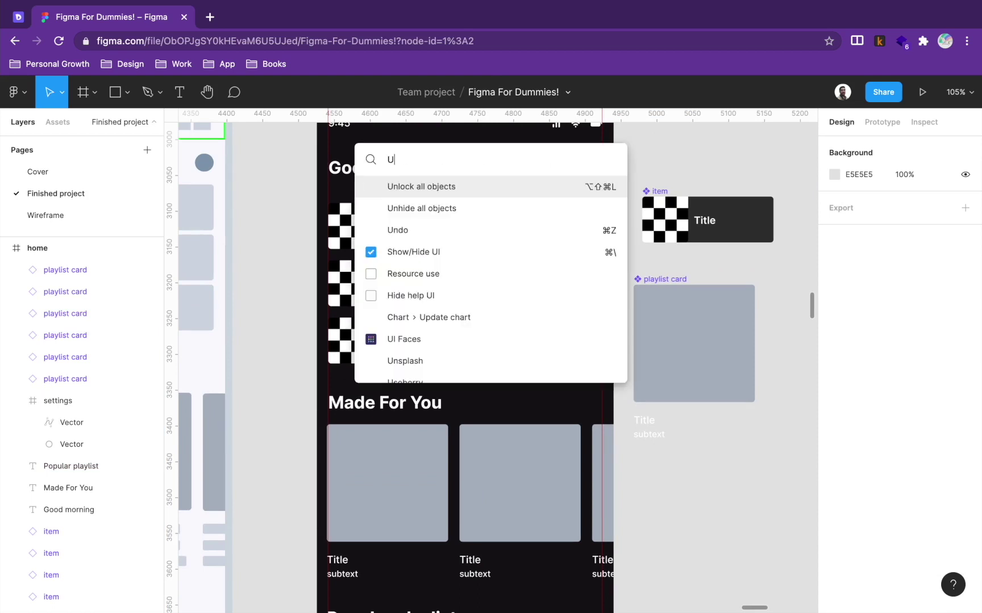
text(NS)
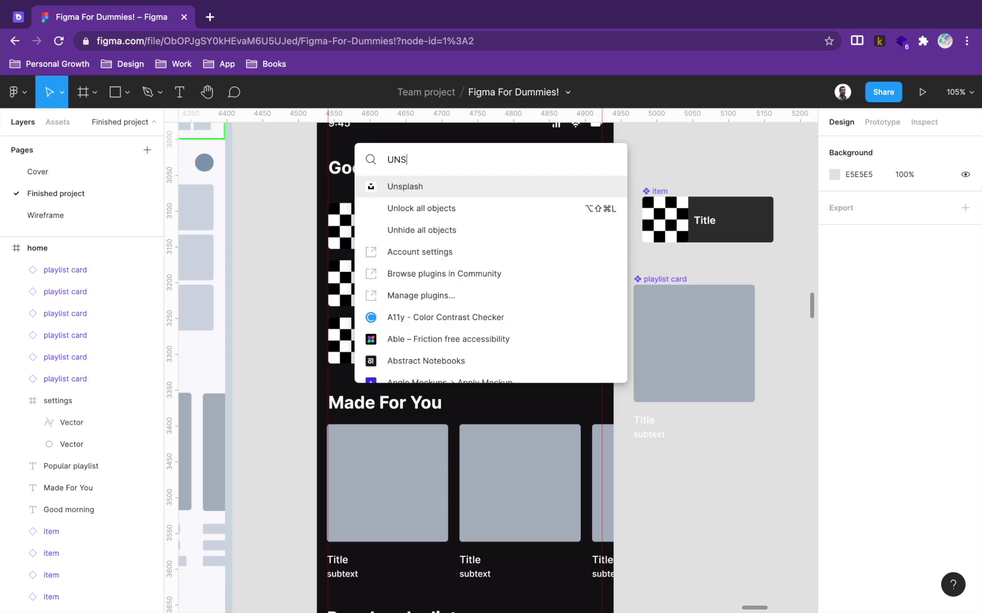
key(Return)
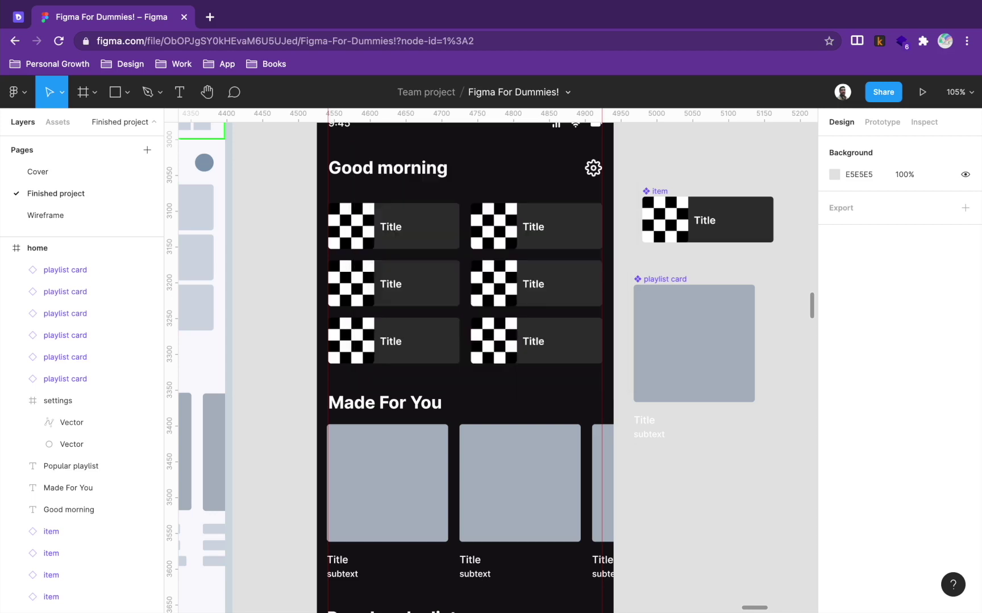
drag(794, 411, 798, 169)
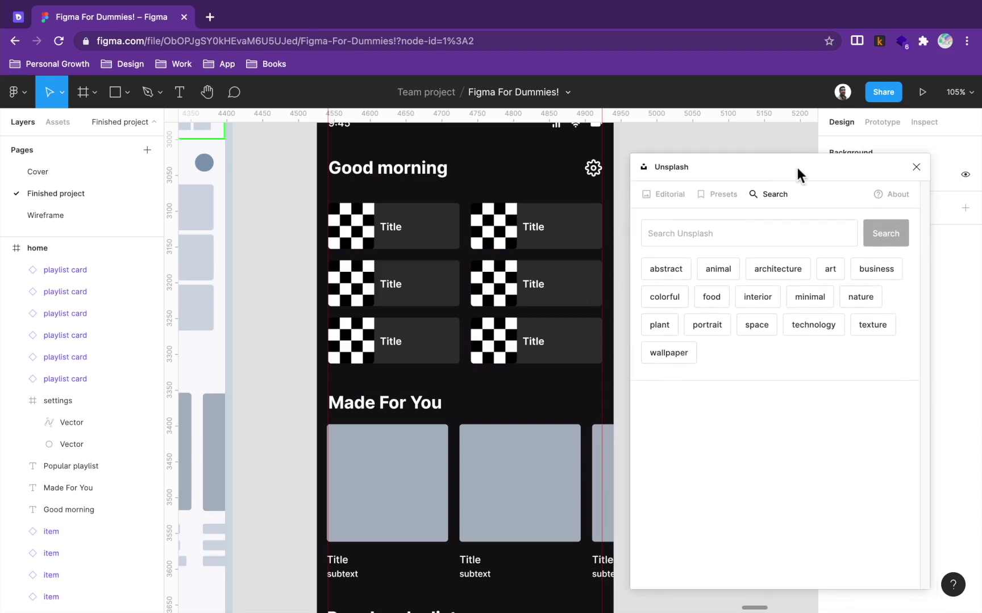
click(727, 232)
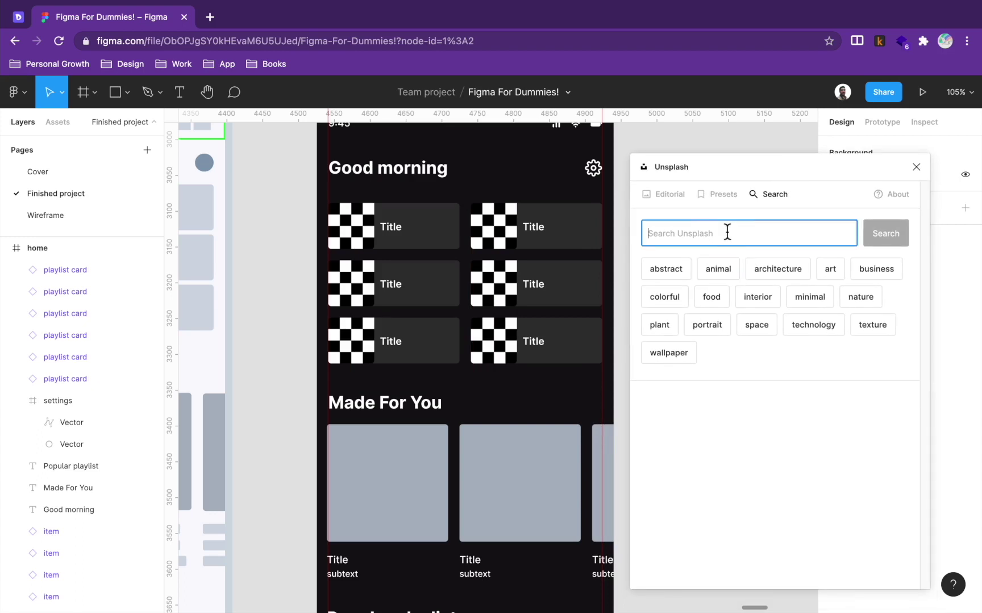
text(music)
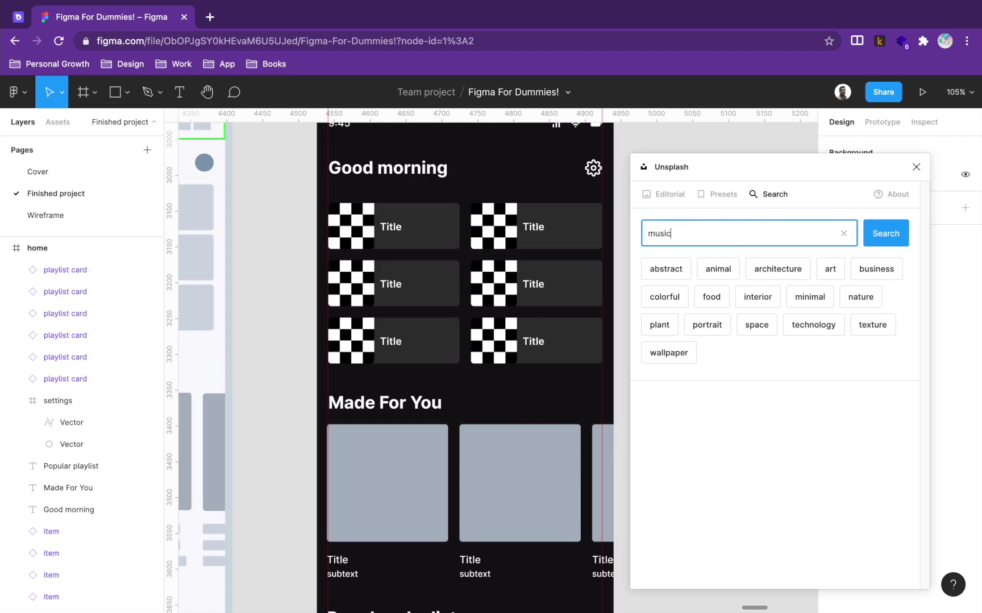
key(Return)
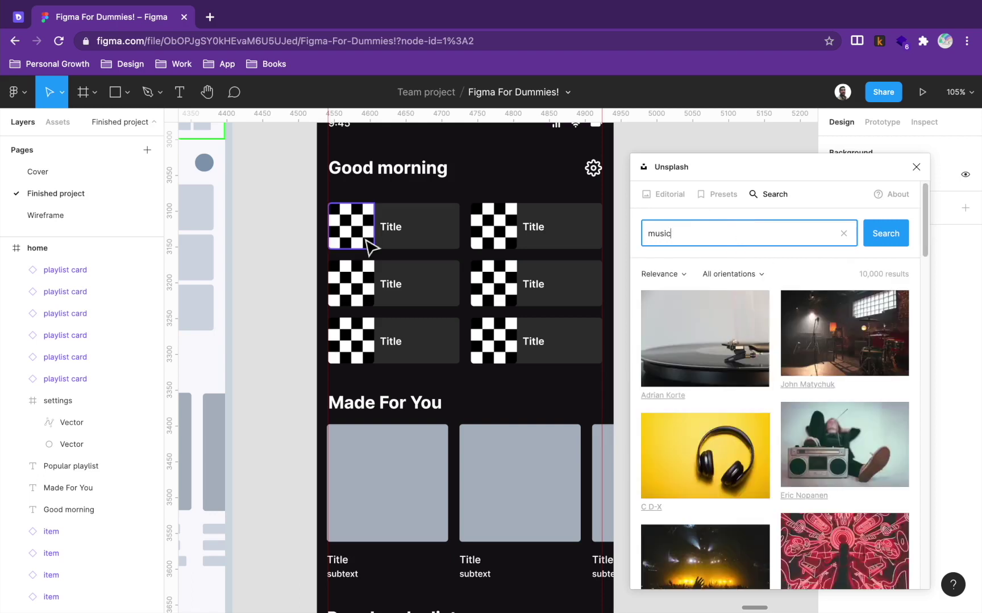
- Fill the first four item thumbnails in order with the yellow headphones, boombox, red neon artwork and dark drum studio photos
ctrl+click(366, 246)
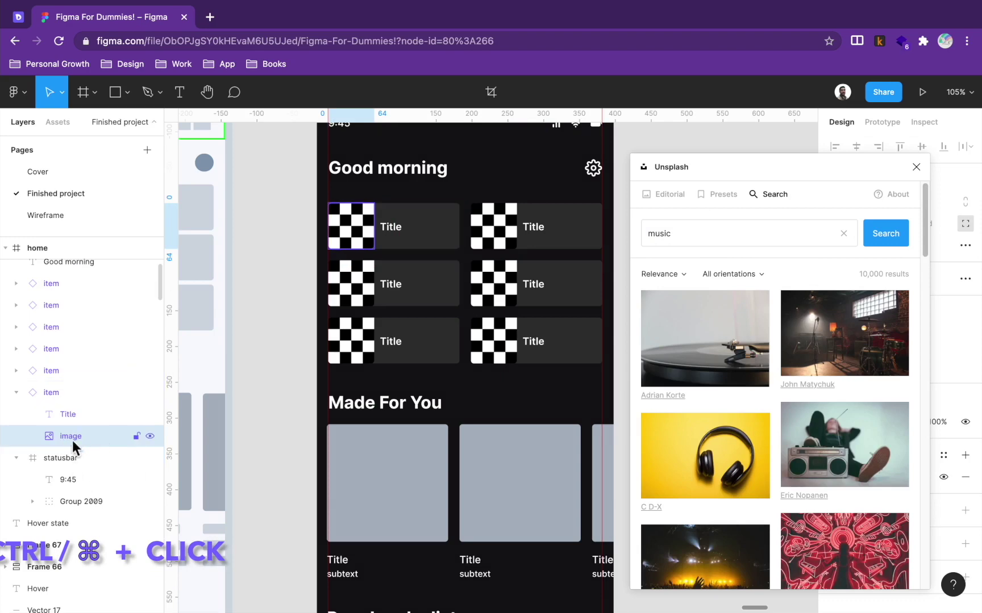
click(727, 471)
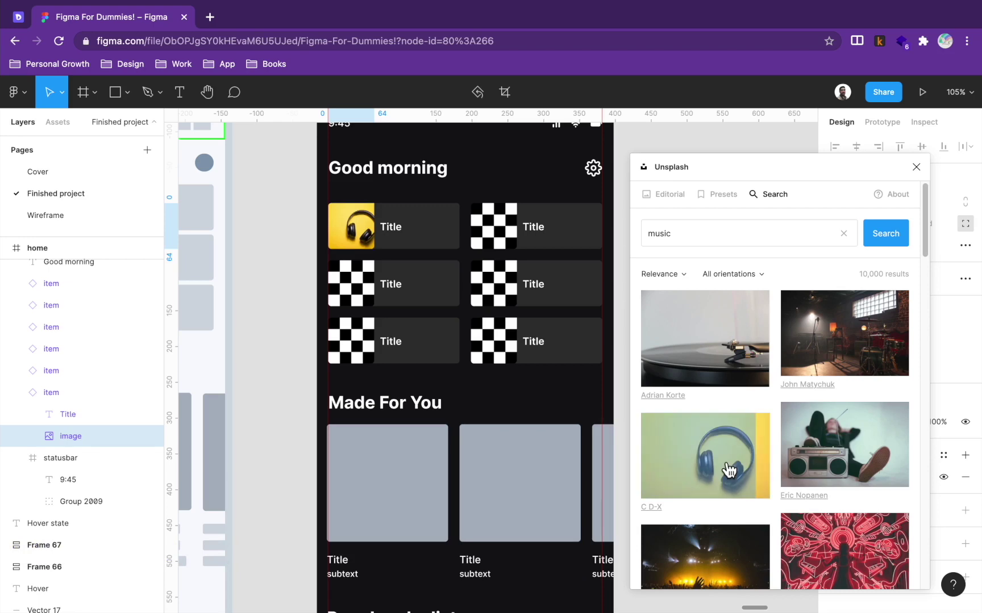
super+click(493, 226)
click(843, 445)
super+click(350, 283)
click(843, 550)
super+click(493, 283)
click(844, 333)
- Fill the remaining two item thumbnails and the playlist cards in both rows with Unsplash music photos, and close the plugin
scroll(796, 397, down, 3)
scroll(561, 431, down, 3)
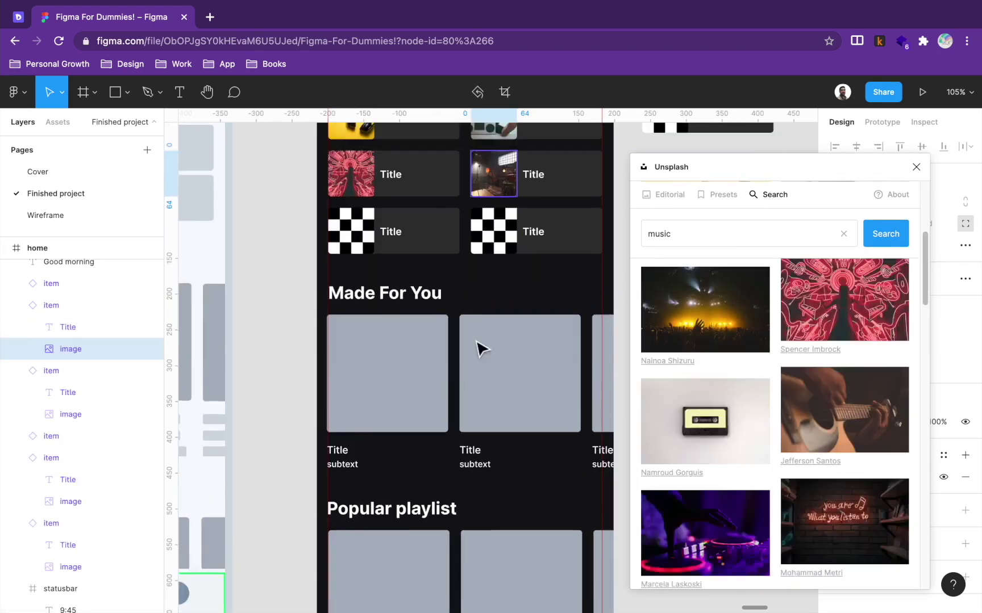
scroll(523, 398, down, 3)
super+click(388, 411)
click(843, 513)
super+click(521, 411)
super+click(602, 411)
click(817, 513)
drag(884, 169, 713, 240)
click(744, 236)
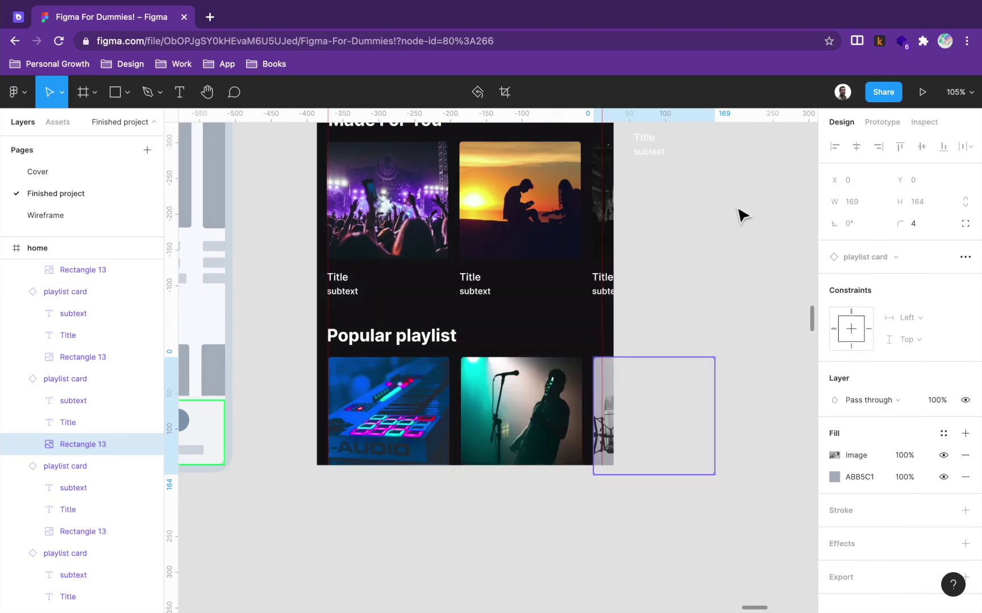
click(745, 215)
- Retitle the six items Today's Top Hits, Alan Gol, Dope Labs, CHill Hits, Latina to Latina and Small Doses with Amanda Seales
drag(745, 214, 730, 536)
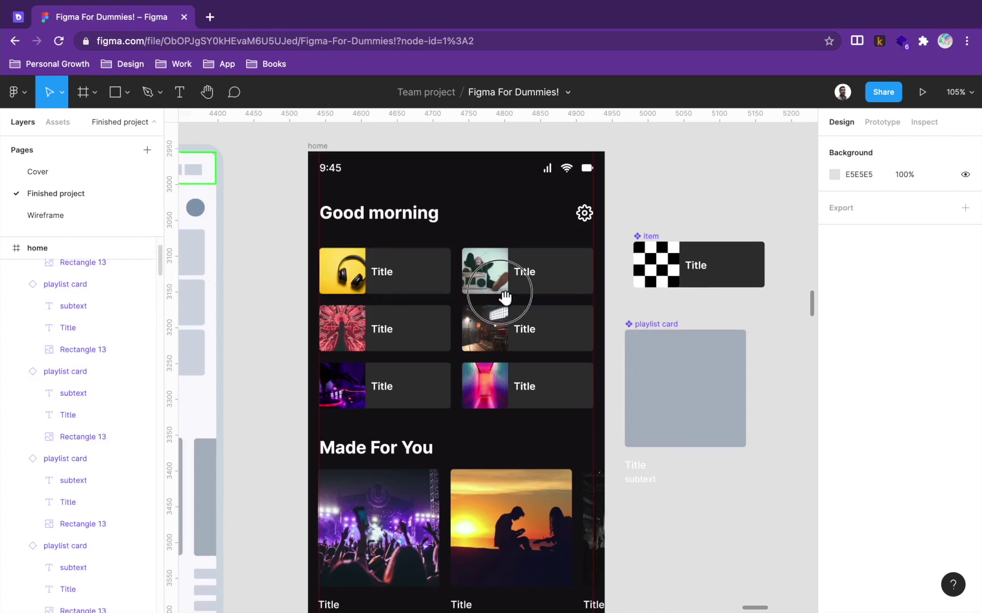
drag(311, 309, 681, 342)
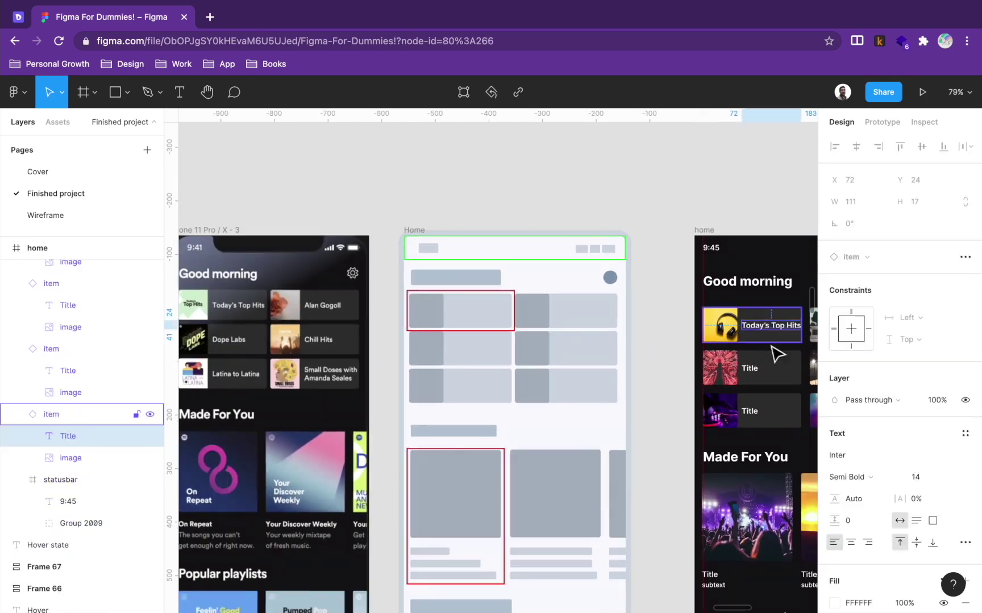
click(644, 297)
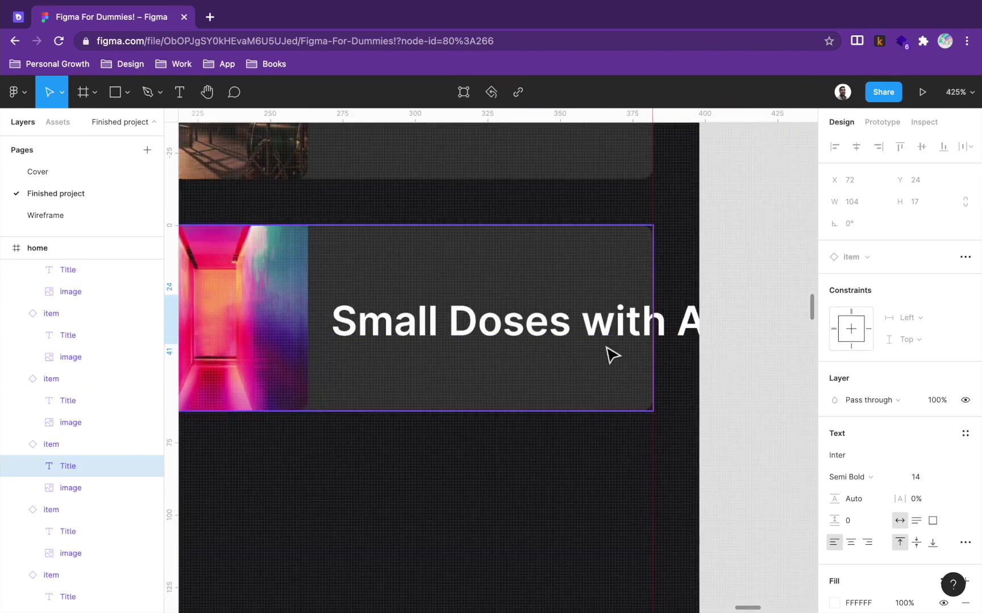
scroll(572, 352, down, 3)
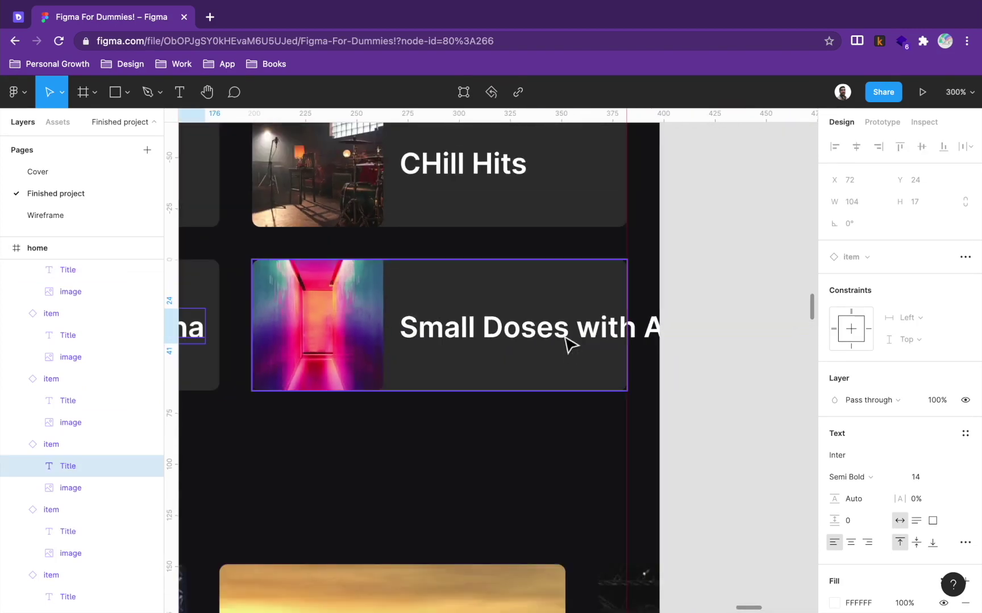
click(570, 343)
scroll(562, 341, down, 3)
click(564, 344)
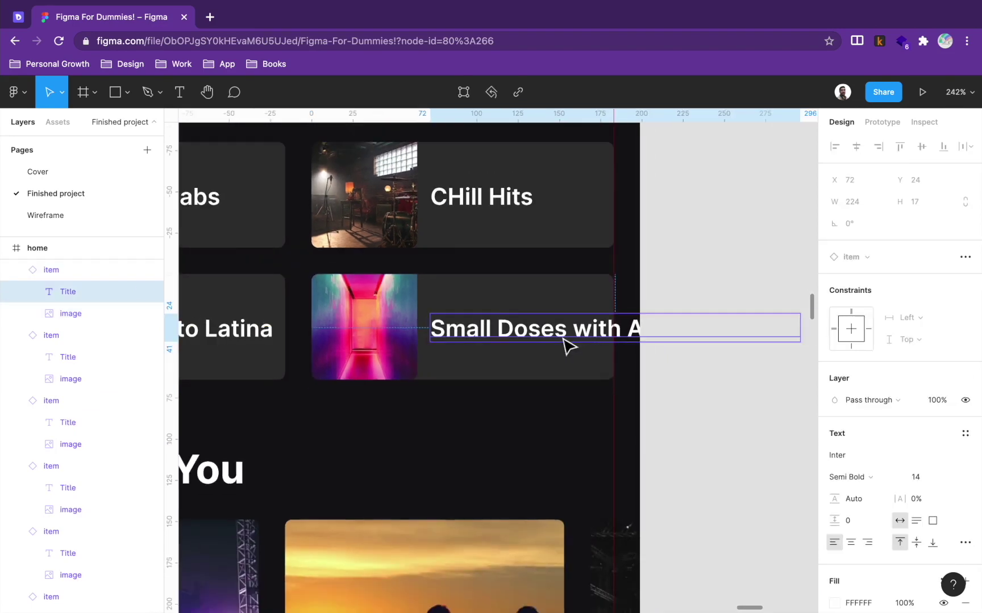
scroll(575, 348, down, 2)
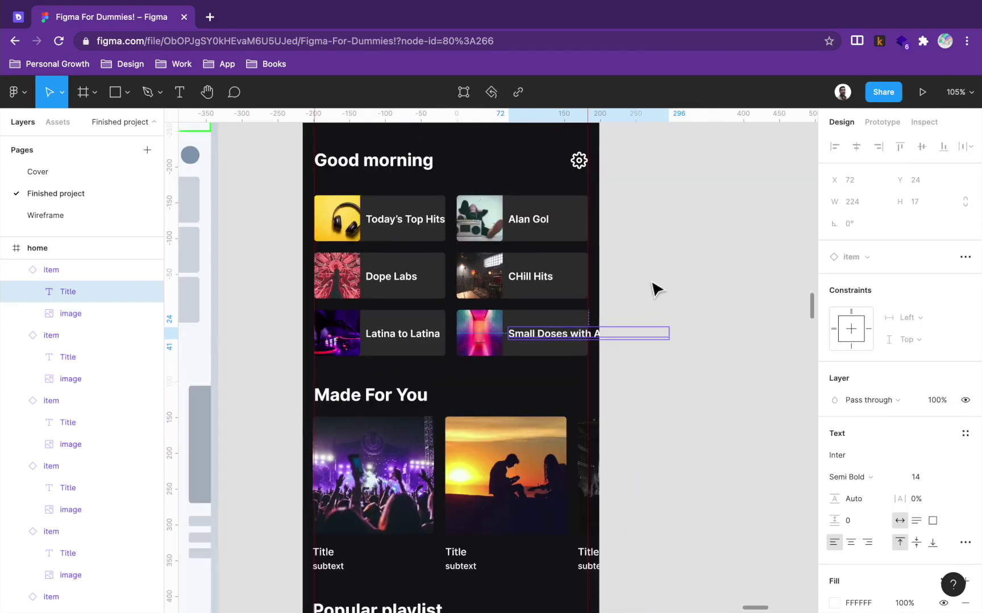
click(680, 252)
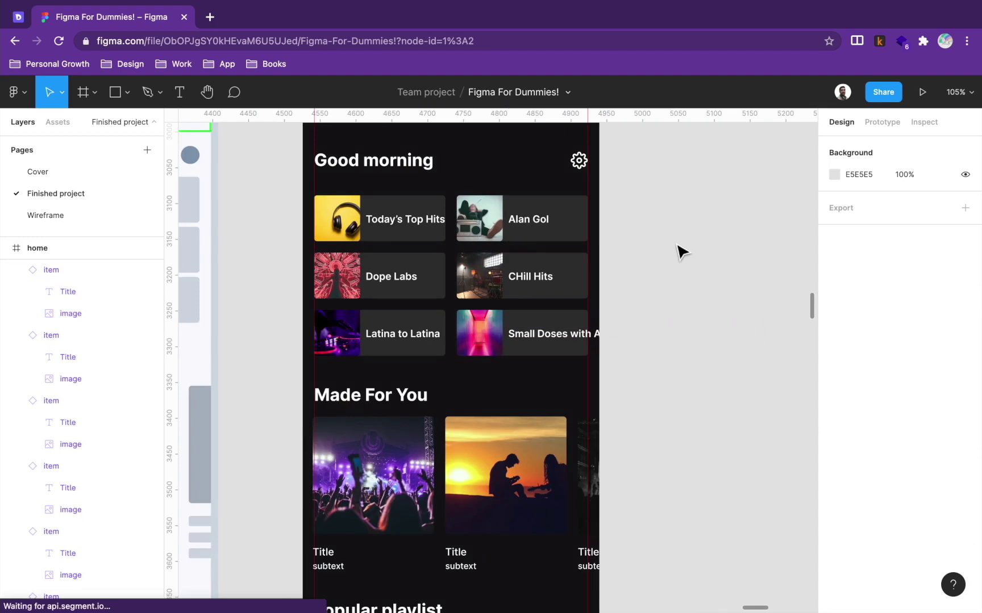
- Resize the Title text box in the main item component to 111 × 64 at Y 0 and centre its text vertically
drag(673, 202, 700, 511)
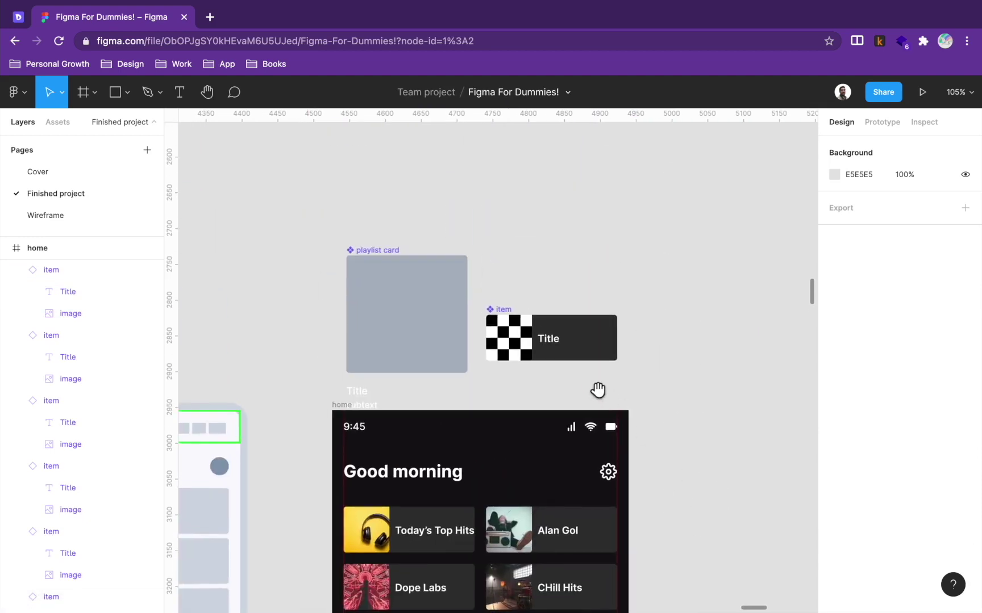
double_click(559, 344)
scroll(562, 347, up, 5)
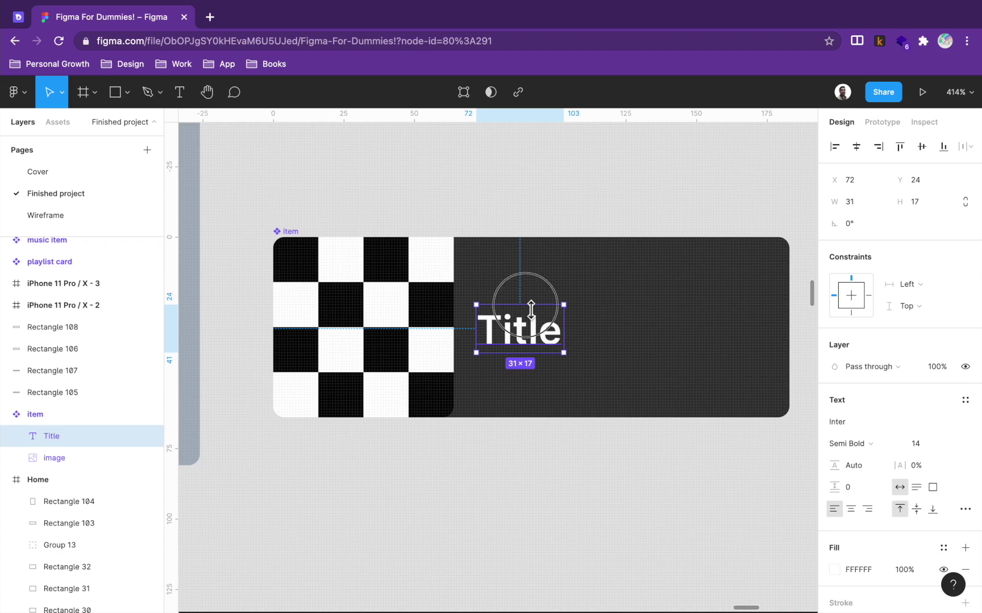
drag(531, 310, 529, 238)
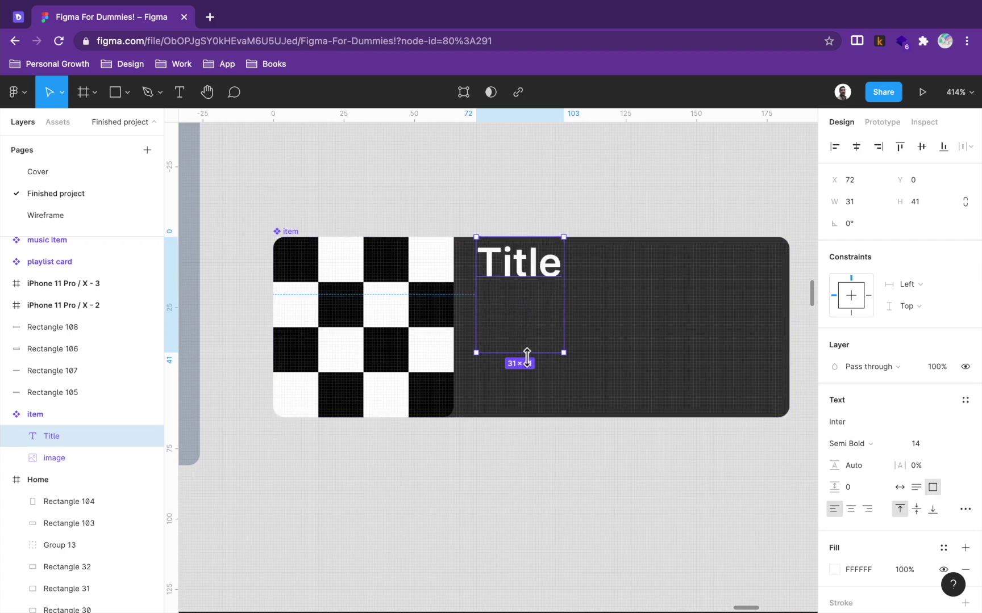
drag(527, 357, 529, 419)
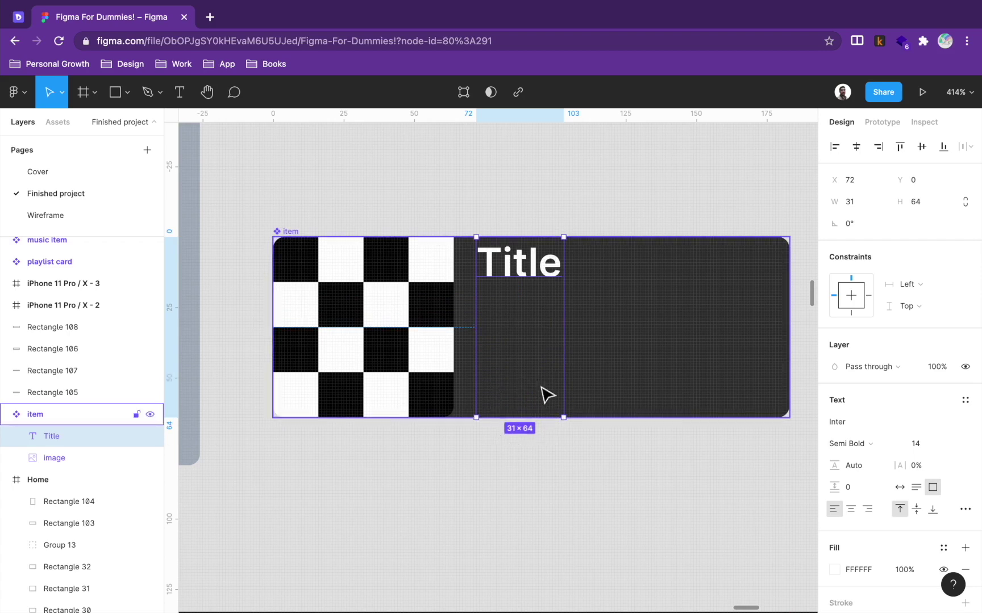
drag(563, 346, 792, 346)
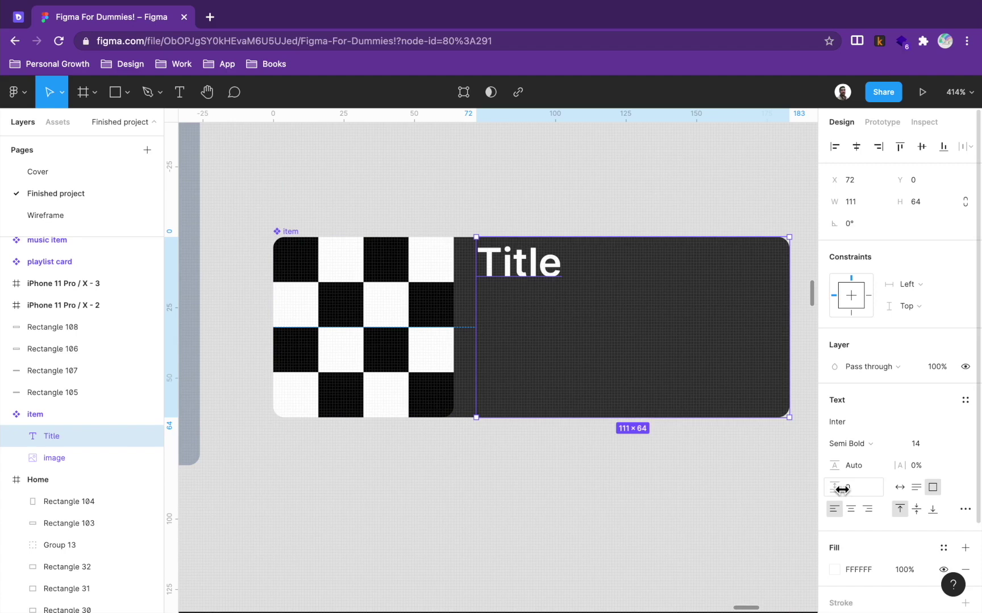
click(918, 509)
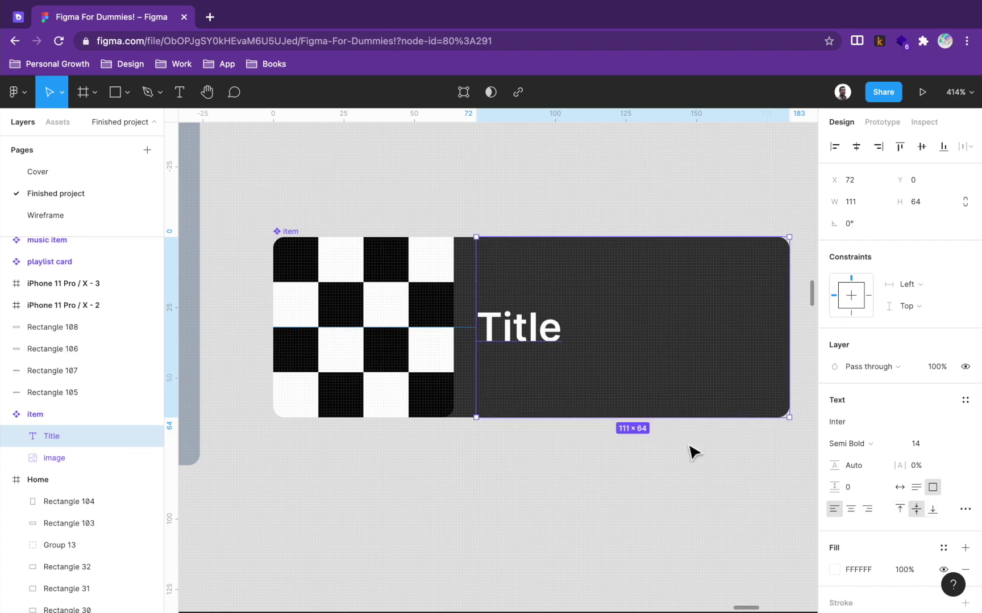
click(689, 501)
click(542, 361)
click(536, 346)
- Set the Title text of the main item component to Medium weight and font size 12
scroll(686, 529, down, 10)
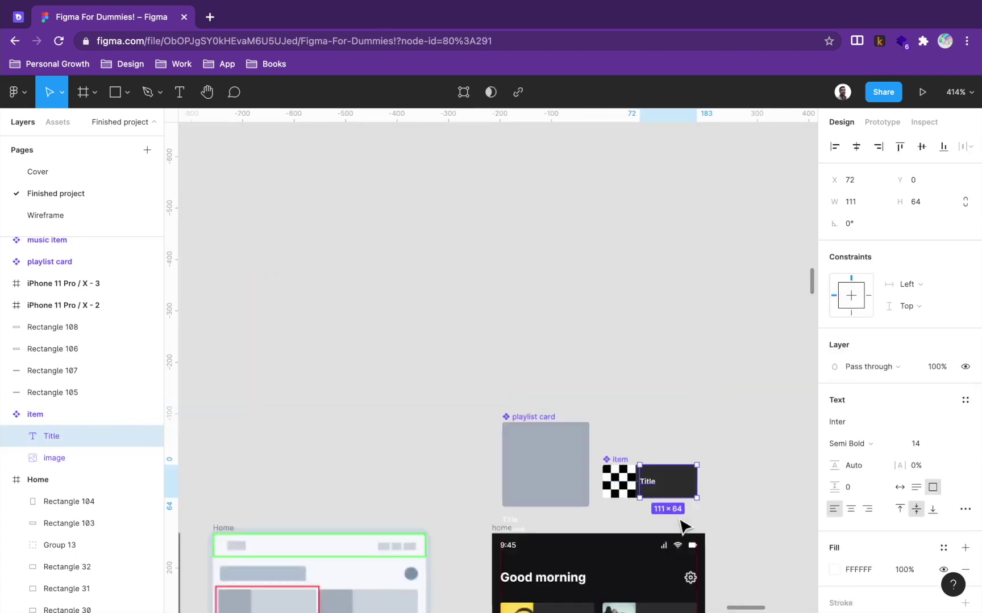
drag(766, 552, 712, 455)
scroll(655, 492, up, 3)
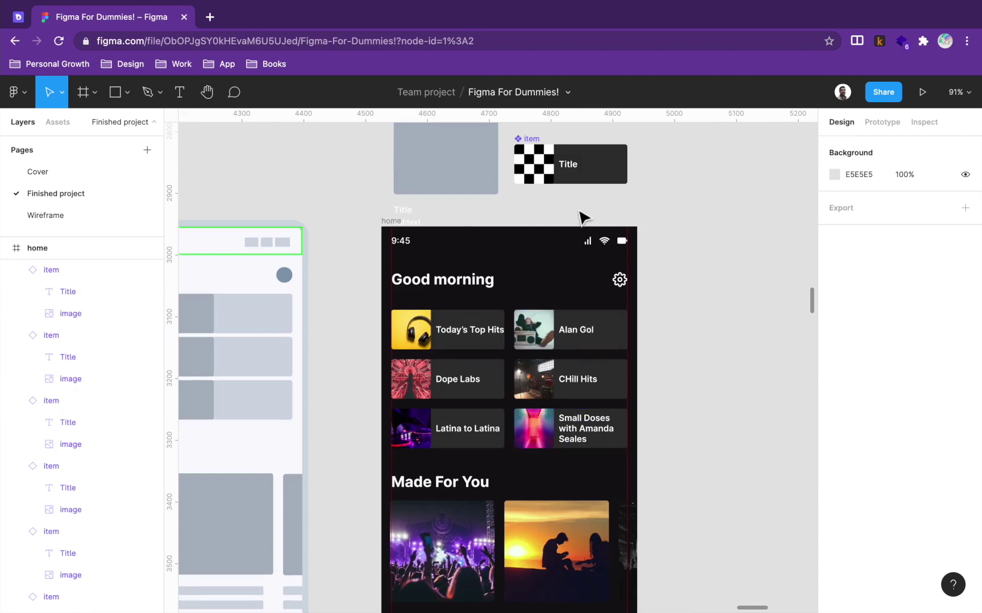
double_click(575, 171)
click(920, 443)
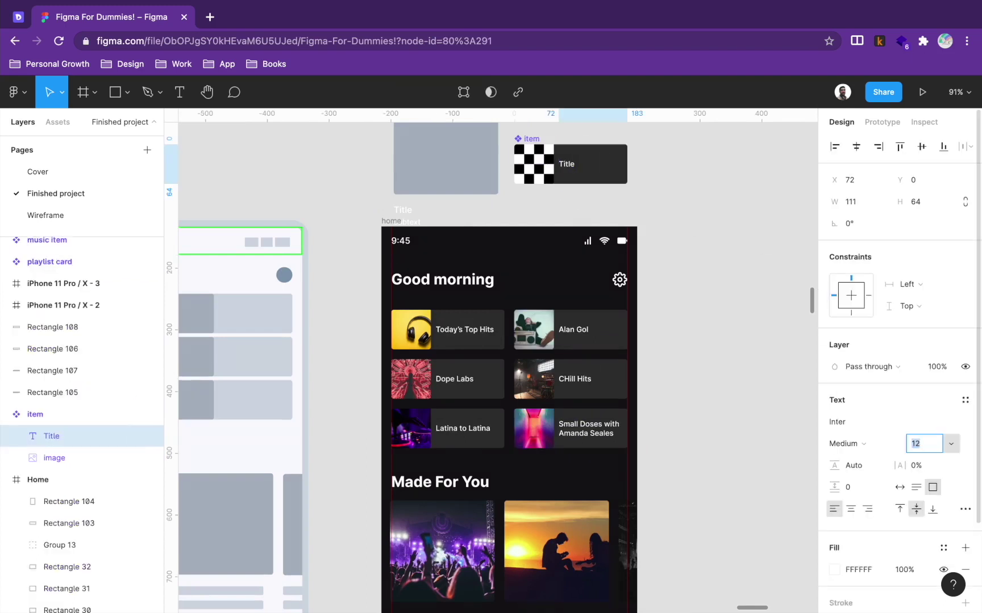
- Give the first Made For You card the title "On Repeat" and the subtext "The songs you can't get enough of right now."
click(739, 445)
scroll(736, 445, left, 8)
scroll(736, 445, down, 3)
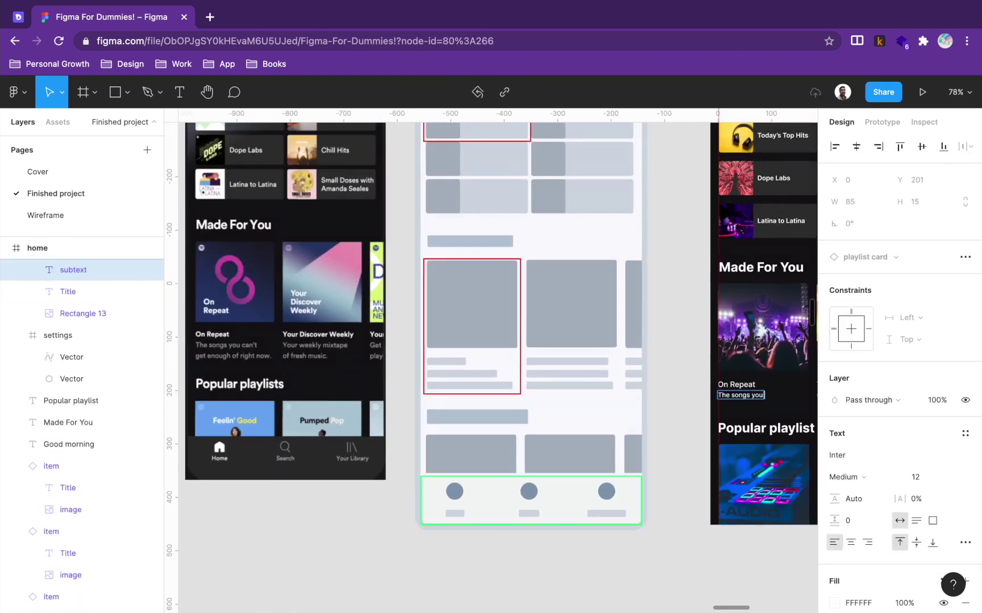
scroll(631, 453, up, 5)
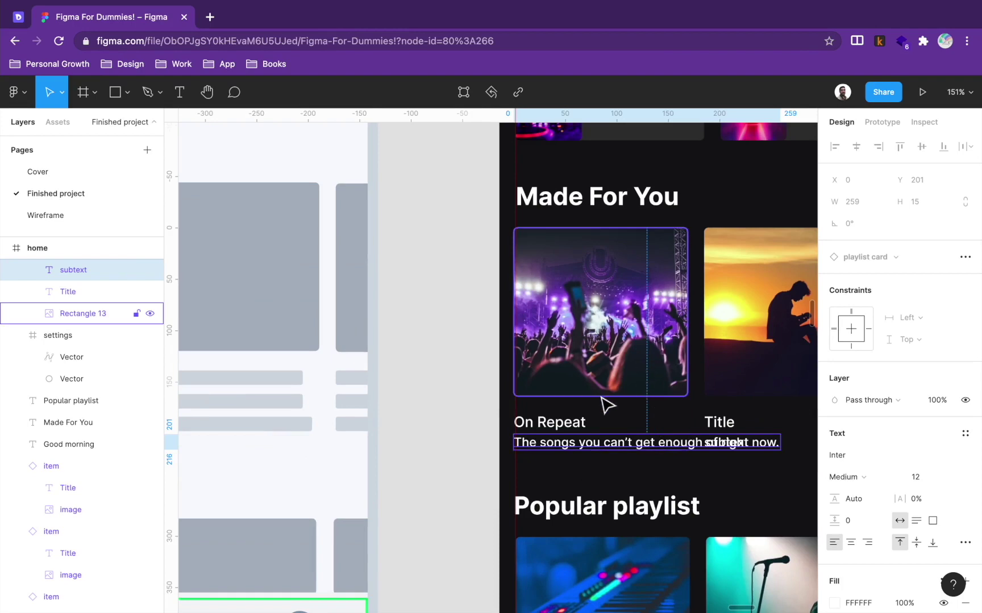
scroll(619, 466, down, 5)
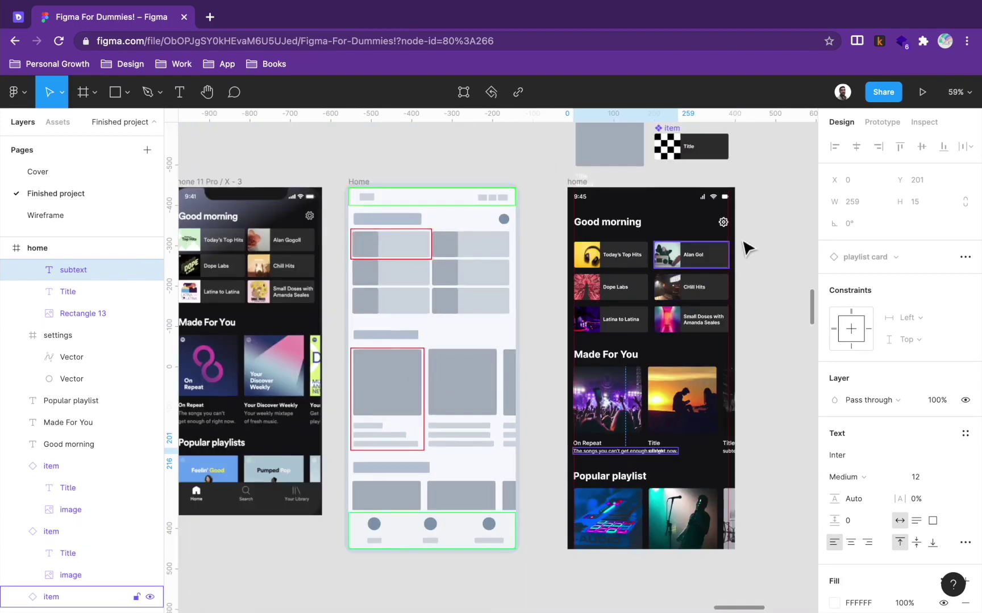
- Move the main playlist card component to the empty canvas on the right-hand side of the dark home frame
click(770, 230)
click(724, 312)
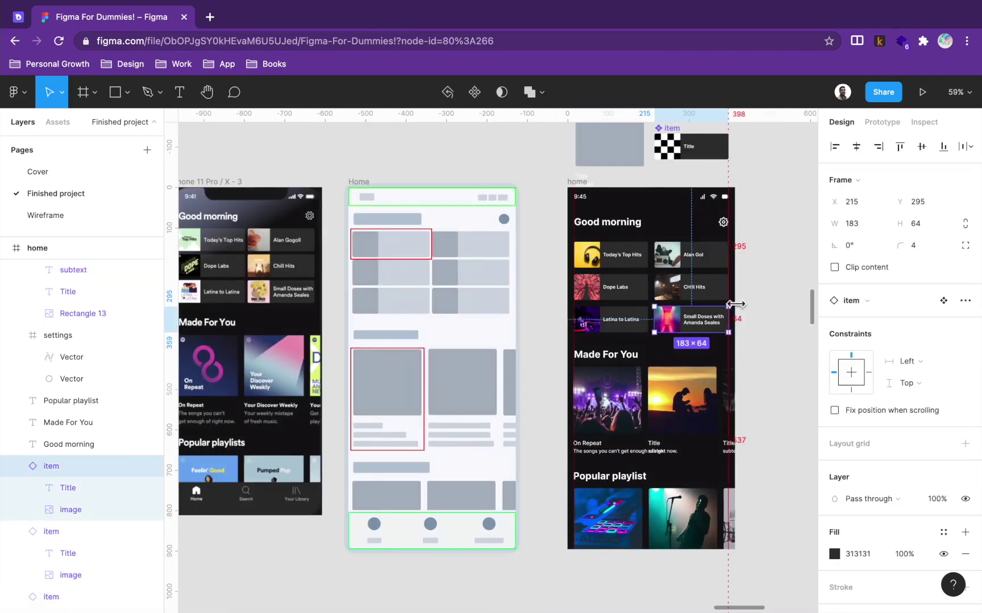
click(763, 272)
scroll(718, 399, up, 4)
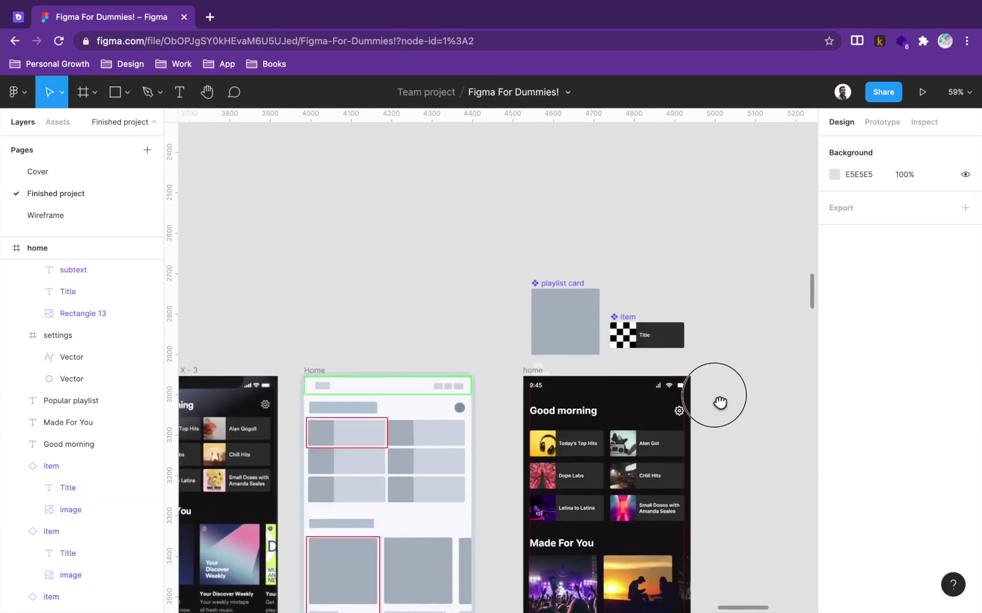
drag(574, 293, 745, 349)
- Widen the Title and subtext text boxes in the main playlist card component to the full card width of 169
scroll(625, 336, down, 4)
scroll(655, 235, up, 5)
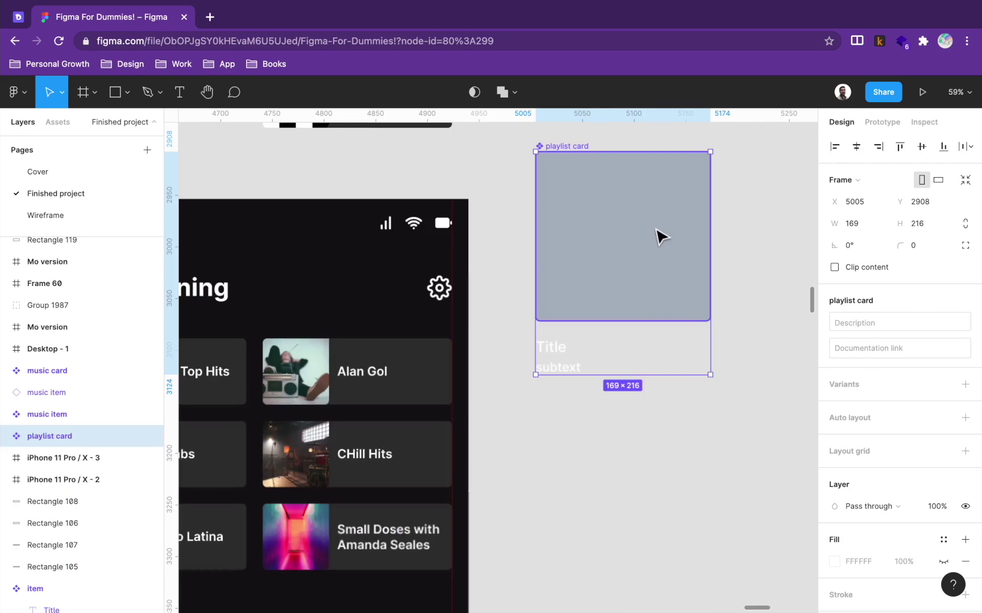
double_click(566, 353)
drag(564, 350, 716, 352)
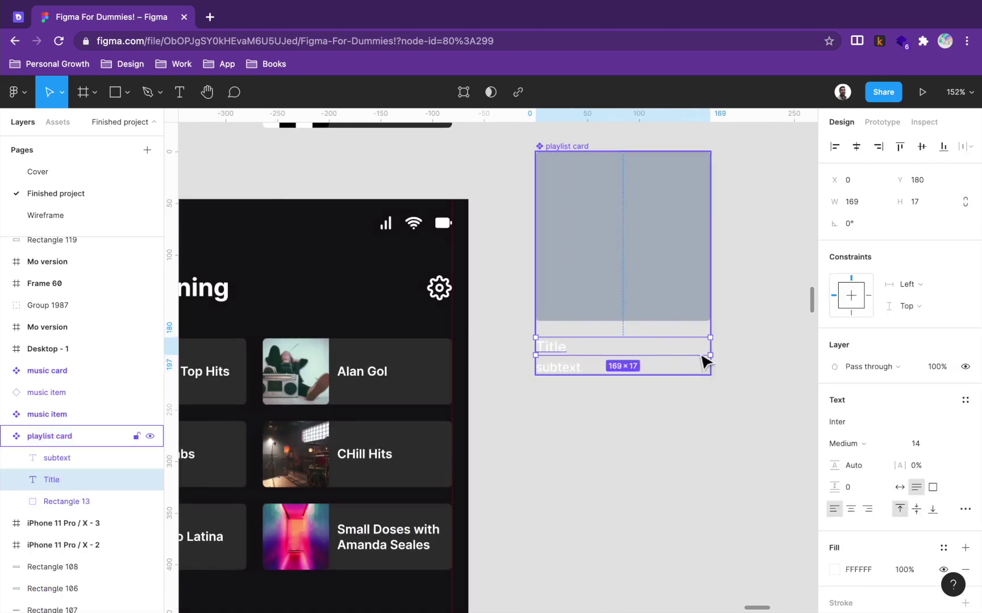
click(556, 369)
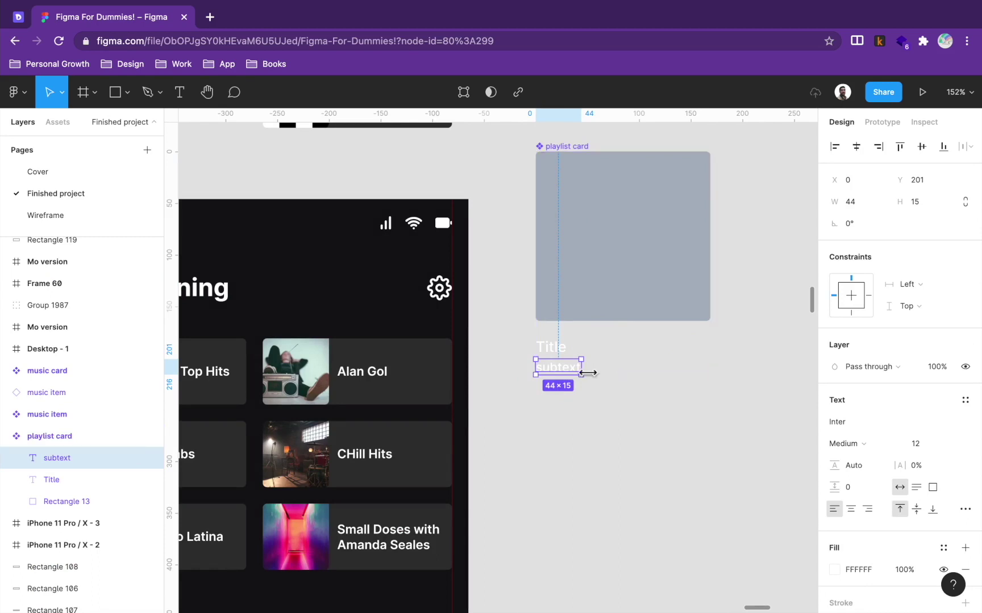
drag(580, 370, 710, 368)
- Change the fill of the main playlist card component's subtext to the grey ADADAD
scroll(647, 466, down, 1)
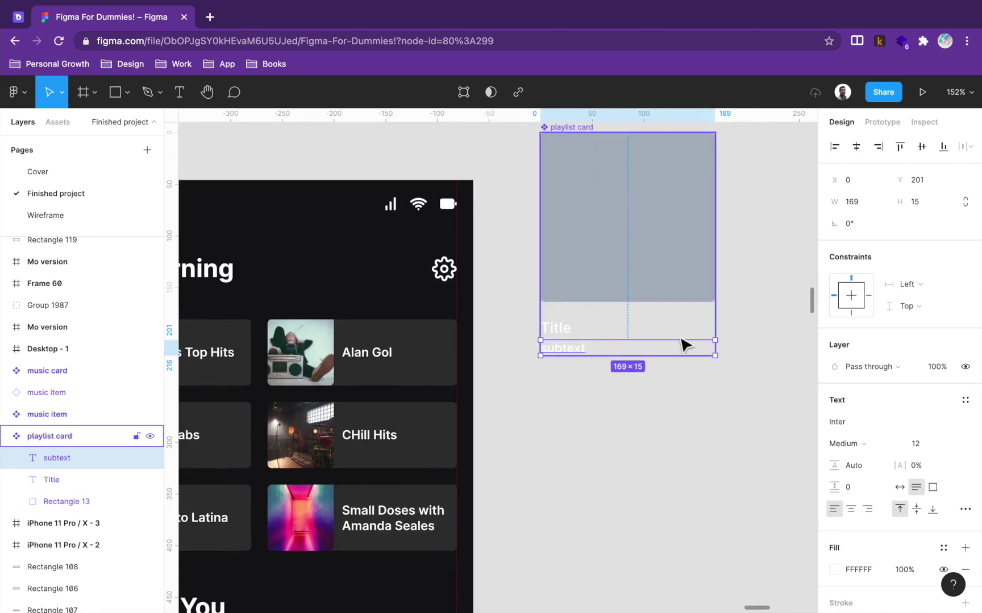
drag(661, 420, 775, 165)
drag(563, 341, 896, 358)
drag(490, 411, 440, 198)
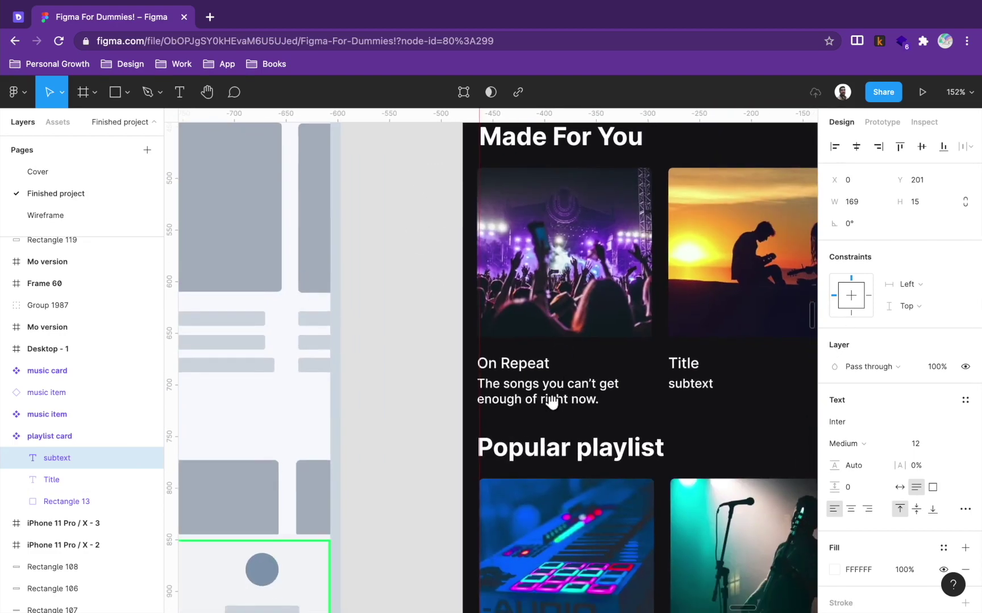
click(550, 329)
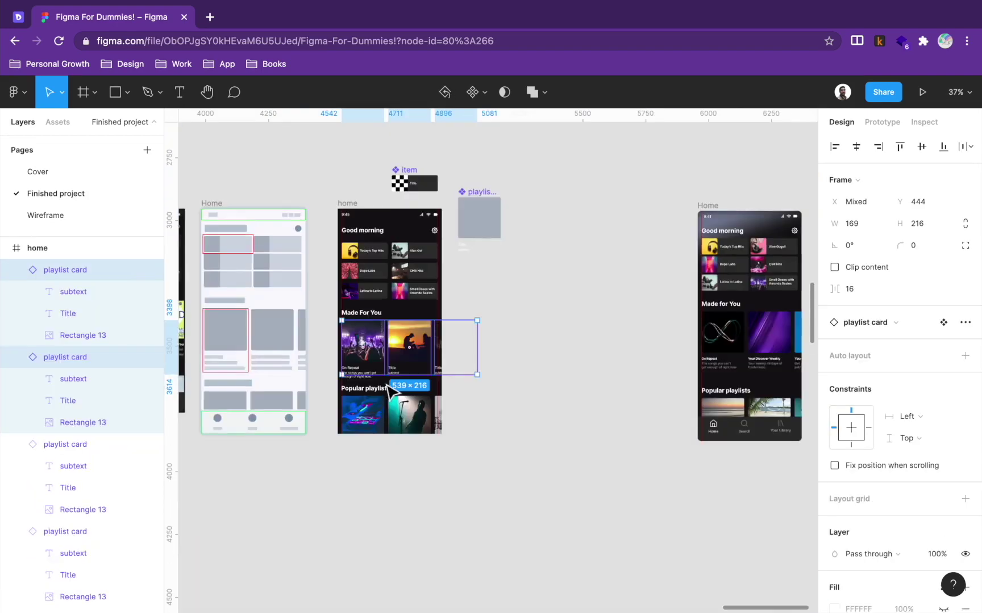
scroll(398, 381, up, 1)
scroll(487, 264, up, 10)
click(371, 236)
drag(518, 453, 843, 274)
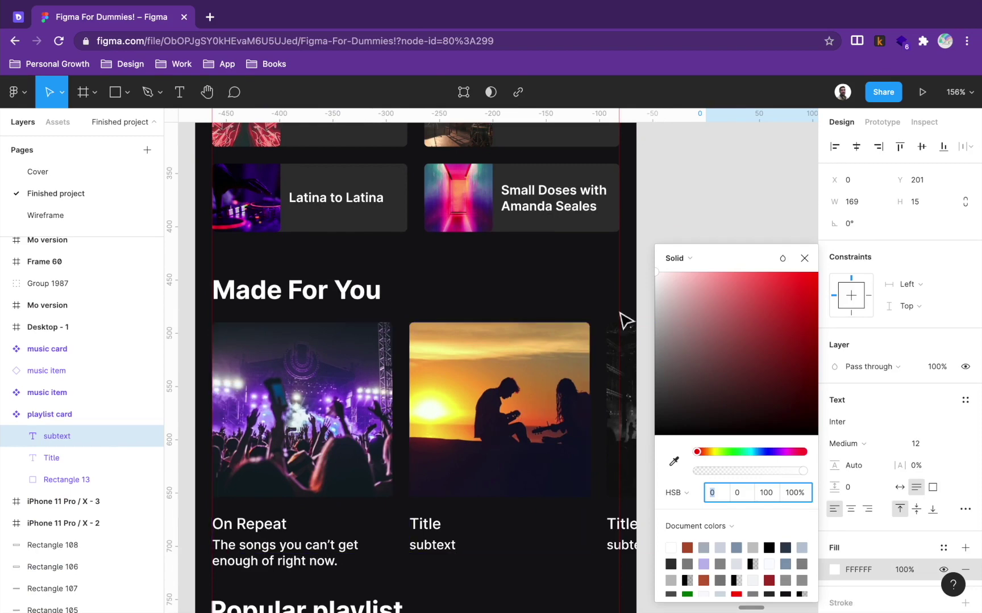
drag(668, 318, 655, 332)
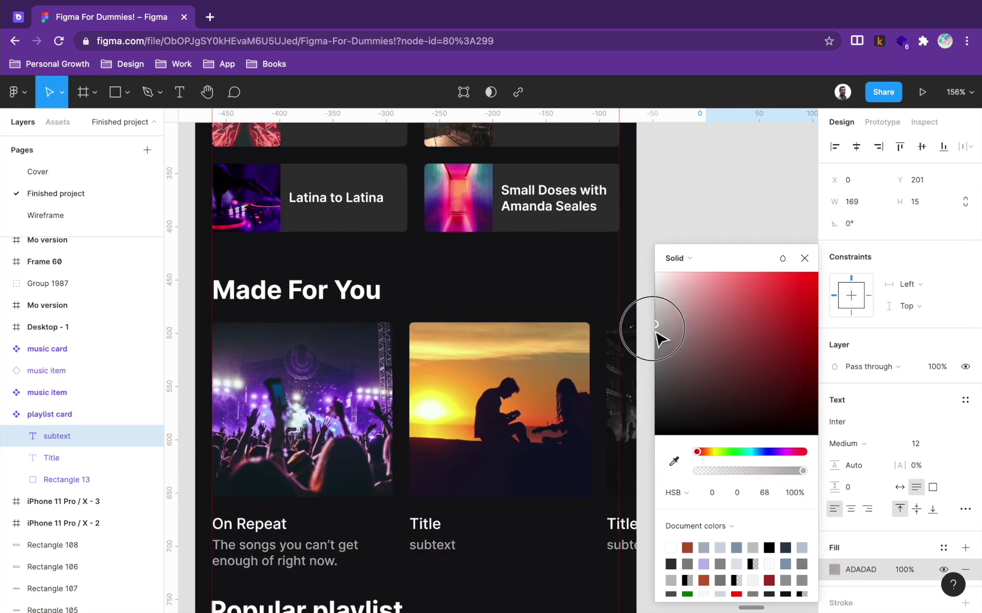
click(692, 199)
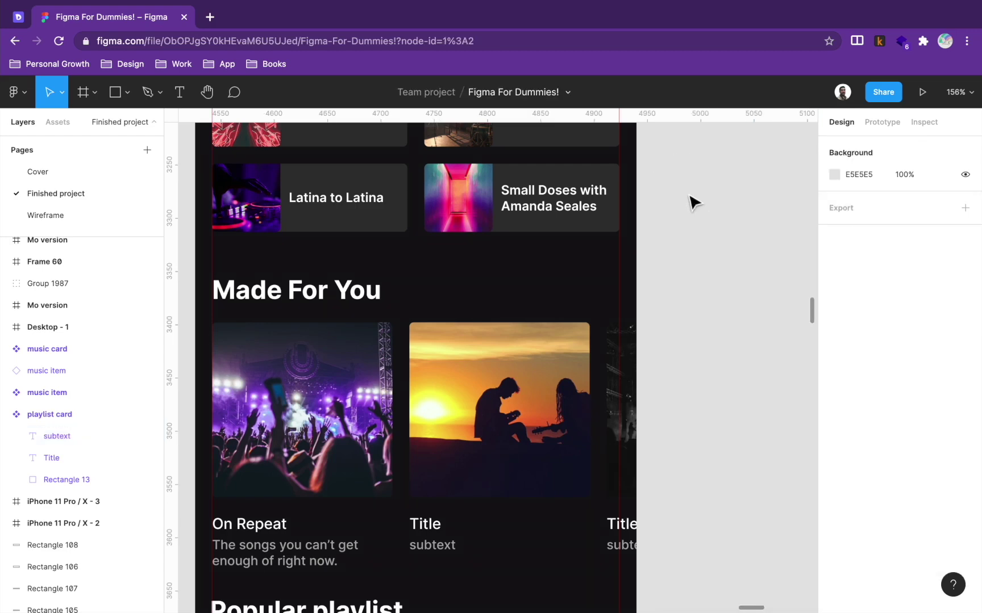
- Give the second Made For You card the title "Your Discover weekly" and the subtext "Your weekly mixtape of fresh music."
scroll(695, 369, down, 3)
click(732, 218)
mouse_move(580, 443)
mouse_down()
mouse_move(710, 438)
mouse_move(567, 440)
mouse_up()
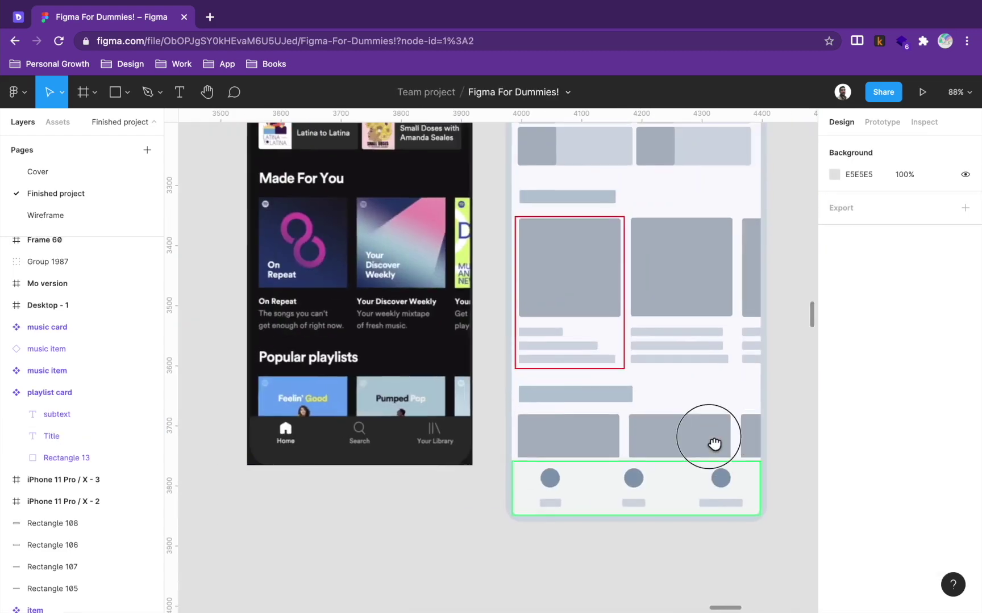
scroll(609, 436, down, 1)
drag(647, 416, 541, 419)
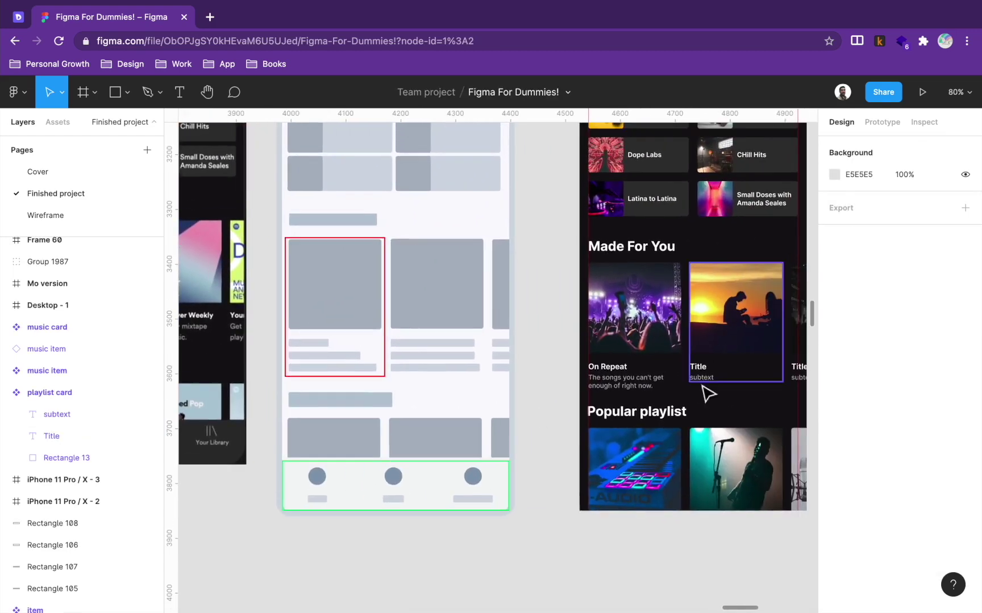
double_click(698, 367)
text(You)
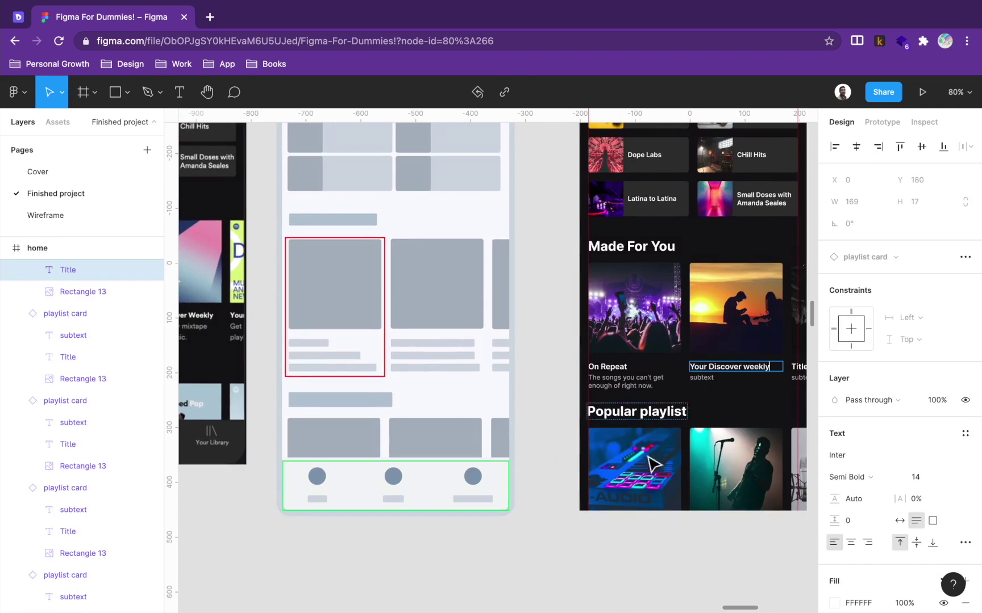
scroll(653, 466, left, 2)
double_click(759, 381)
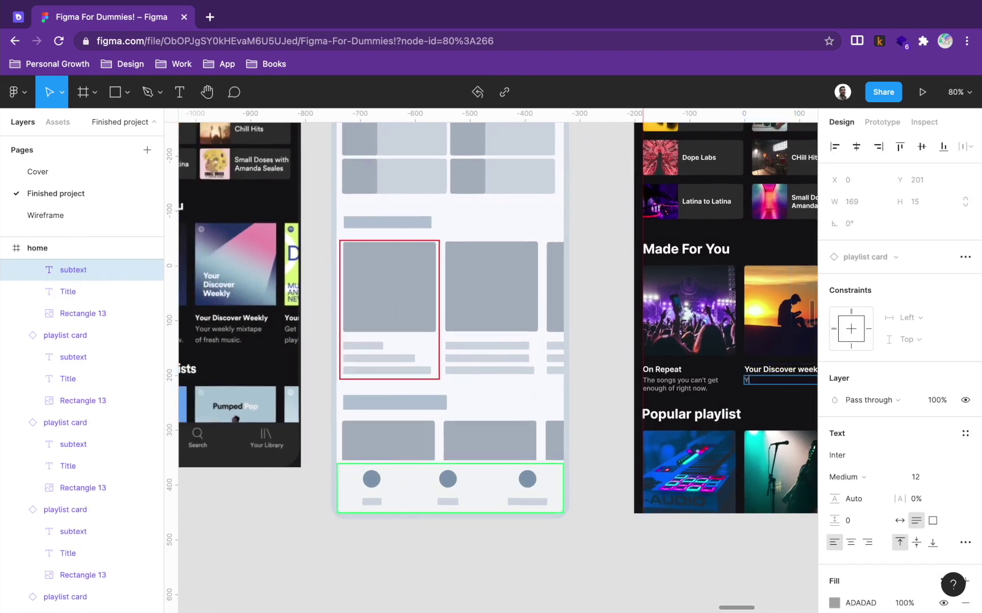
text(.)
key(Escape)
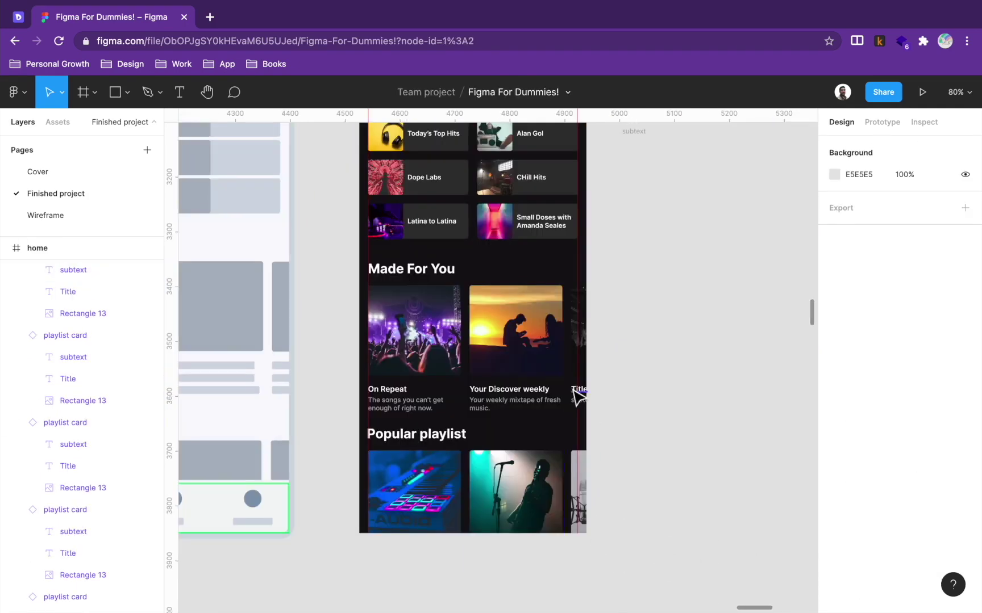
- Replace the third Made For You card's title with "Your" and its subtext with "made"
double_click(575, 388)
text(Your)
double_click(580, 402)
text(made)
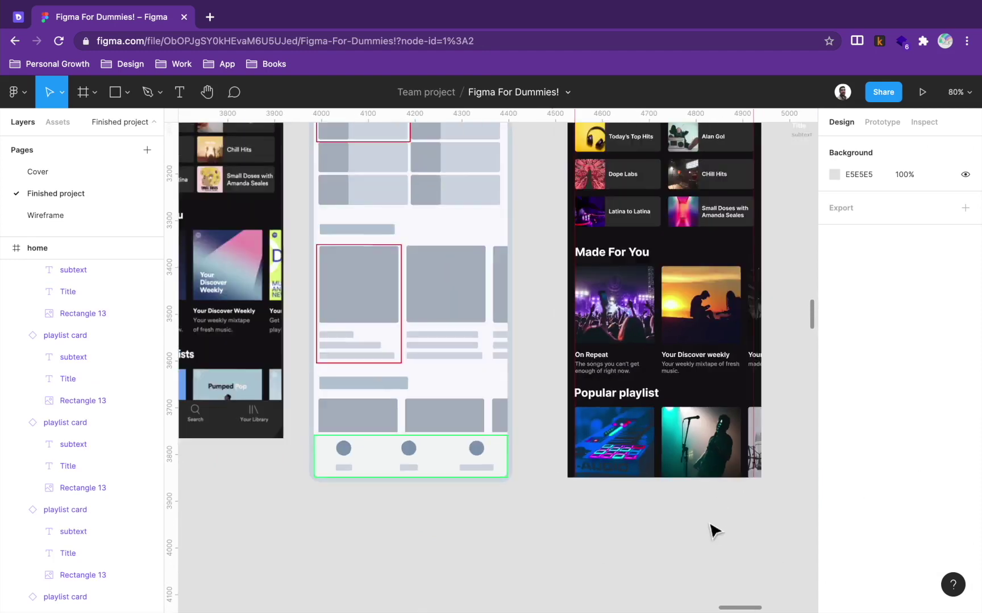
scroll(715, 530, down, 1)
scroll(715, 530, up, 3)
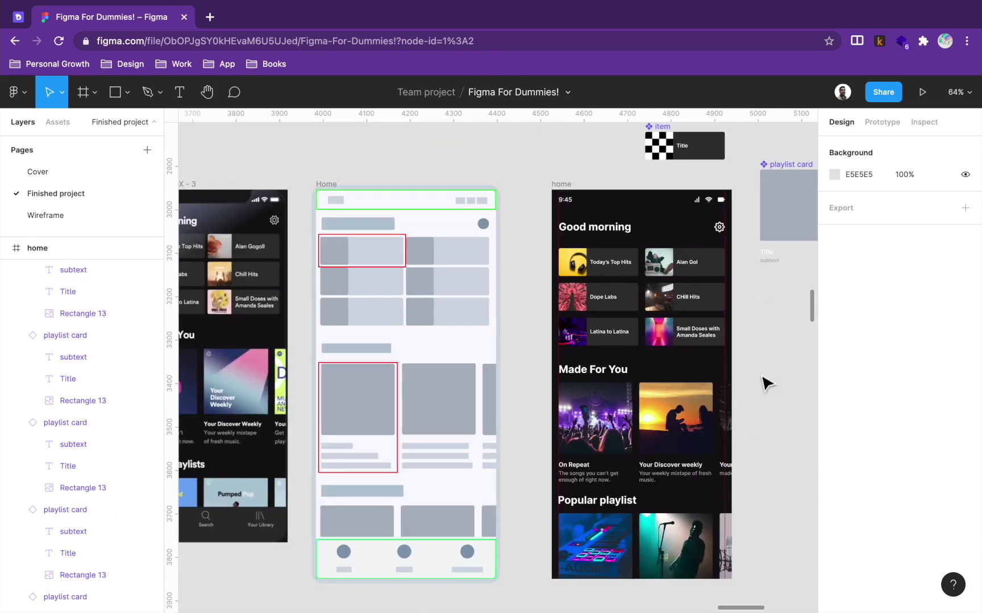
- Compare the dark home screen with the wireframe and the reference screenshot, from the item grid down to the reference's navigation bar
ctrl+scroll(649, 480, up, 2)
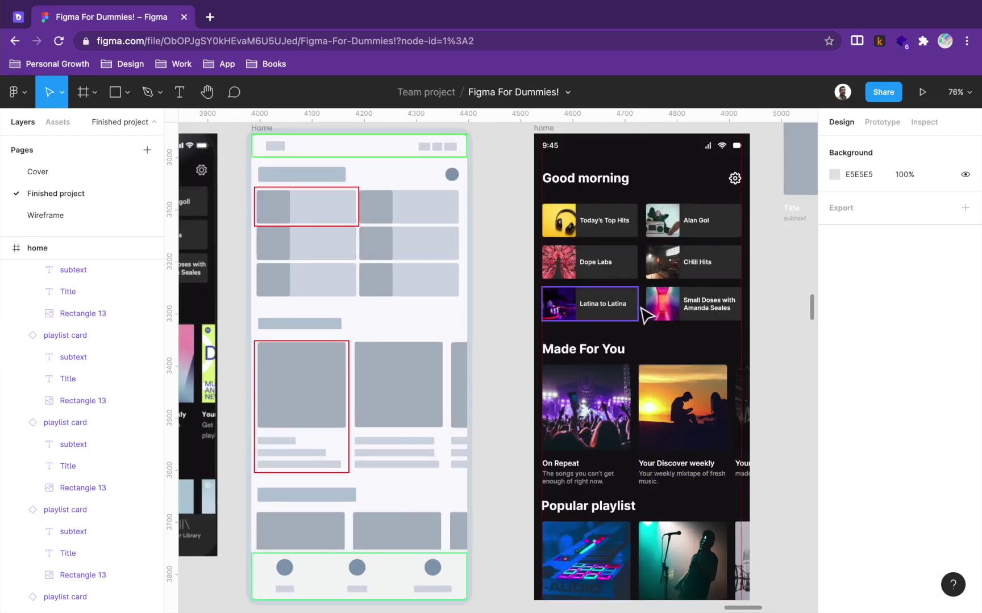
click(625, 230)
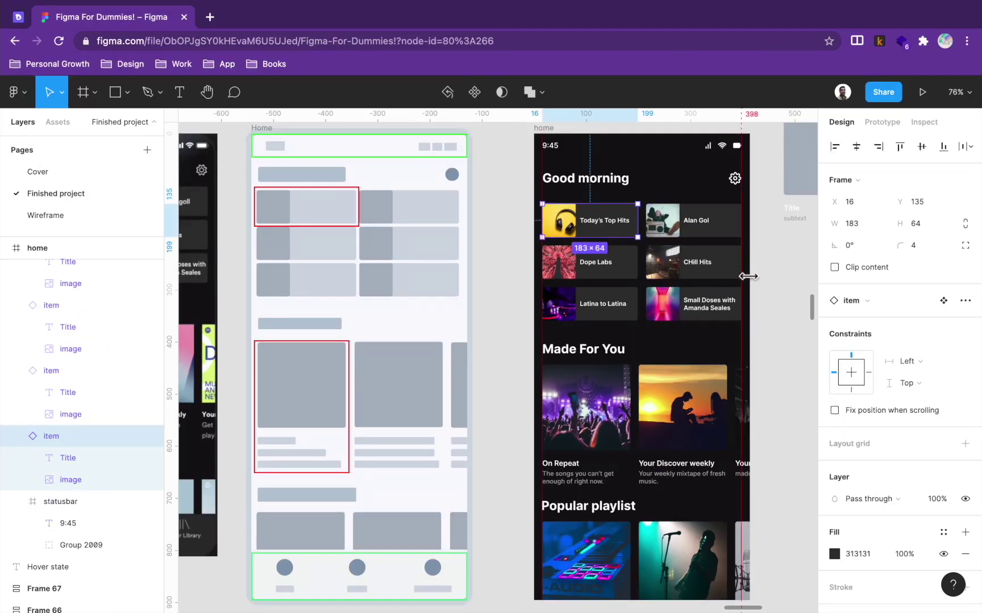
click(760, 289)
key(space)
drag(777, 346, 763, 335)
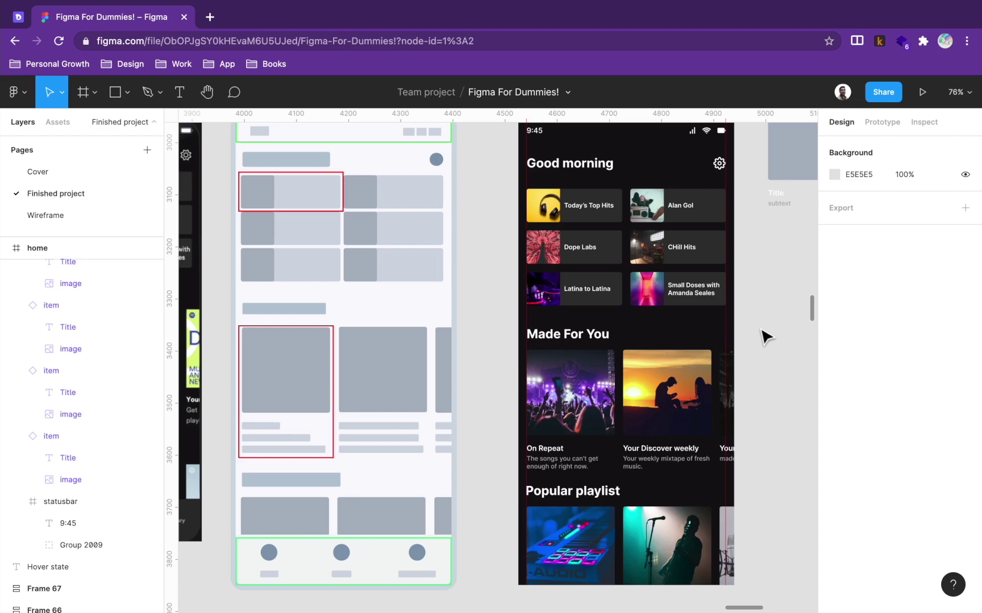
key(space)
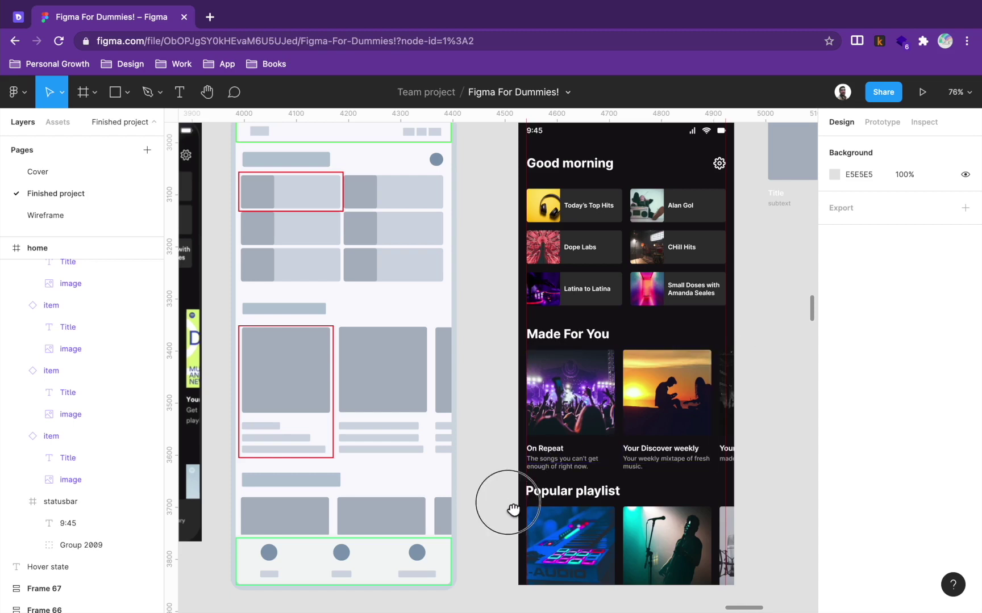
drag(499, 499, 785, 575)
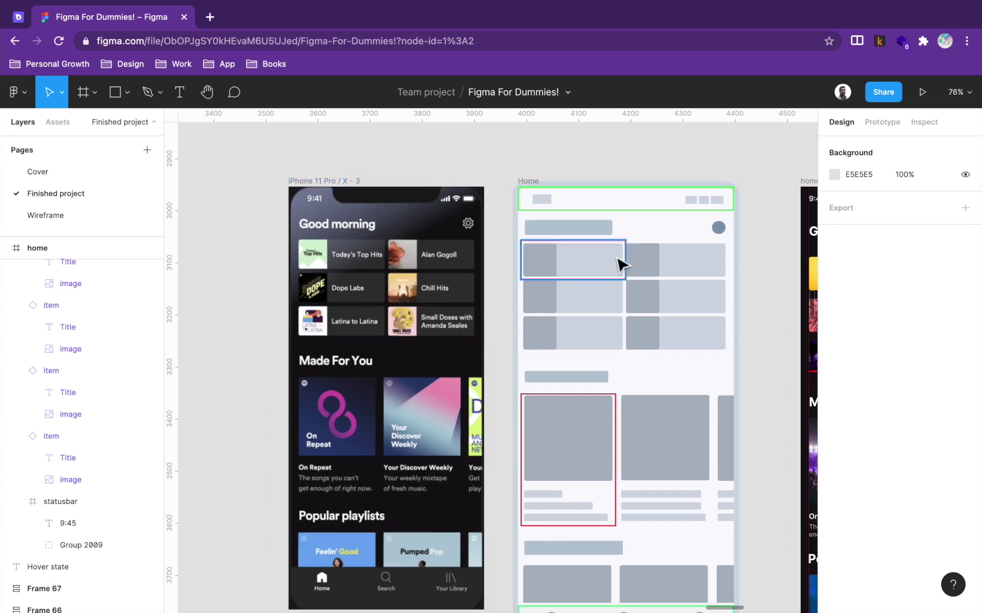
drag(714, 302, 530, 302)
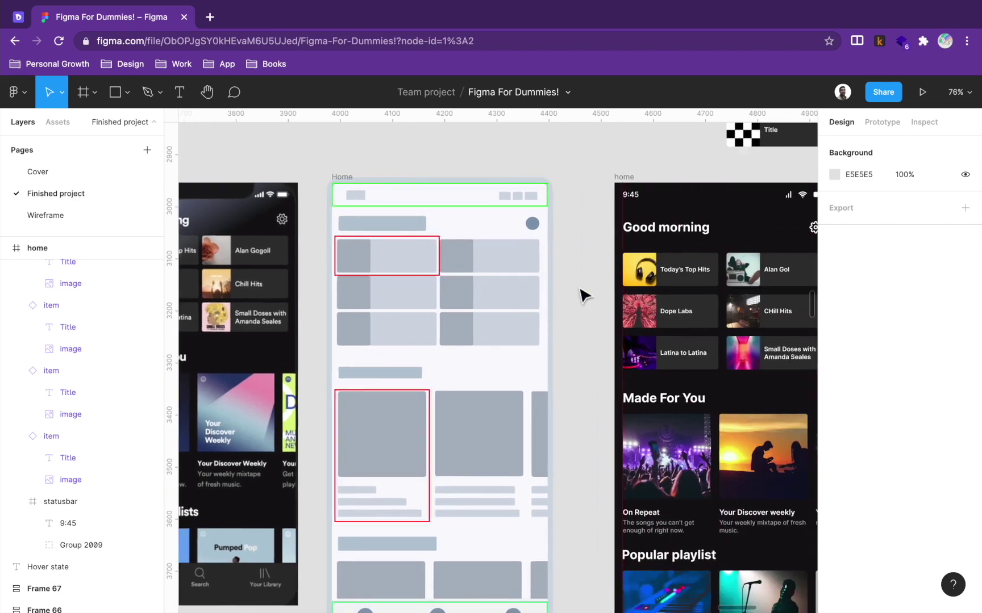
scroll(561, 318, left, 3)
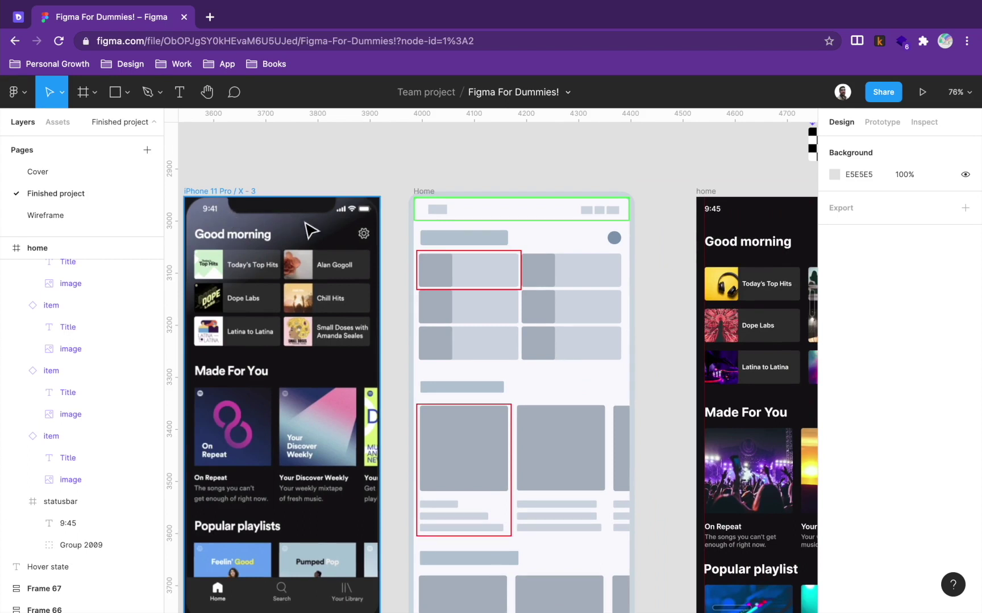
scroll(407, 455, down, 3)
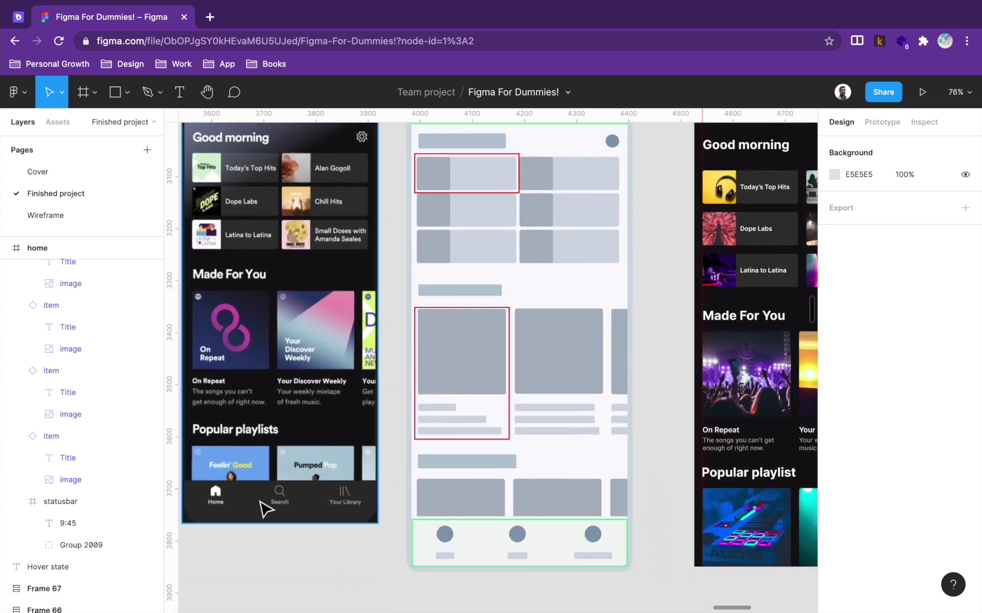